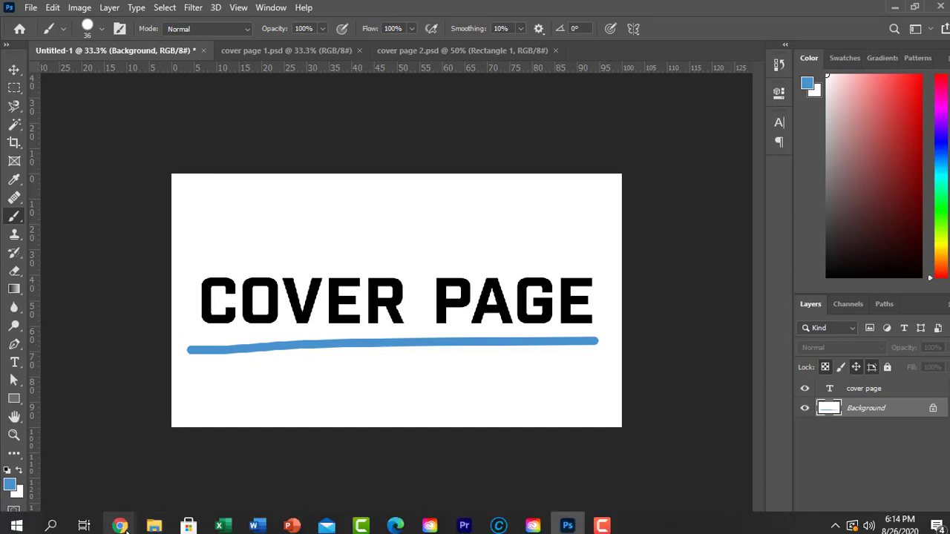
# Finish painting the blue brushed underline beneath the bold COVER PAGE heading
pyautogui.moveTo(120, 526)
pyautogui.click(98, 460)
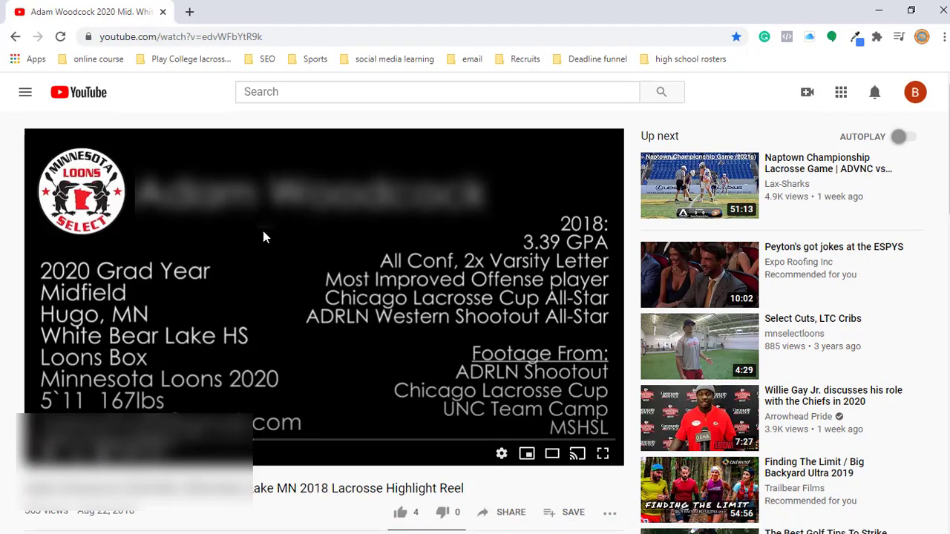
pyautogui.click(911, 11)
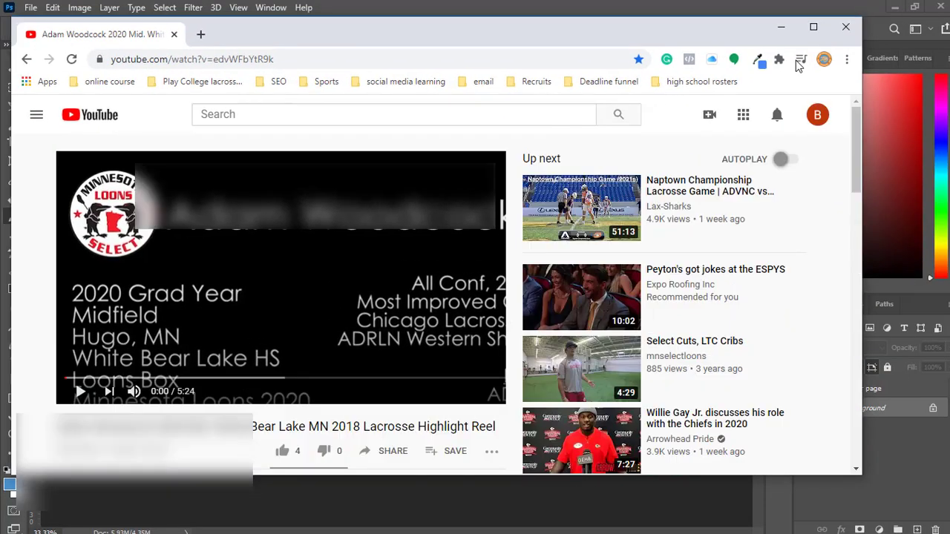
pyautogui.moveTo(731, 37); pyautogui.dragTo(731, 91)
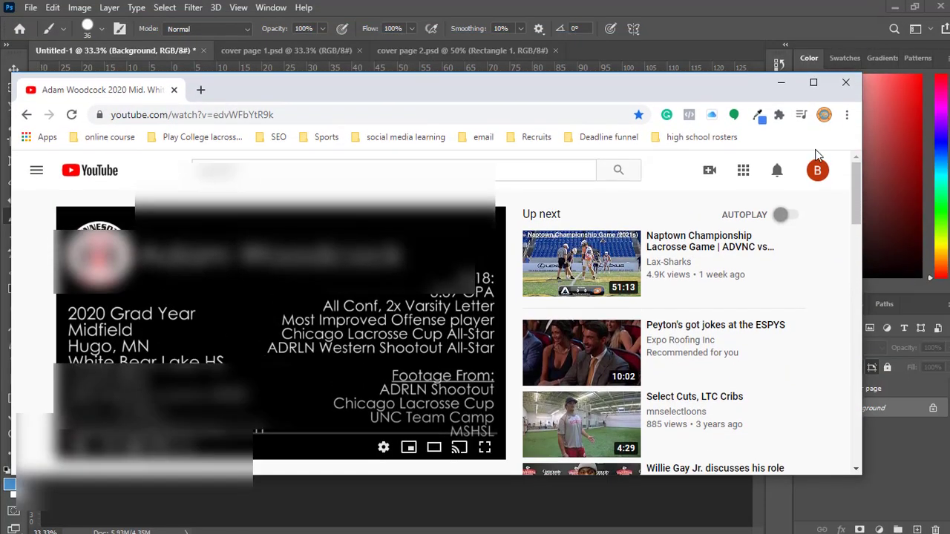
pyautogui.moveTo(862, 170); pyautogui.dragTo(579, 170)
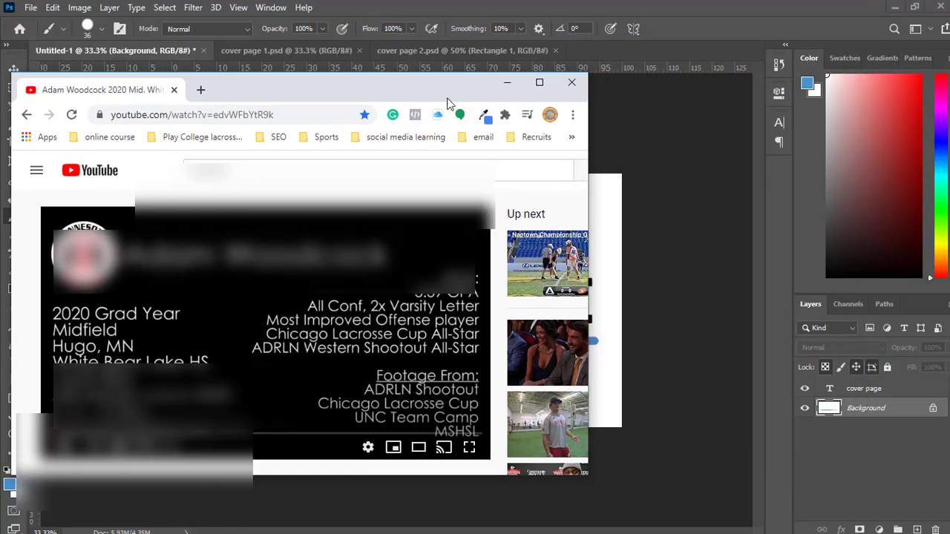
pyautogui.moveTo(443, 90); pyautogui.dragTo(573, 152)
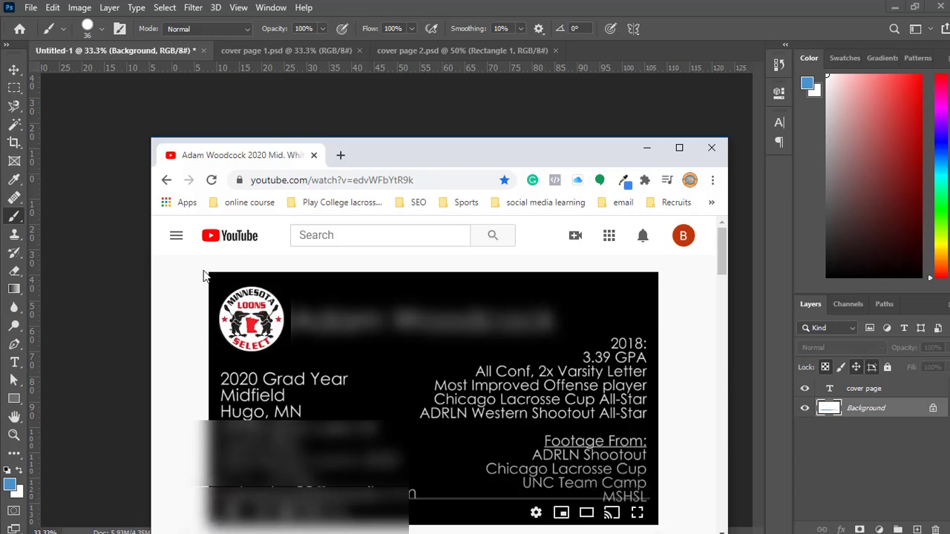
pyautogui.click(646, 148)
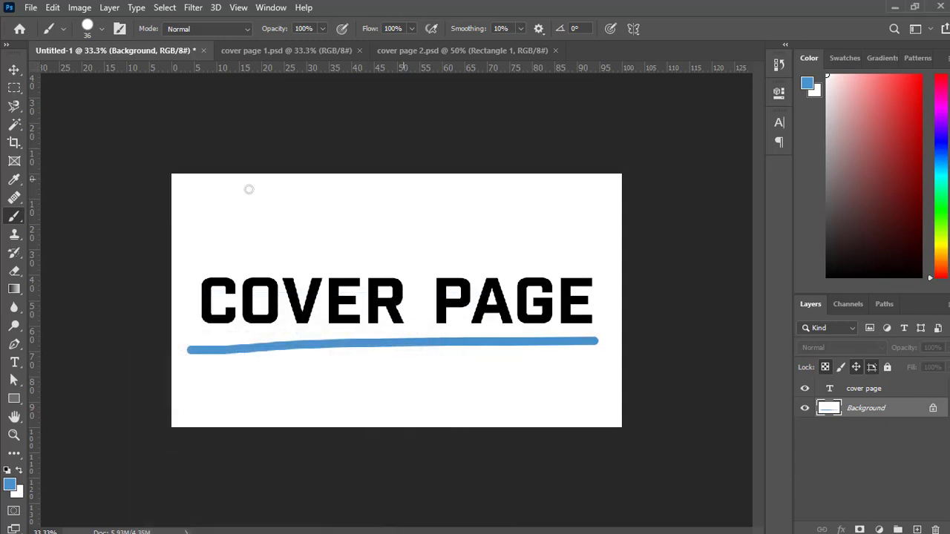
# Create a new blank 1920 x 1080 px document, Untitled-2
pyautogui.click(31, 8)
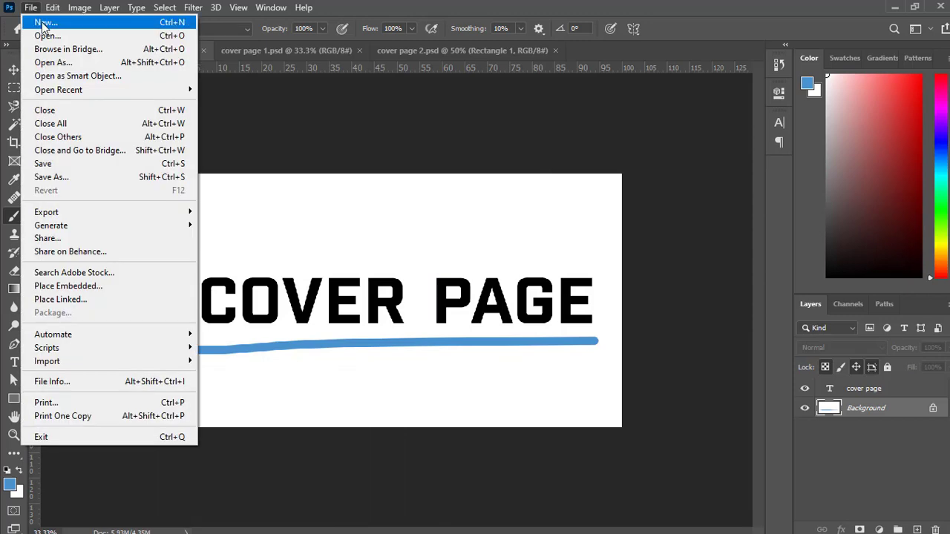
pyautogui.click(33, 19)
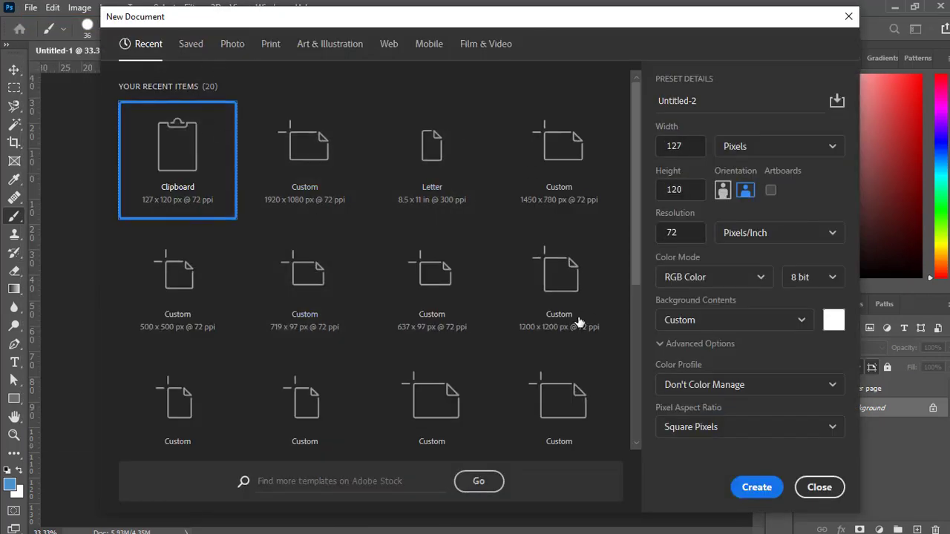
pyautogui.click(674, 146)
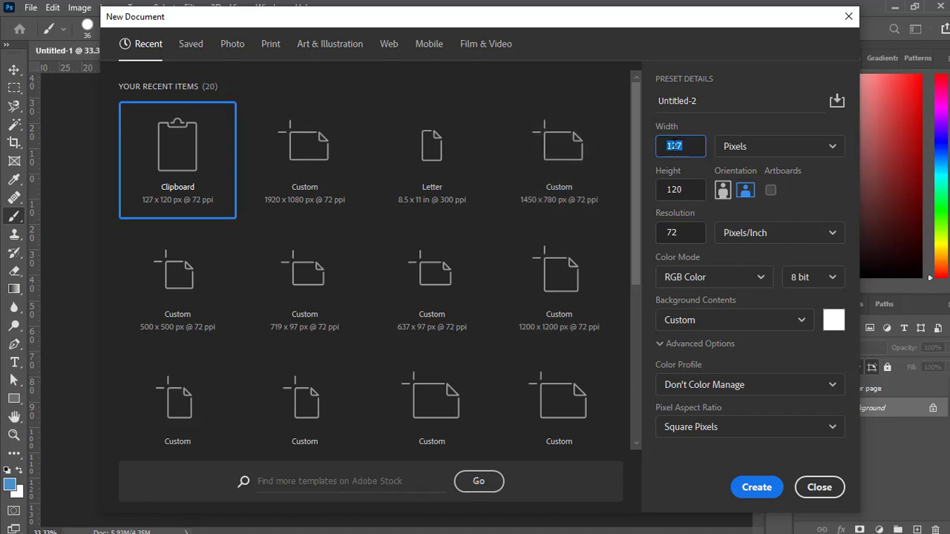
pyautogui.write('1980')
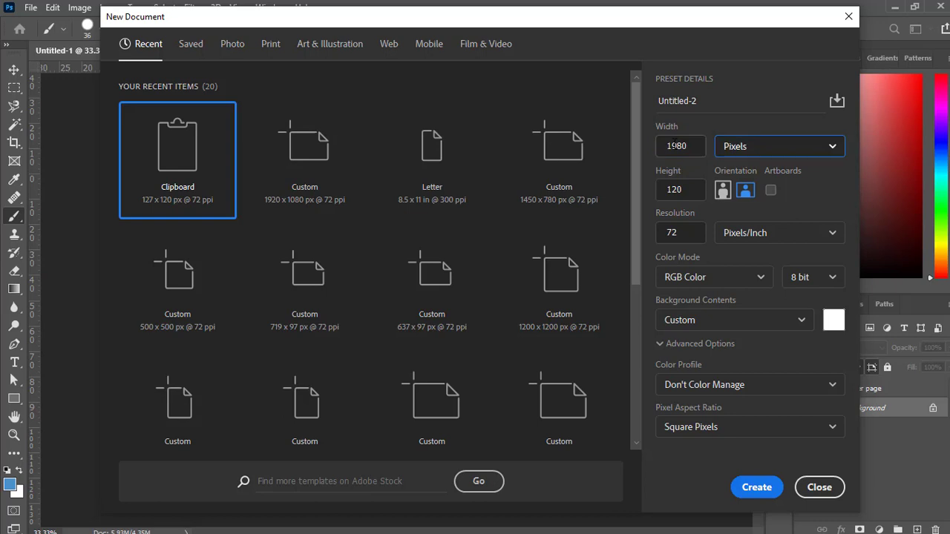
pyautogui.press('Tab')
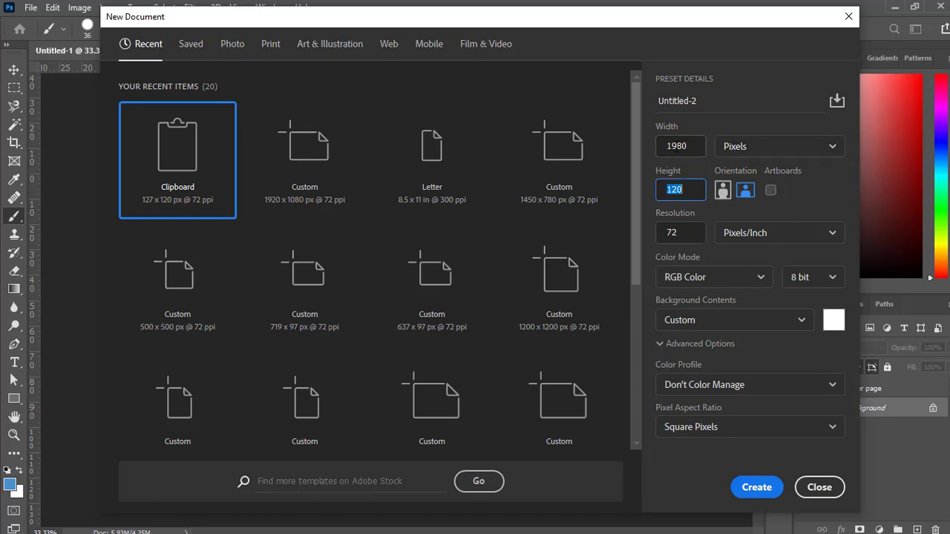
pyautogui.click(681, 147)
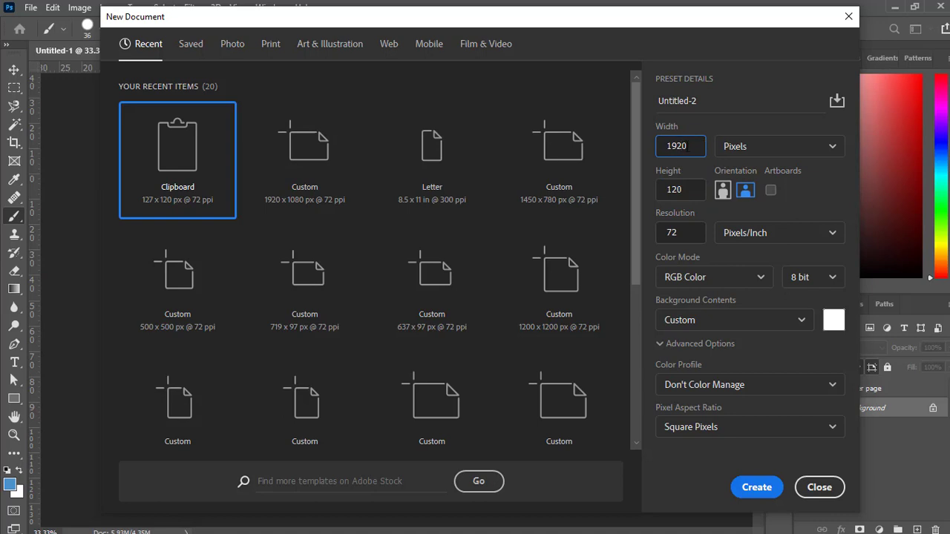
pyautogui.press('Tab')
pyautogui.write('108')
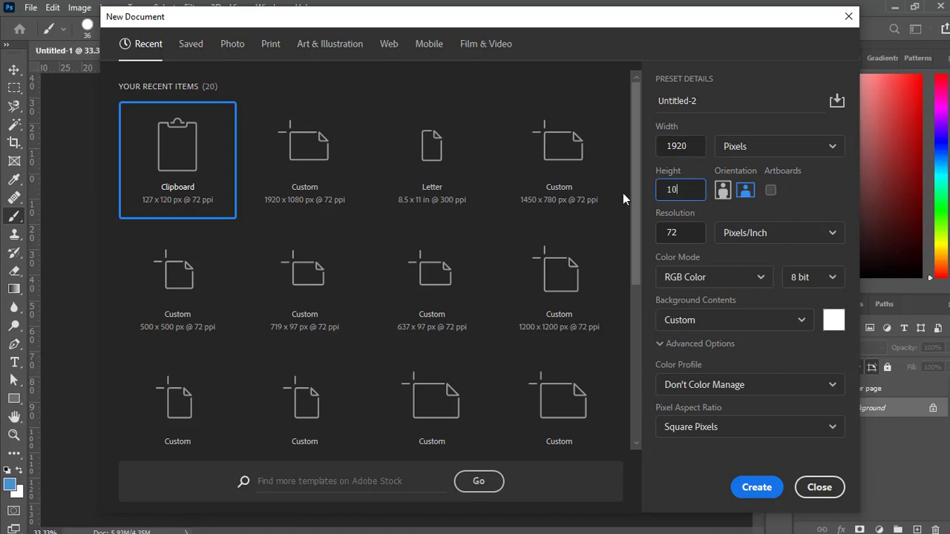
pyautogui.write('0')
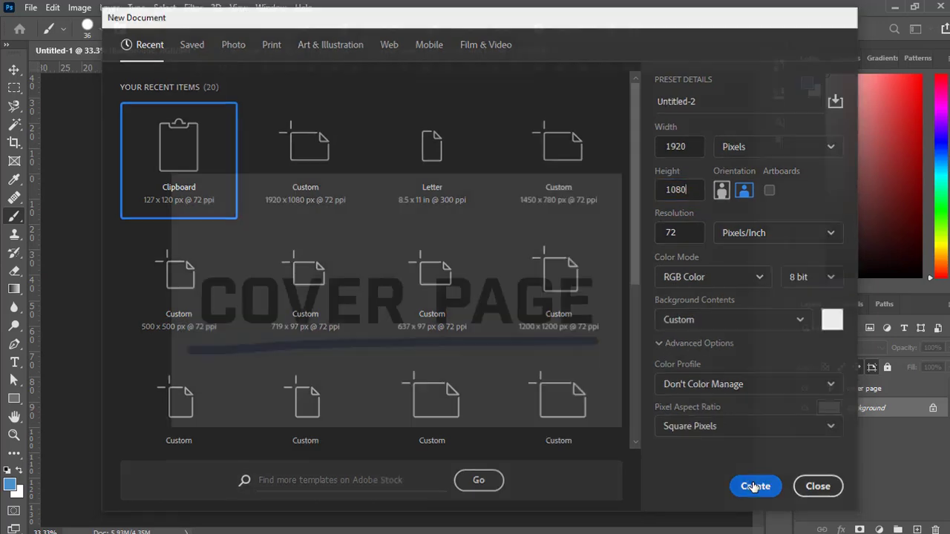
pyautogui.click(754, 486)
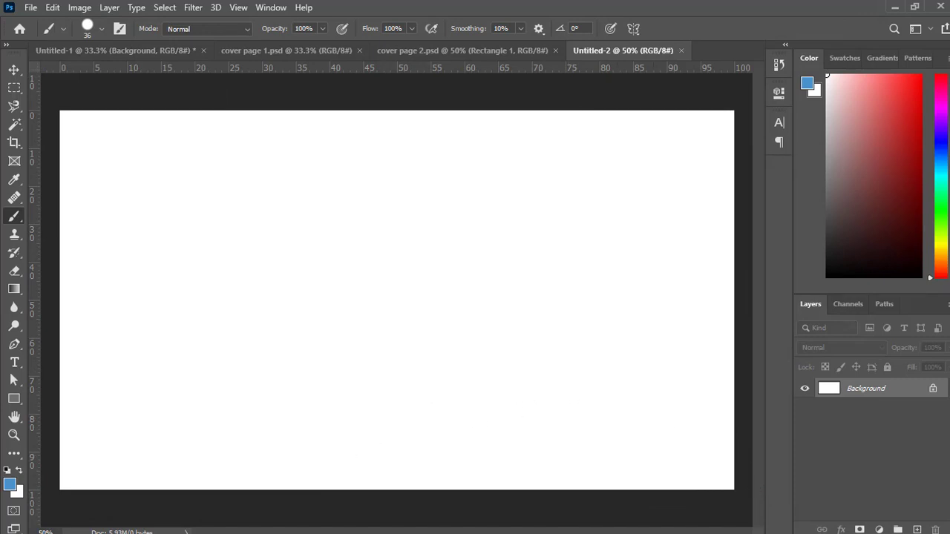
# Briefly check the reference highlight video, then return to the canvas
pyautogui.moveTo(119, 526)
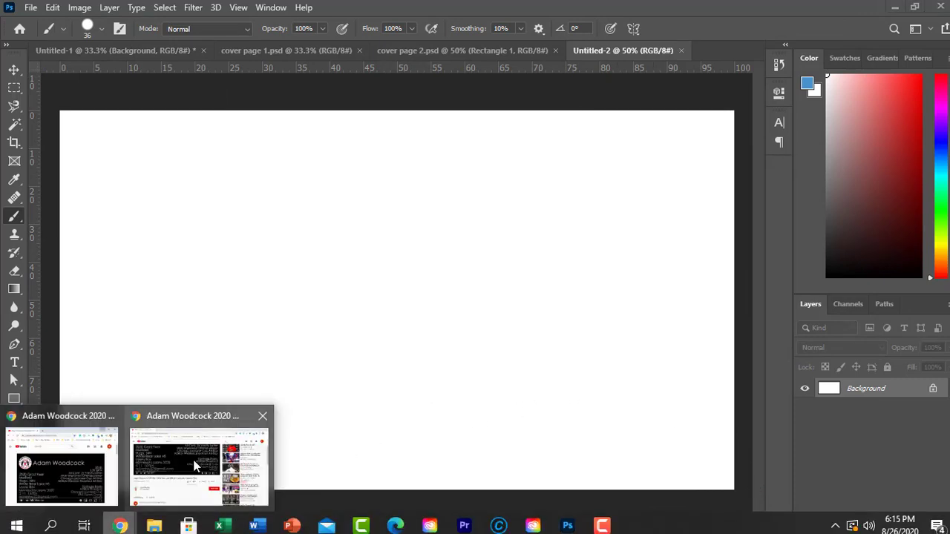
pyautogui.click(74, 464)
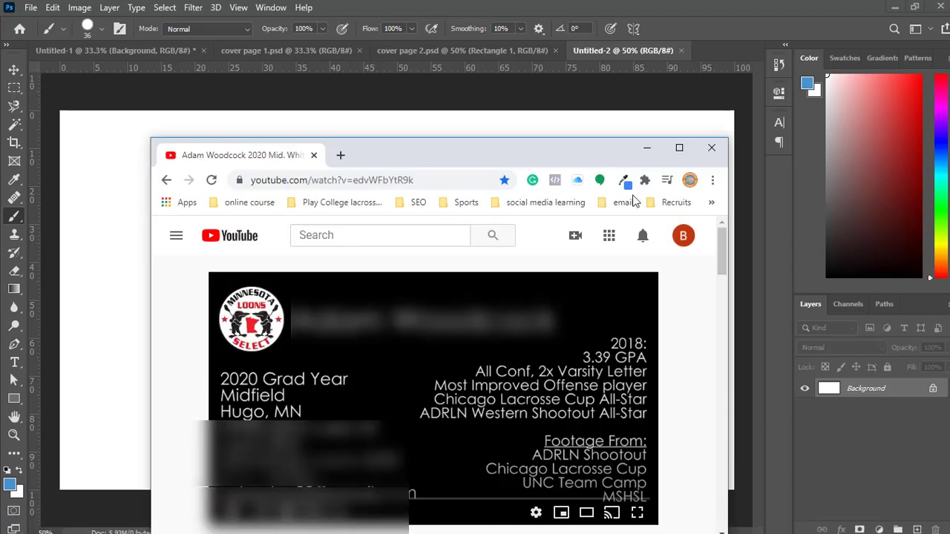
pyautogui.click(647, 147)
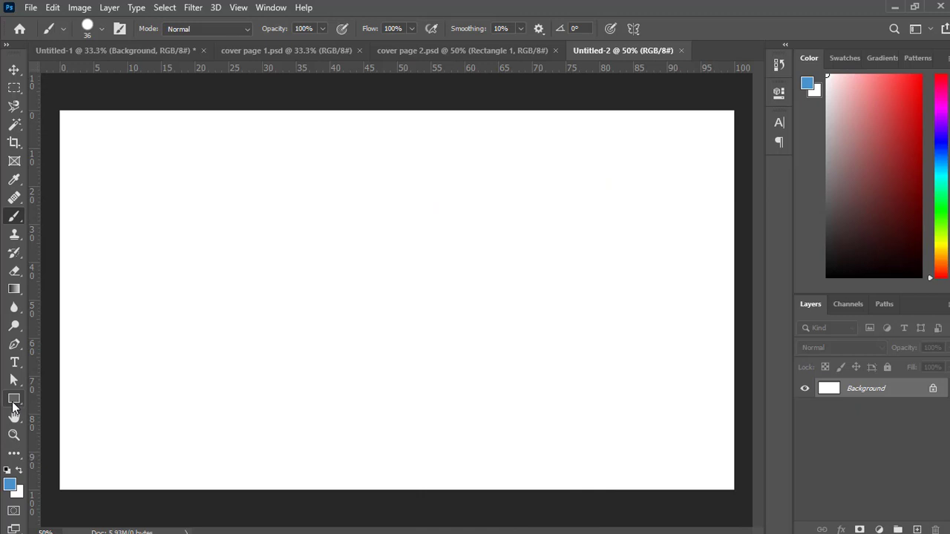
# Draw a rectangle shape covering the whole canvas and bring up its fill colour options
pyautogui.click(18, 402)
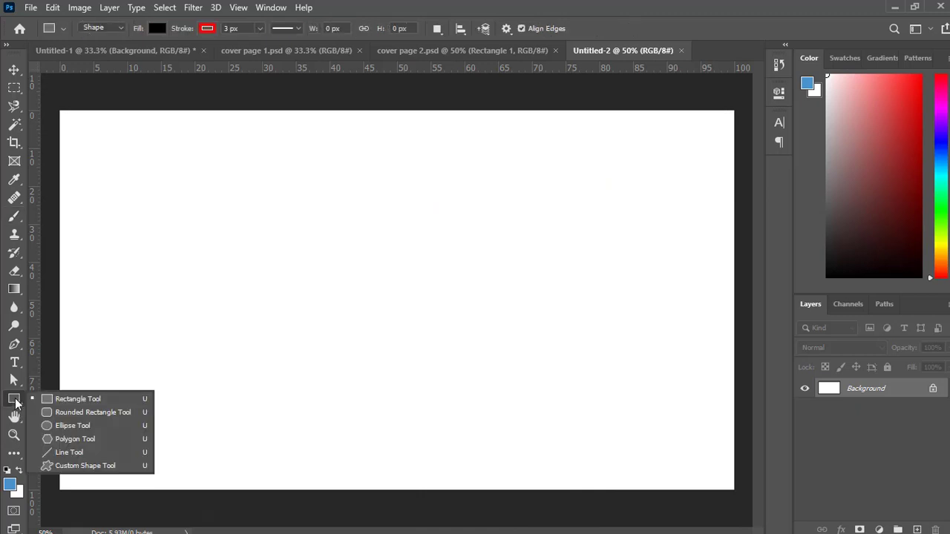
pyautogui.click(48, 401)
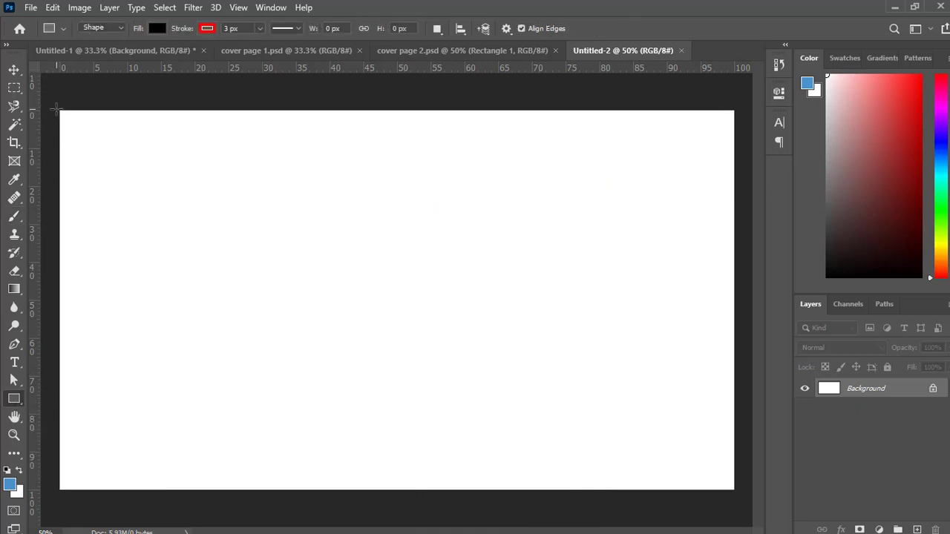
pyautogui.moveTo(58, 109); pyautogui.dragTo(736, 493)
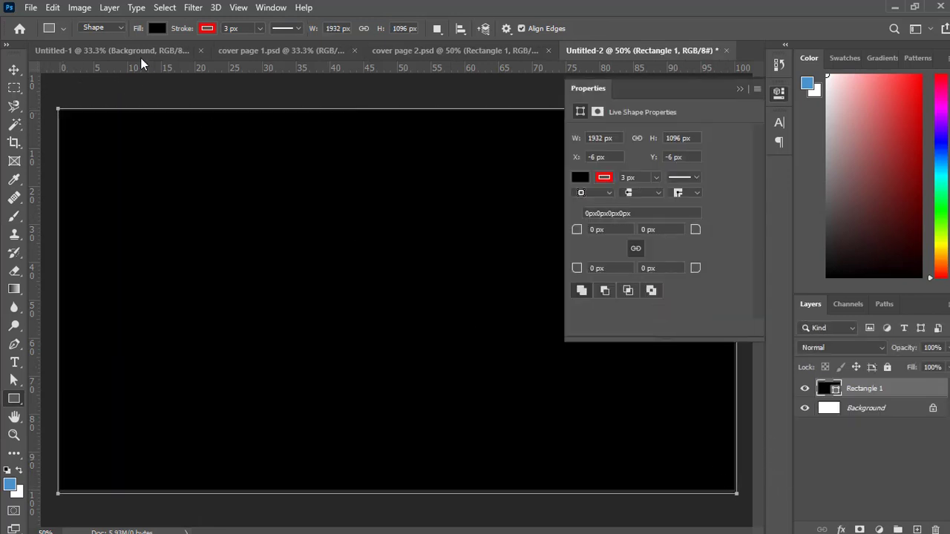
pyautogui.click(157, 29)
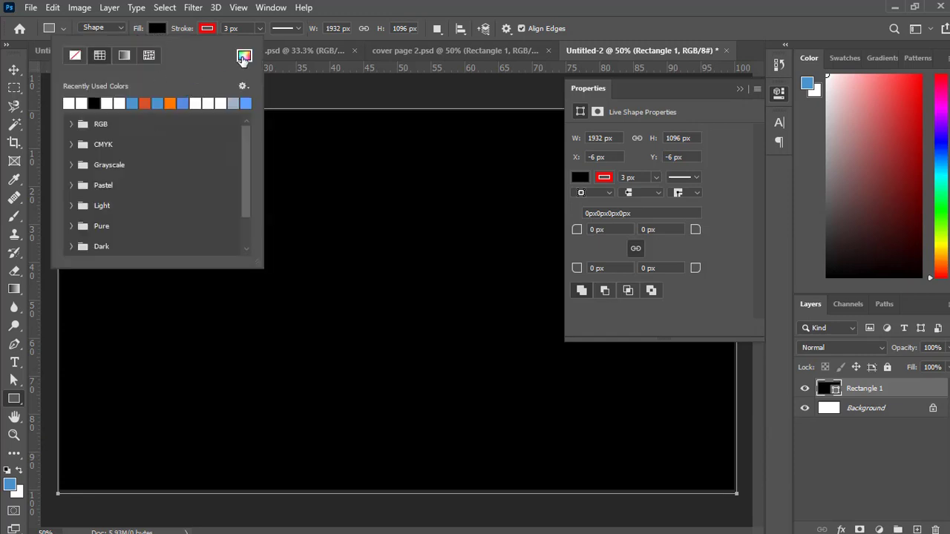
pyautogui.click(75, 56)
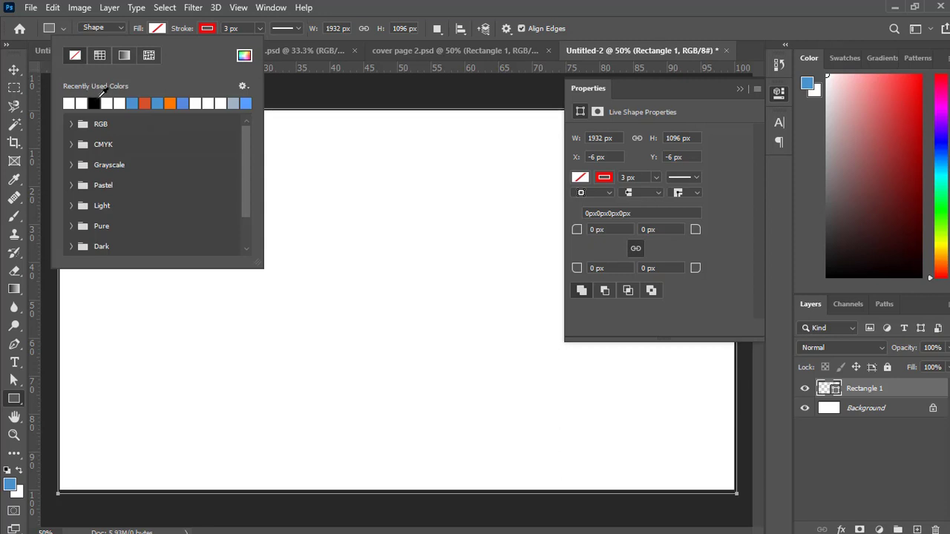
pyautogui.click(95, 103)
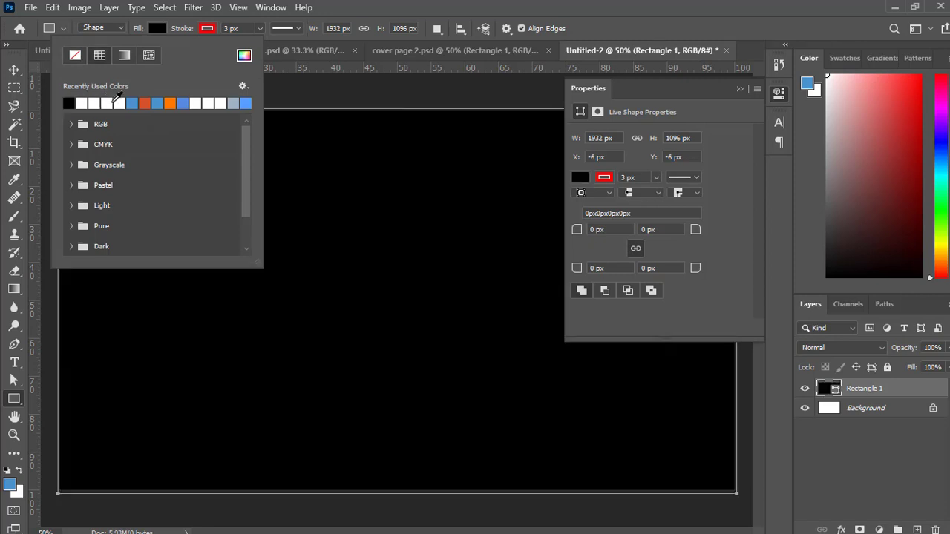
pyautogui.click(244, 55)
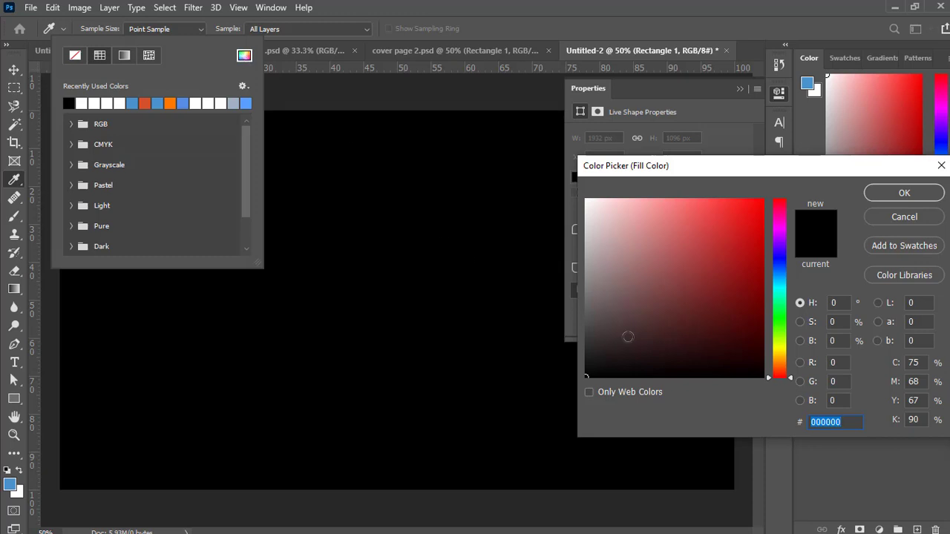
pyautogui.moveTo(619, 314); pyautogui.dragTo(766, 195)
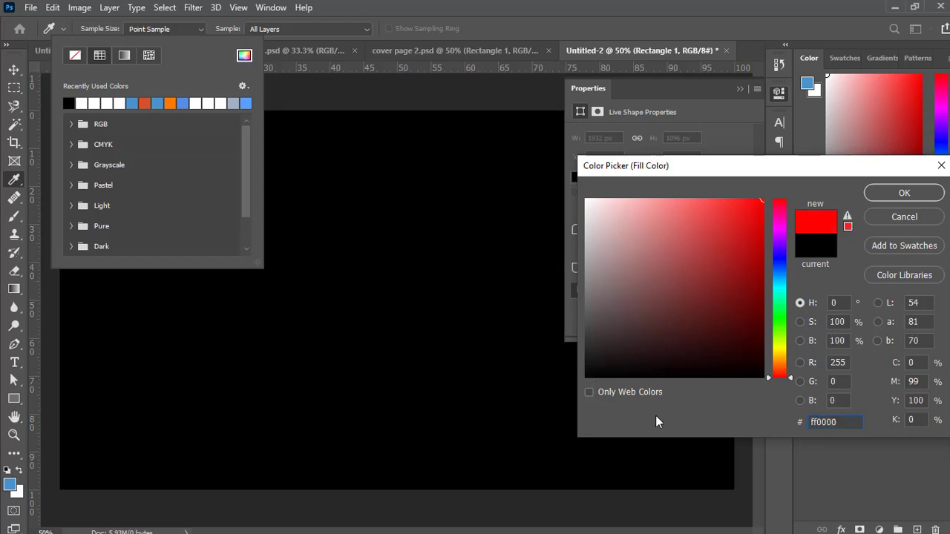
pyautogui.click(884, 193)
pyautogui.click(156, 31)
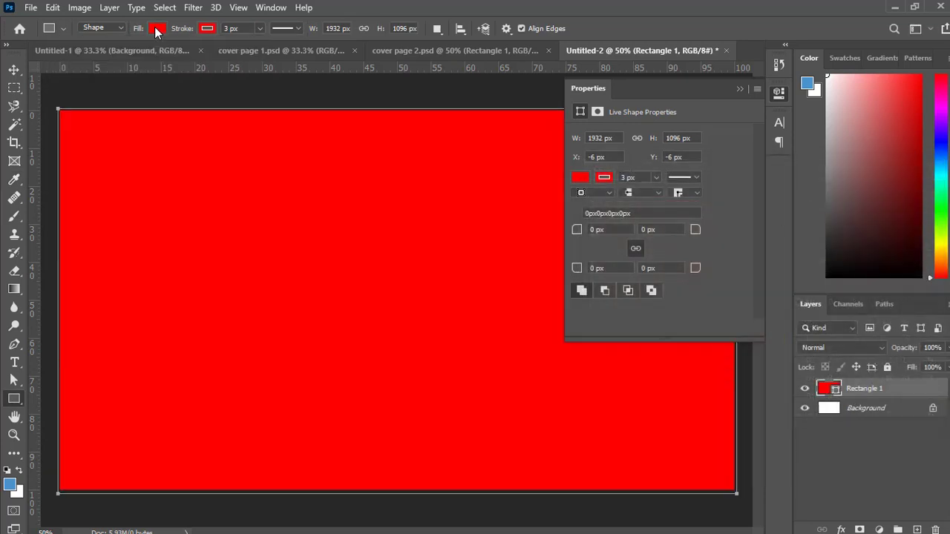
pyautogui.click(157, 30)
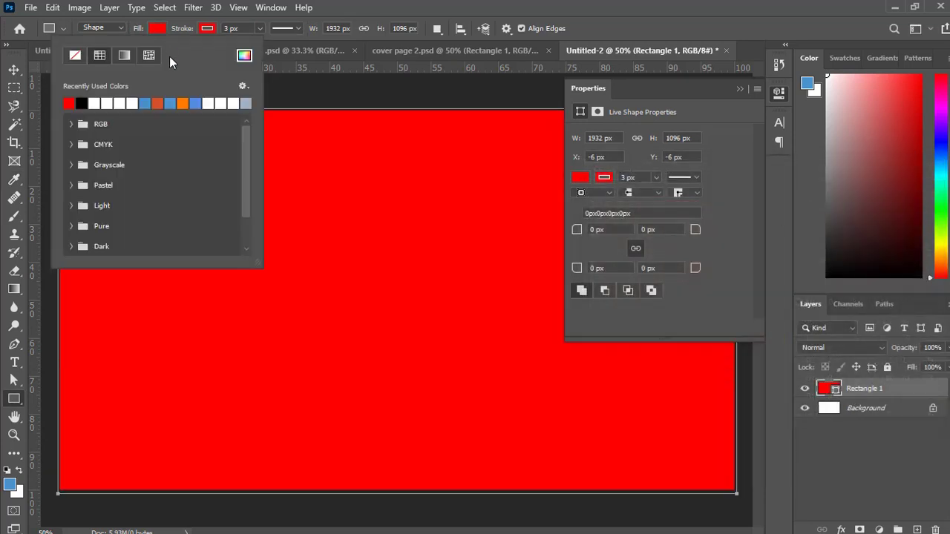
pyautogui.click(68, 104)
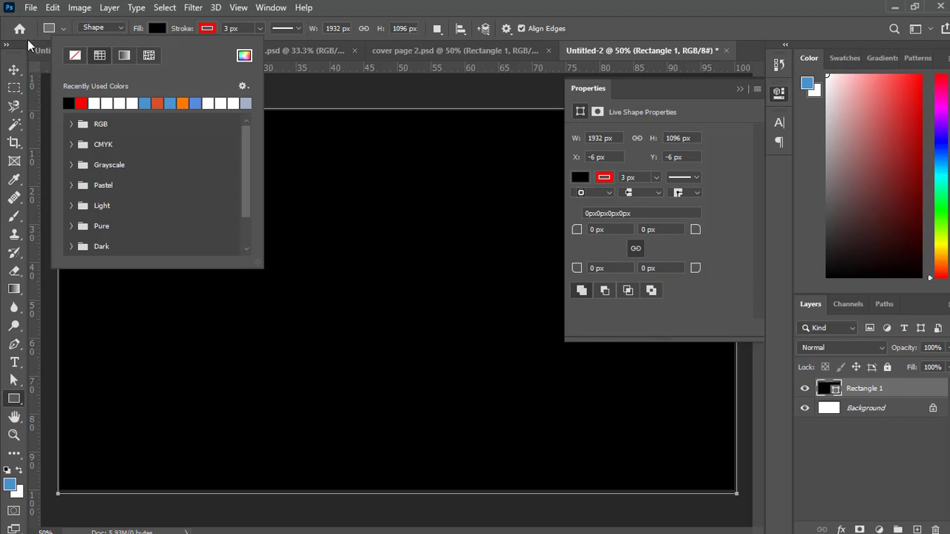
pyautogui.click(14, 363)
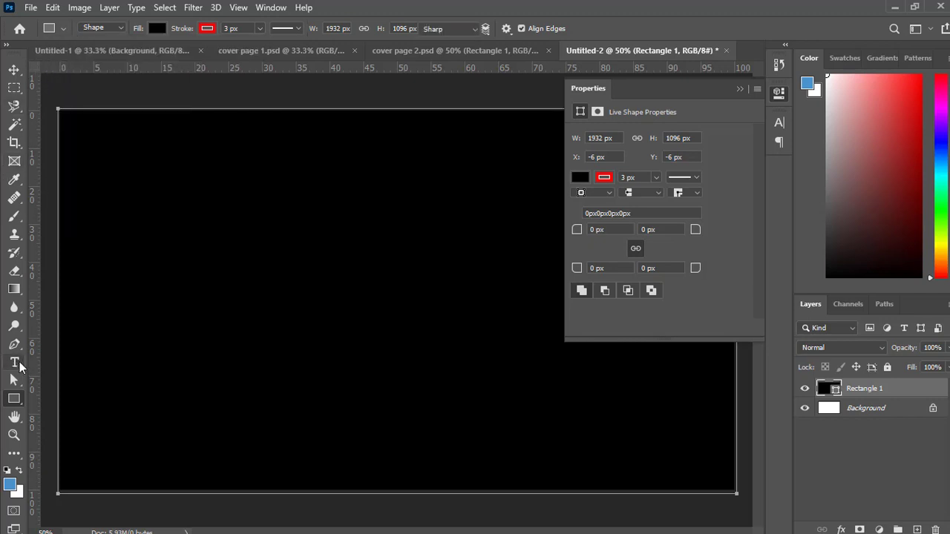
# Add white 'PLAYER NAME' text and move it to the top centre of the slide
pyautogui.click(15, 363)
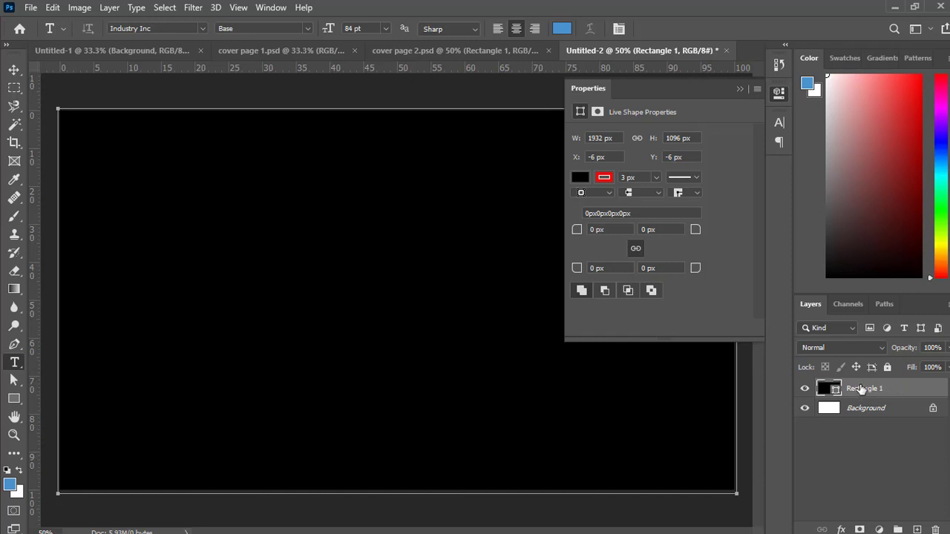
pyautogui.click(850, 444)
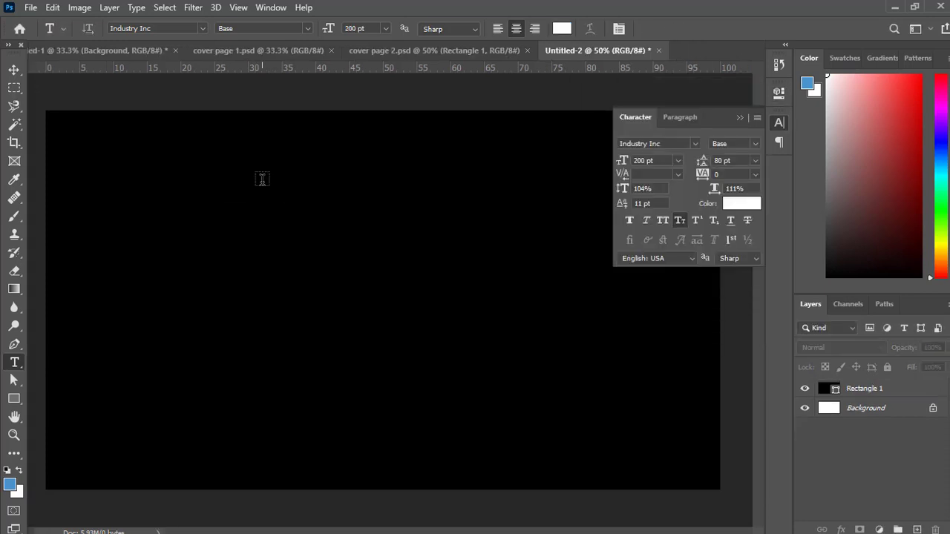
pyautogui.click(263, 180)
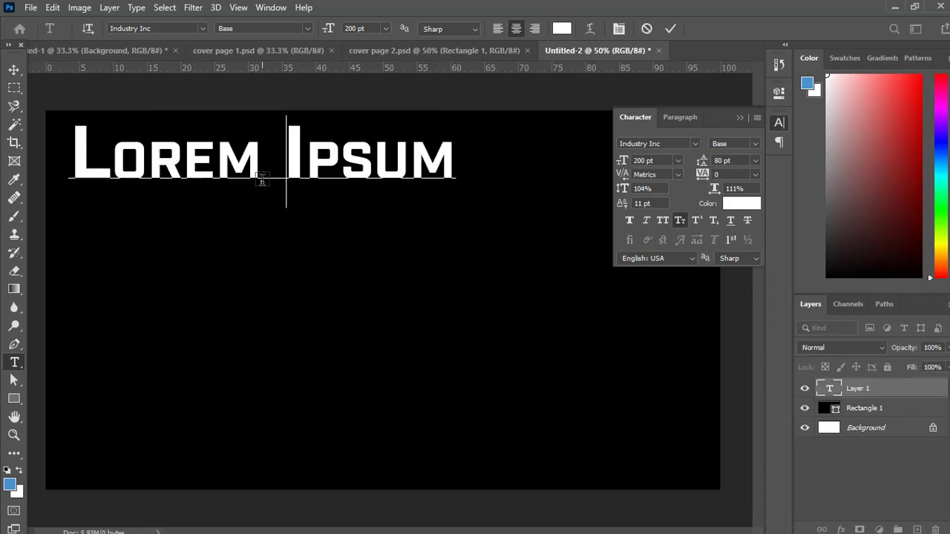
pyautogui.write('PLAYER NAME')
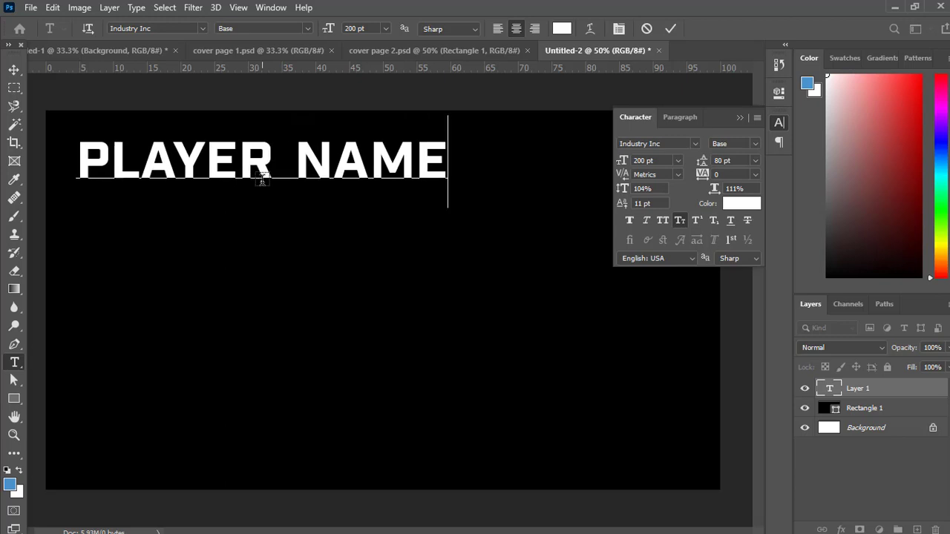
pyautogui.click(14, 70)
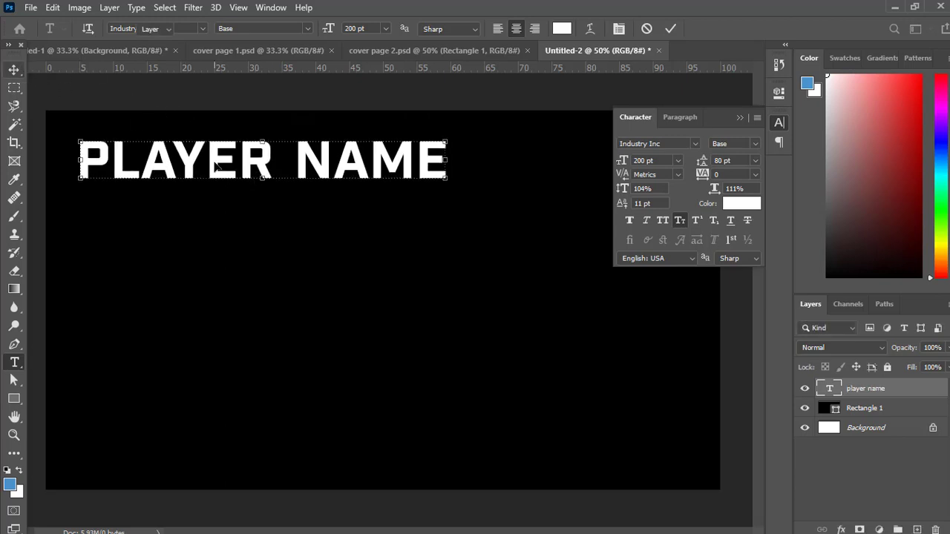
pyautogui.moveTo(214, 174); pyautogui.dragTo(333, 169)
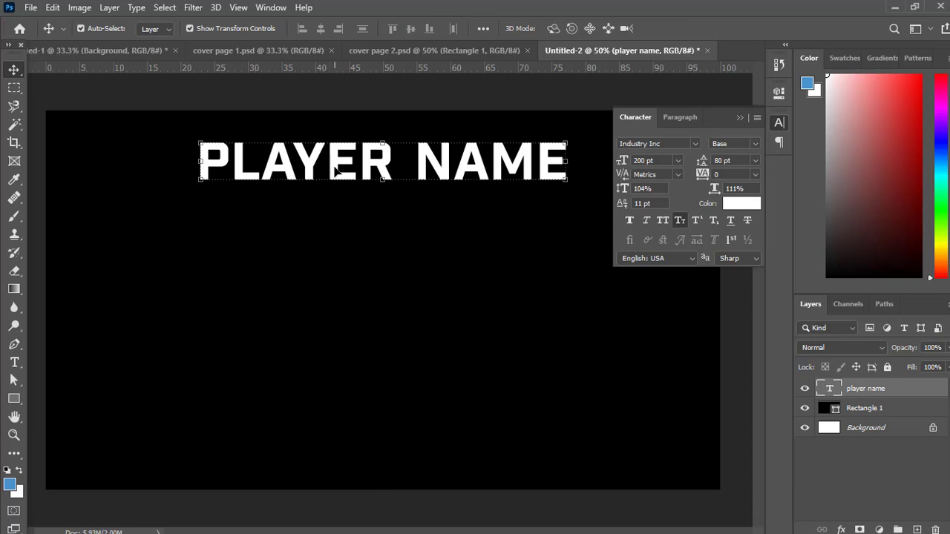
# Add a 'GRAD YEAR' text layer below the heading, fully on the canvas
pyautogui.moveTo(949, 83); pyautogui.dragTo(466, 82)
pyautogui.click(14, 364)
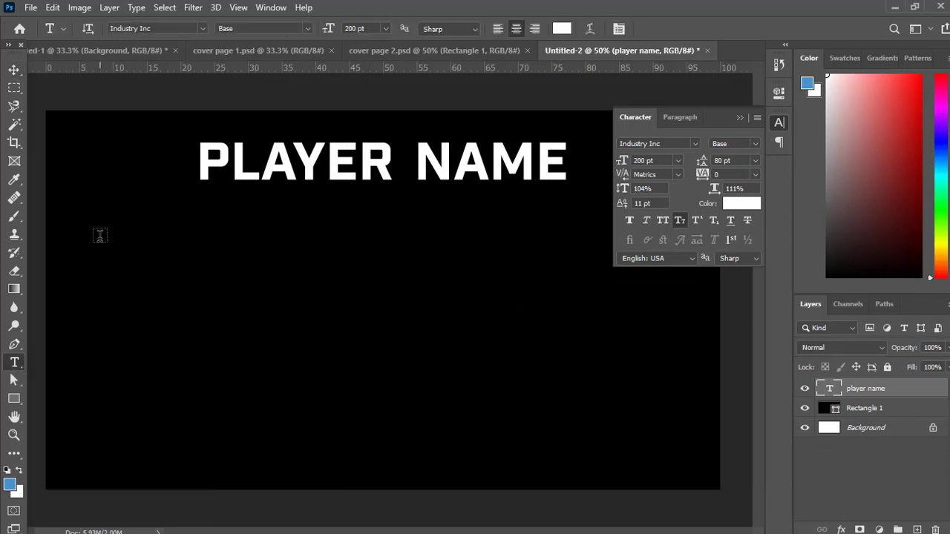
pyautogui.click(140, 239)
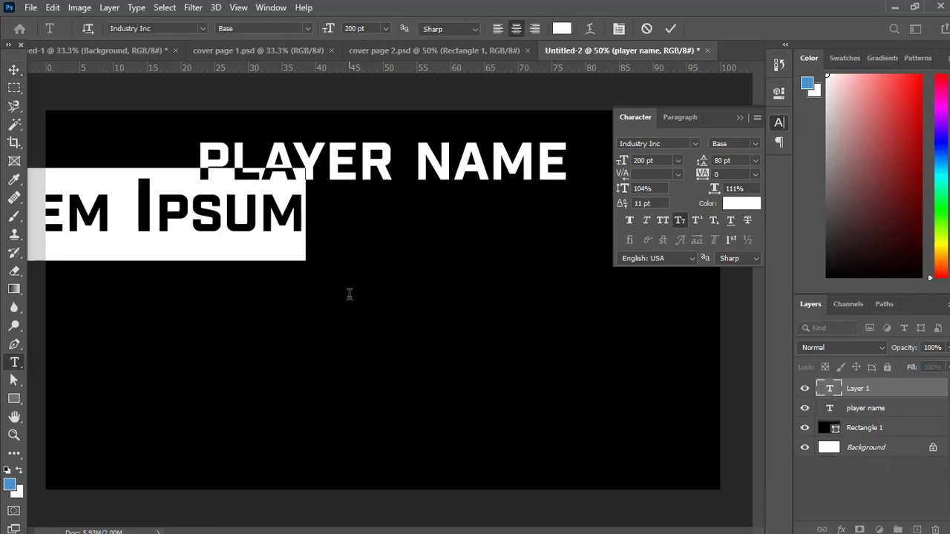
pyautogui.write('GRAD YEAR')
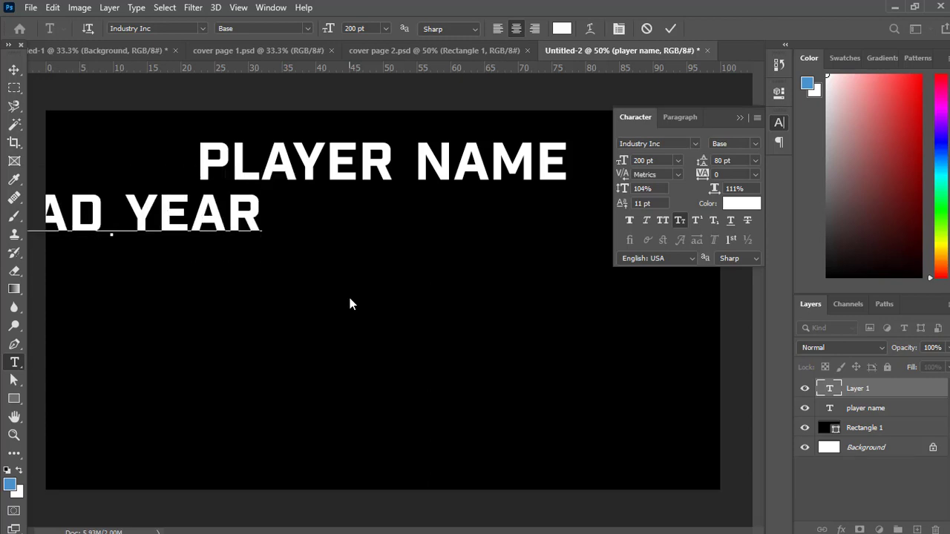
pyautogui.click(15, 71)
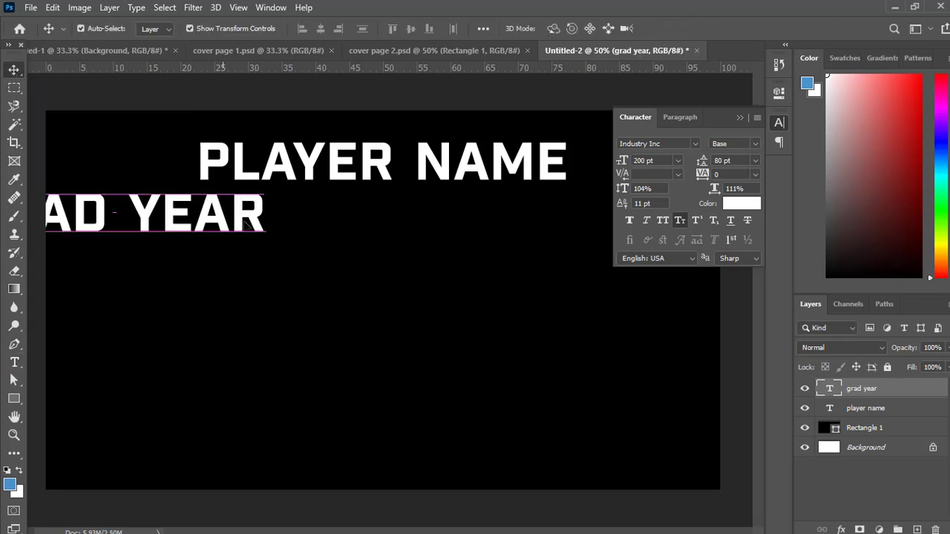
pyautogui.moveTo(245, 223); pyautogui.dragTo(357, 254)
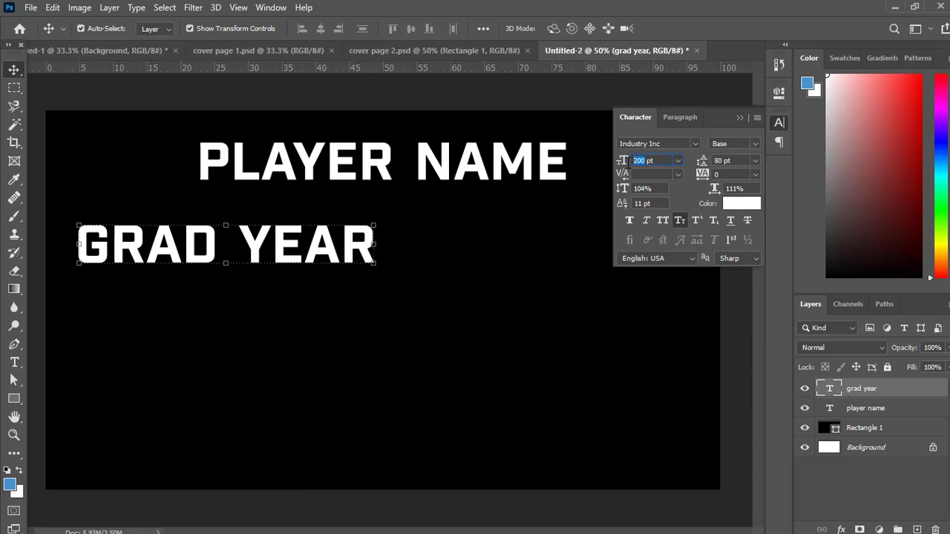
# Resize GRAD YEAR to 100 pt and position it on the left under the heading
pyautogui.write('80')
pyautogui.press('Return')
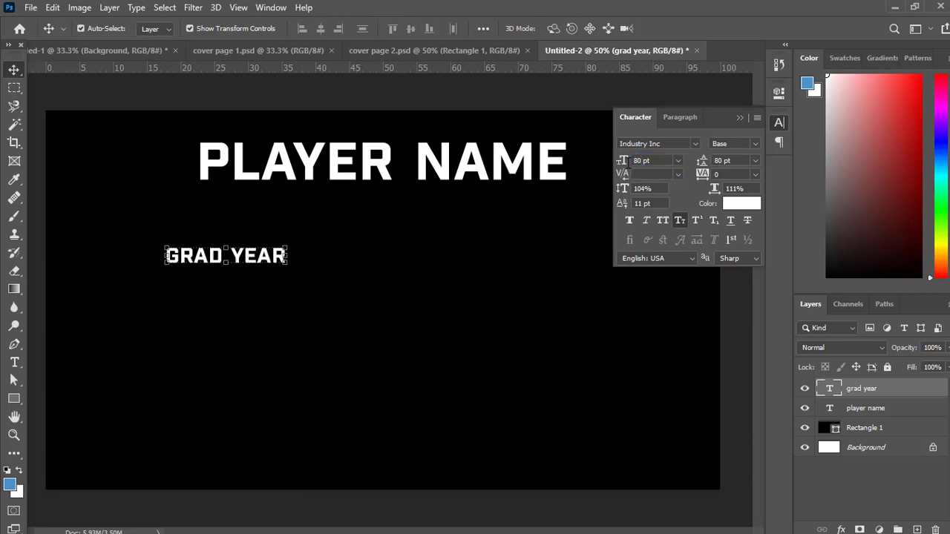
pyautogui.moveTo(270, 262); pyautogui.dragTo(247, 253)
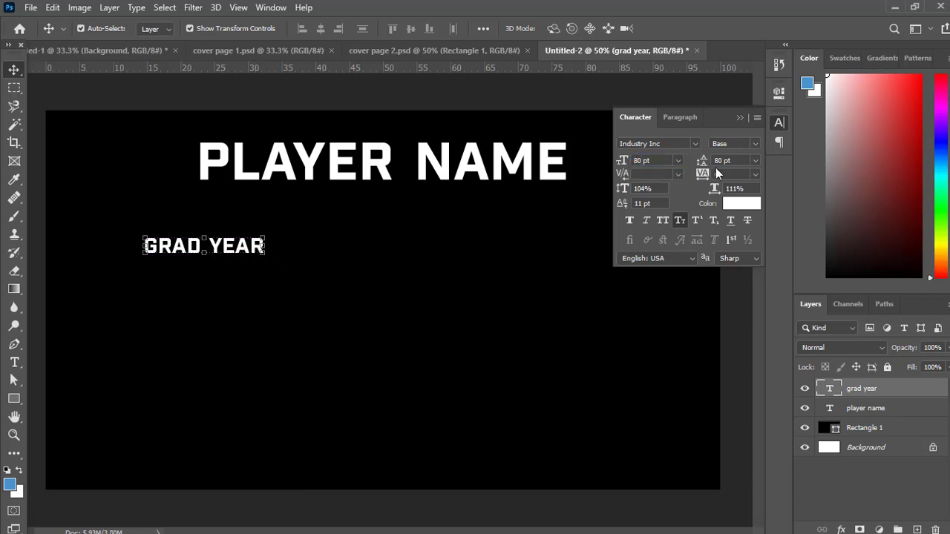
pyautogui.click(623, 160)
pyautogui.write('100')
pyautogui.press('Return')
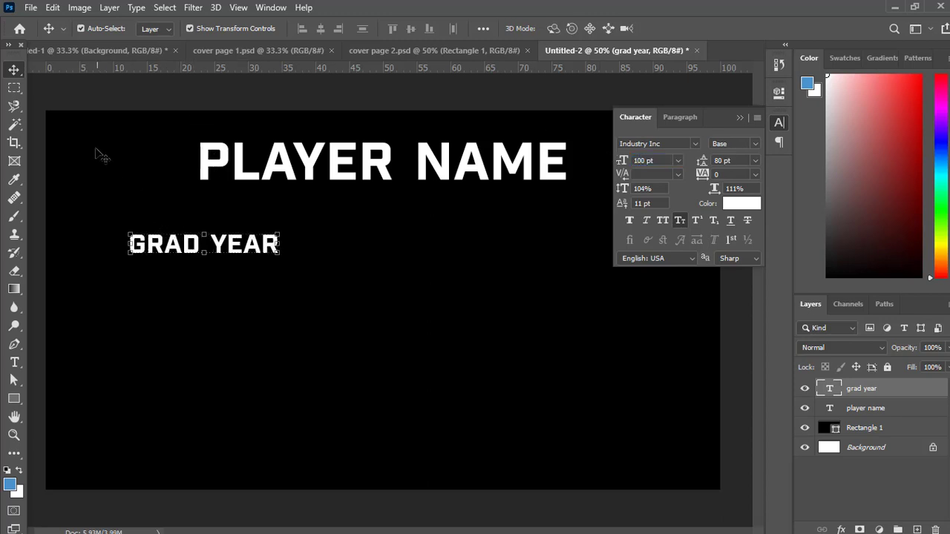
pyautogui.moveTo(174, 247); pyautogui.dragTo(149, 248)
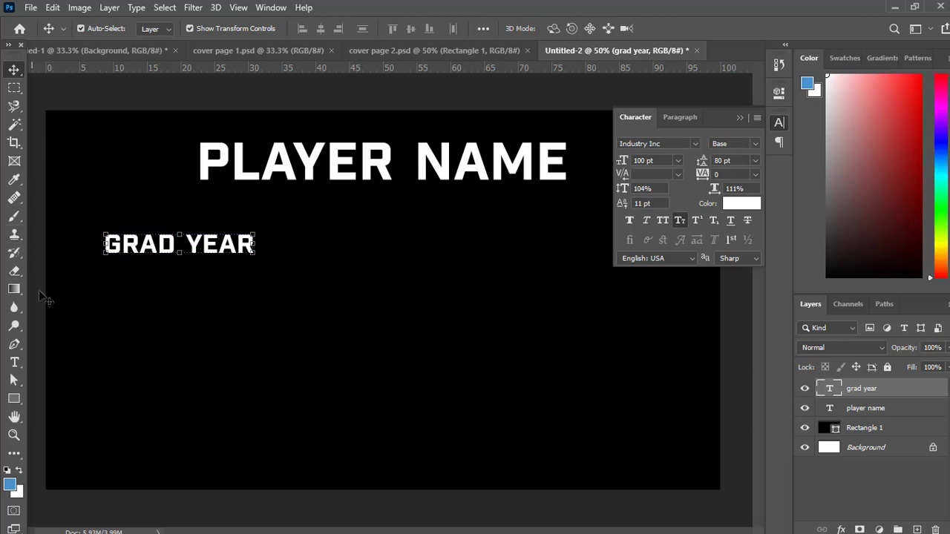
# Delete the stray Lorem Ipsum placeholder text layer
pyautogui.click(14, 362)
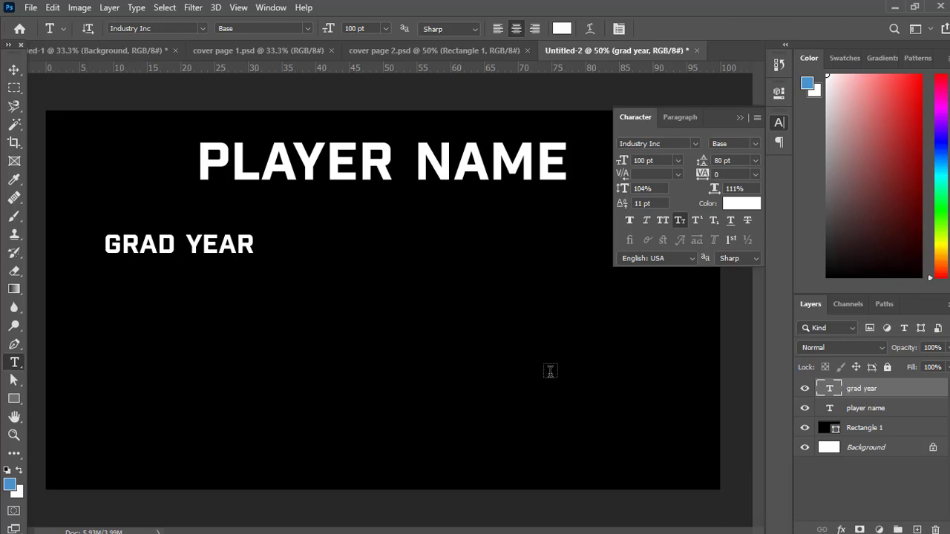
pyautogui.click(186, 341)
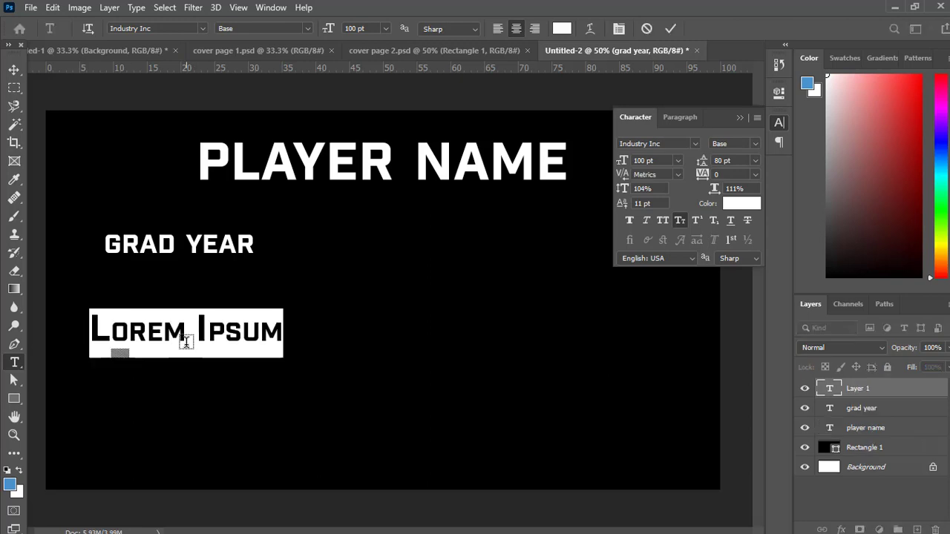
pyautogui.click(14, 69)
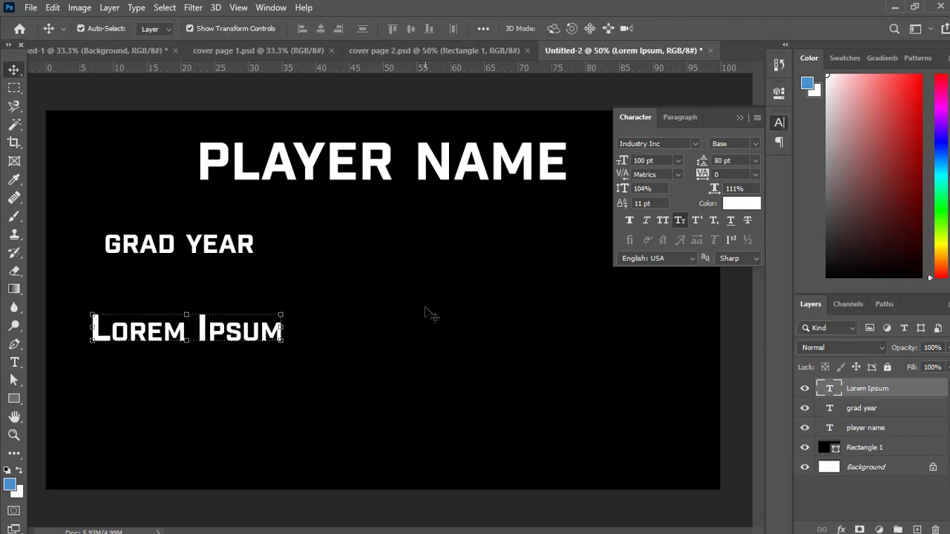
pyautogui.press('ctrl')
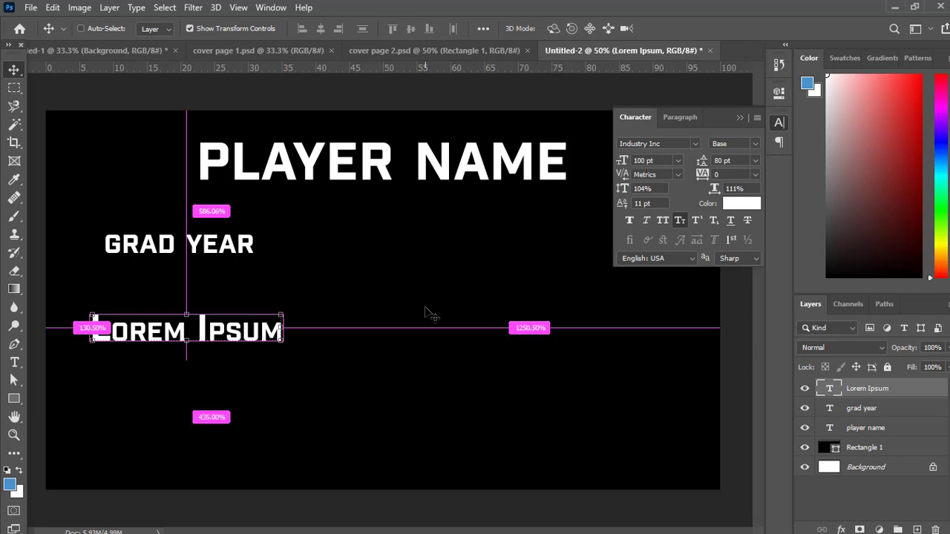
pyautogui.press('Delete')
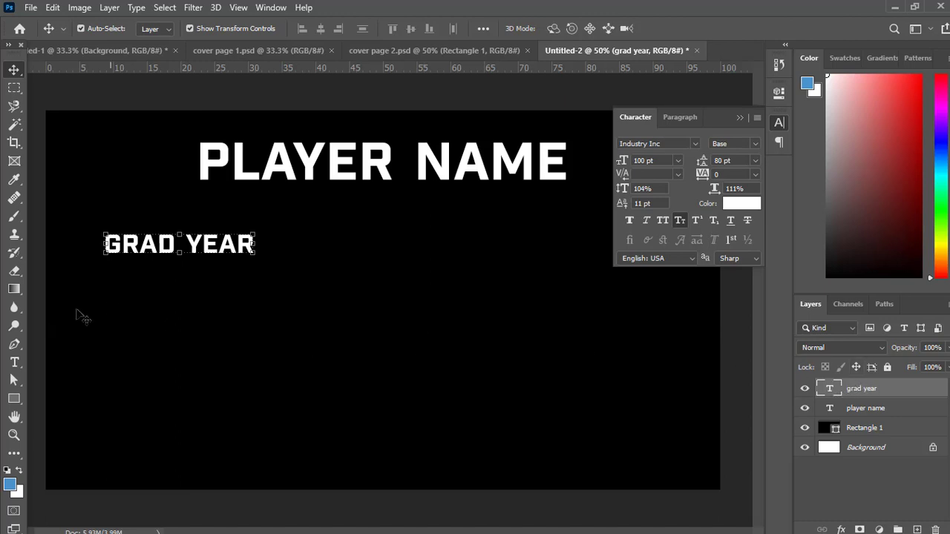
# Add POSITION, HIGH SCHOOL TEAM and CLUB TEAM lines under GRAD YEAR, then show the reference video
pyautogui.click(14, 362)
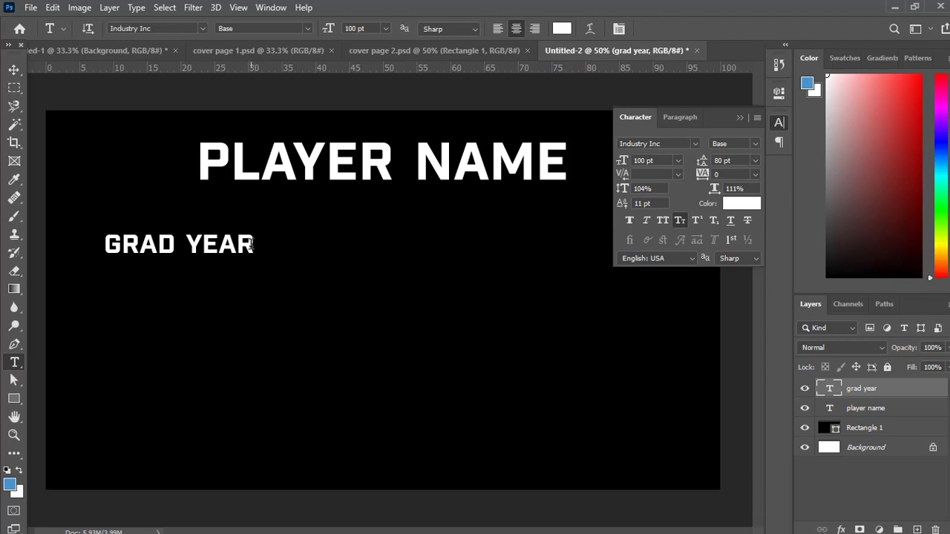
pyautogui.click(251, 245)
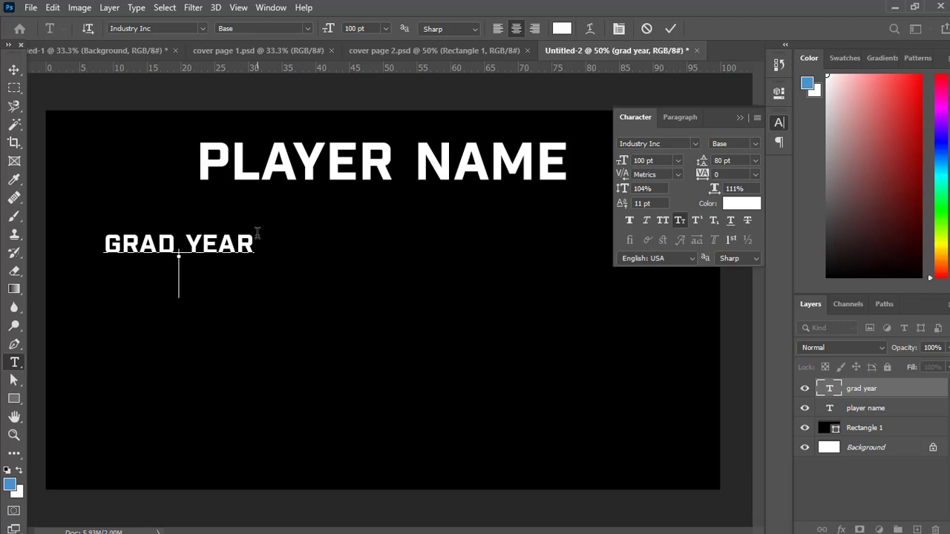
pyautogui.press('Return')
pyautogui.write('position')
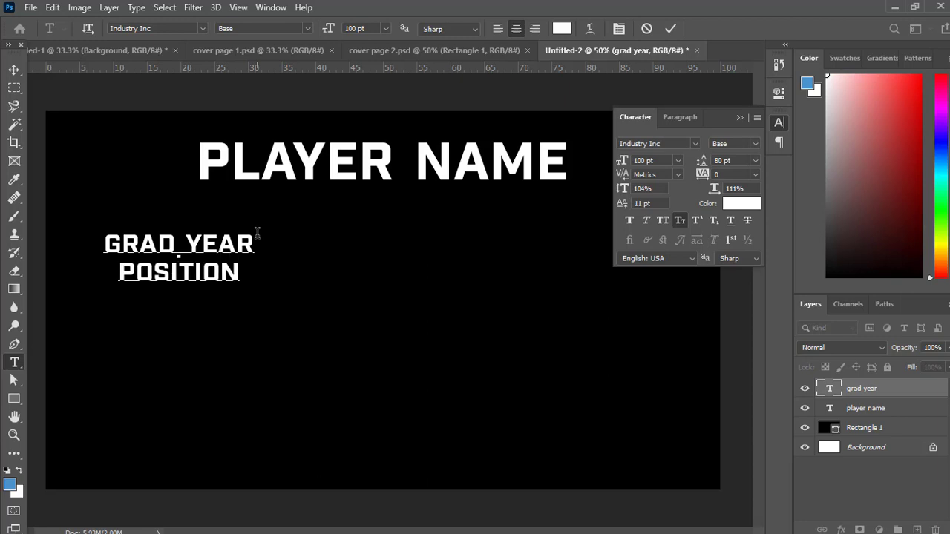
pyautogui.press('Return')
pyautogui.write('hj')
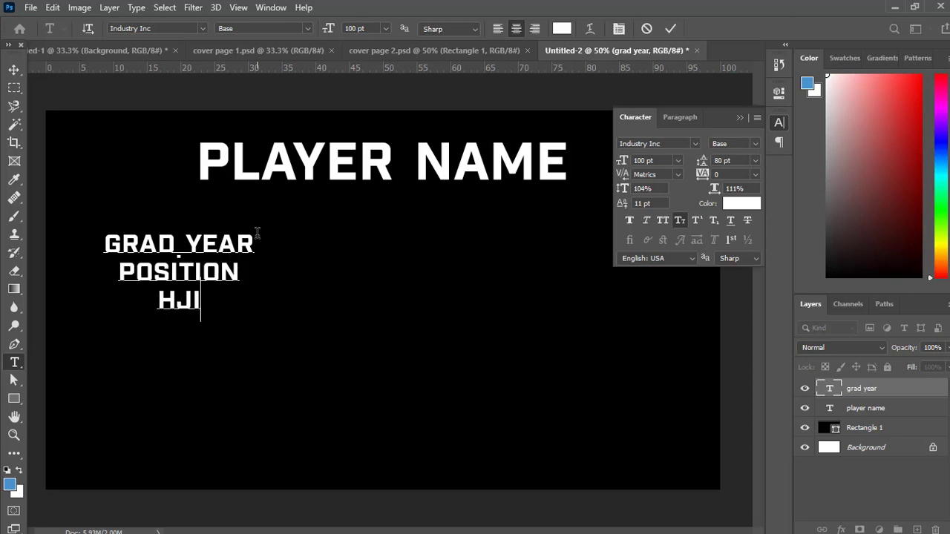
pyautogui.press('BackSpace')
pyautogui.write('igh school team')
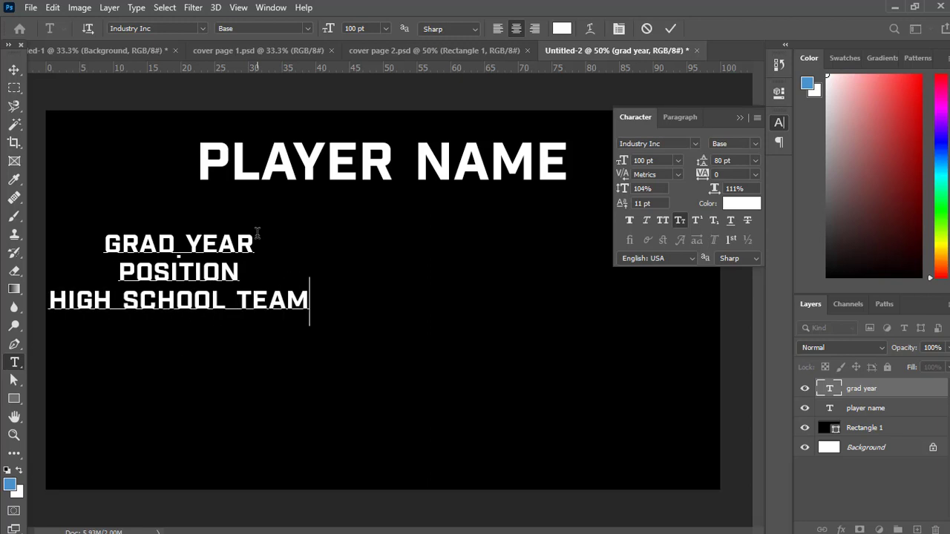
pyautogui.write('cu')
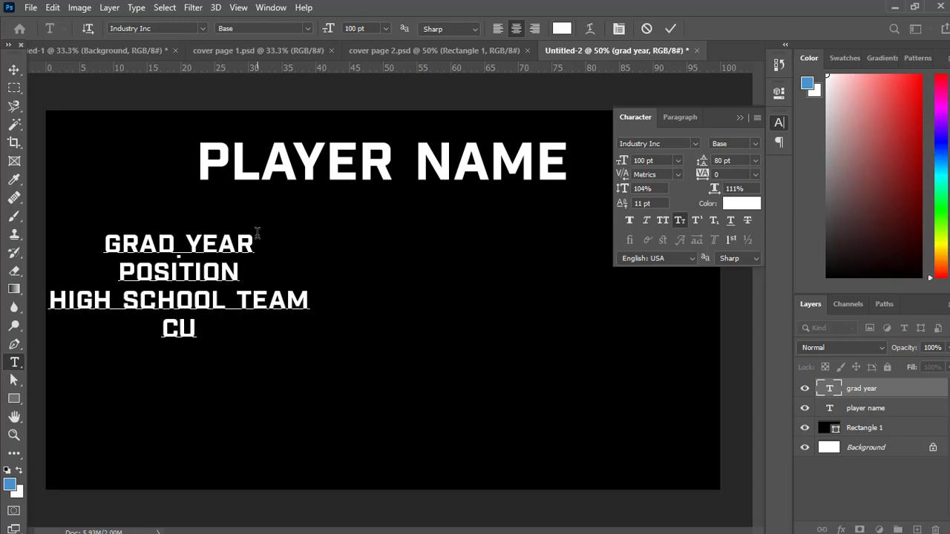
pyautogui.press('BackSpace')
pyautogui.write('lib')
pyautogui.press('BackSpace')
pyautogui.press('BackSpace')
pyautogui.write('ub team')
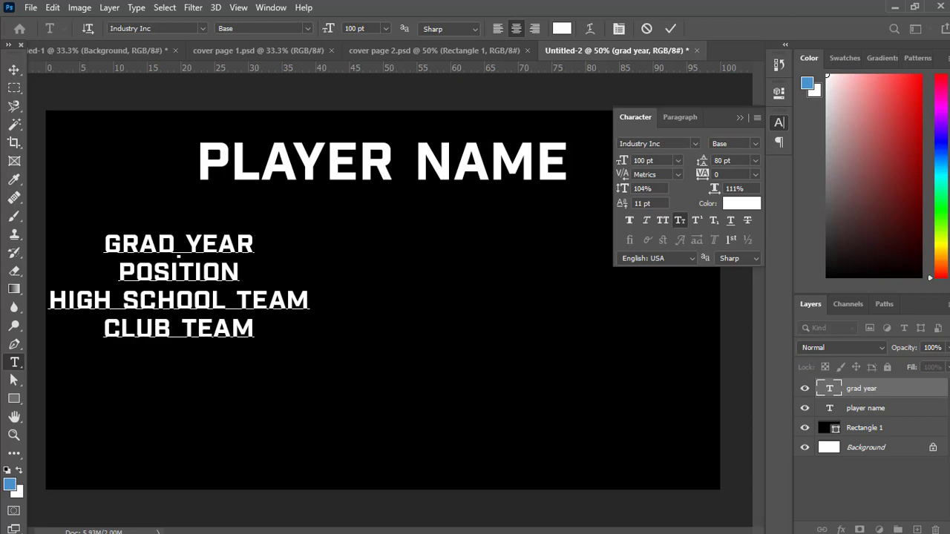
pyautogui.hotkey('alt', 'Tab')
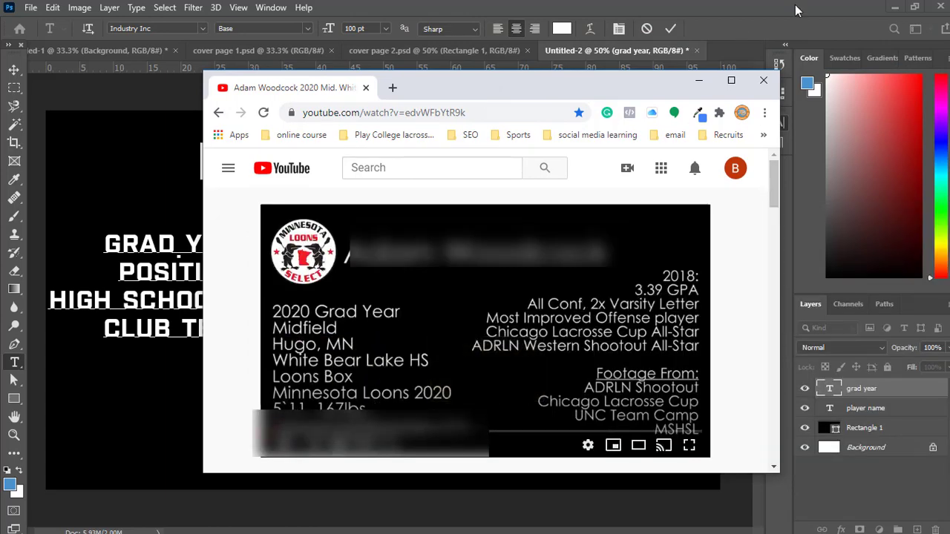
# Add HEIGHT AND WEIGHT, EMAIL and PHONE NUMBER lines below CLUB TEAM
pyautogui.click(699, 80)
pyautogui.click(255, 328)
pyautogui.press('Return')
pyautogui.write('H')
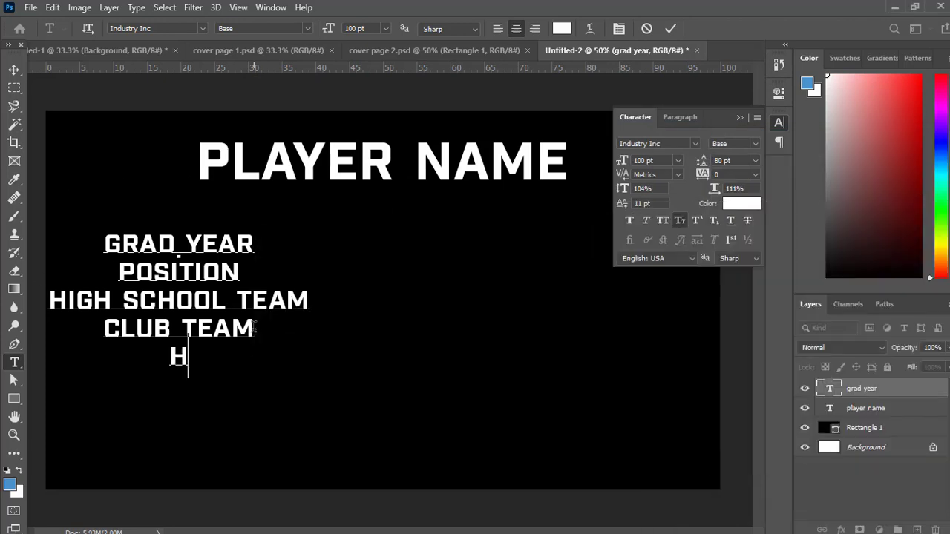
pyautogui.write('EIGHT AND W')
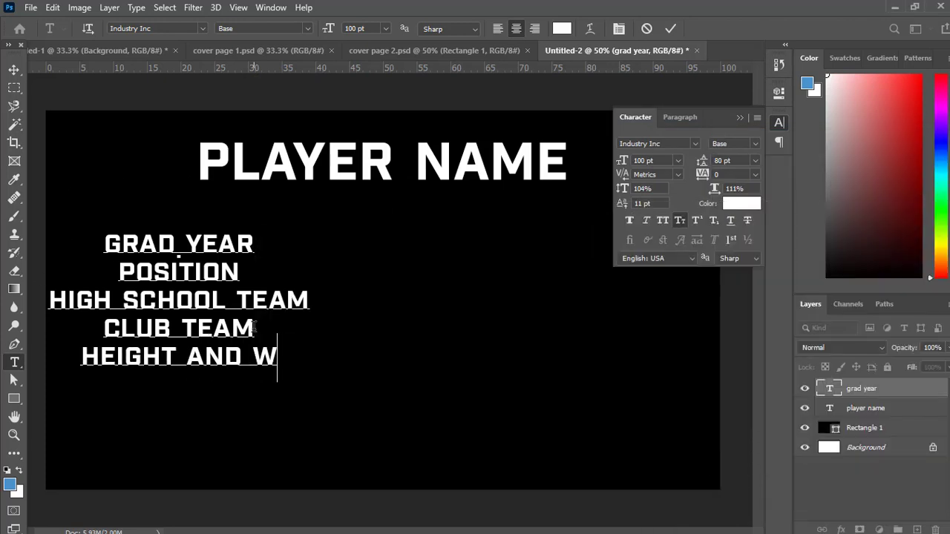
pyautogui.write('EIGHT EMIAL')
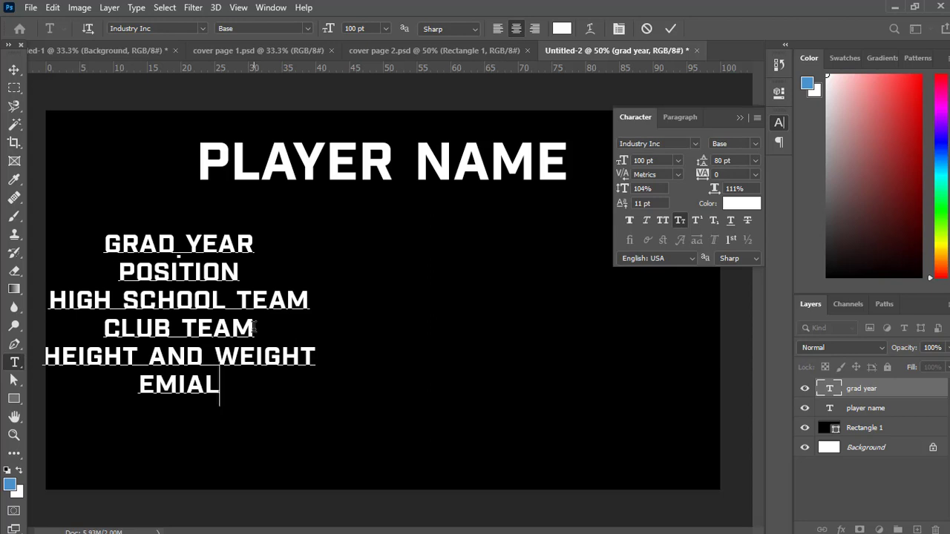
pyautogui.press('Return')
pyautogui.write('PHONE NUME')
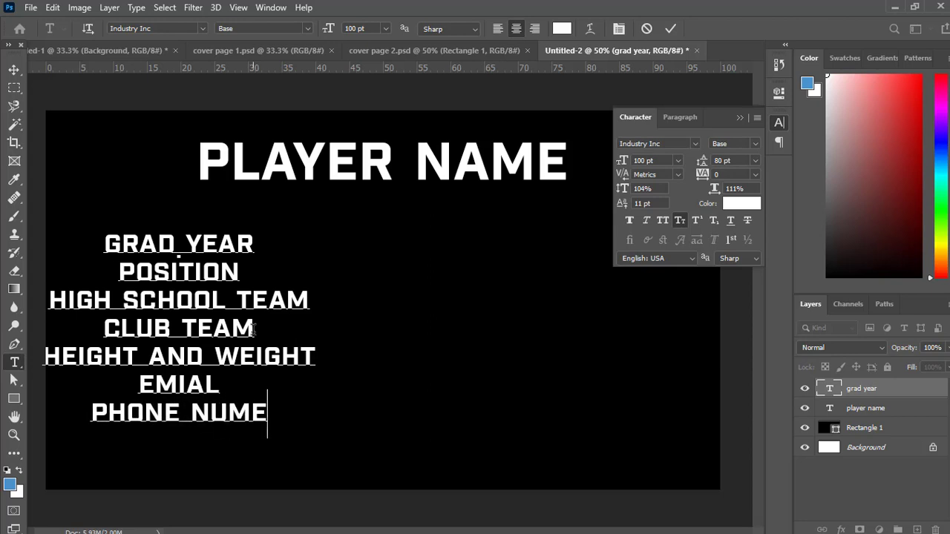
pyautogui.press('BackSpace')
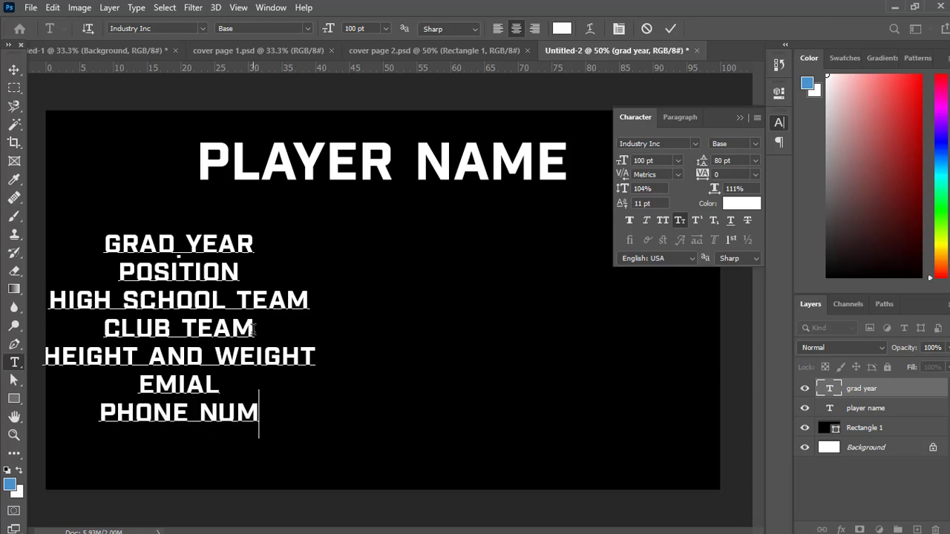
pyautogui.write('BER')
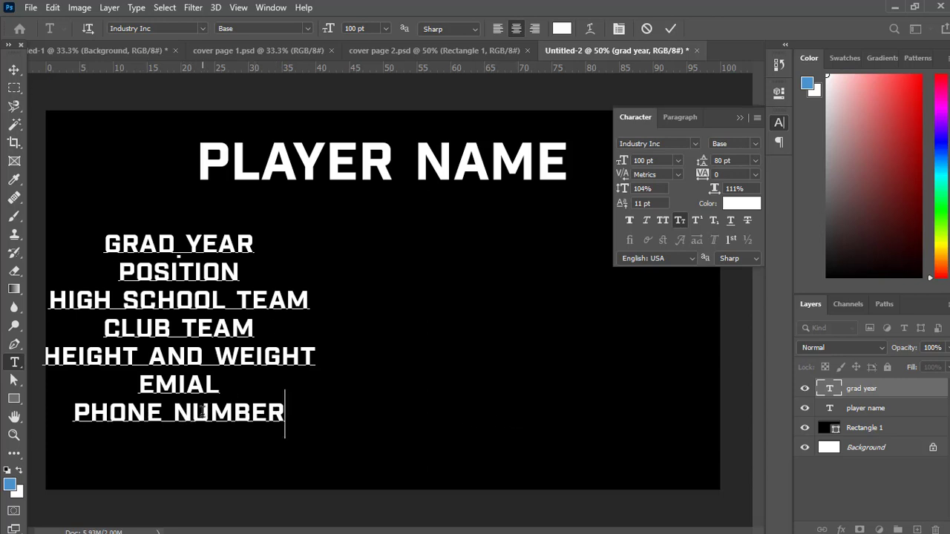
# Correct the EMIAL typo to EMAIL, then move the reference video window aside
pyautogui.click(204, 408)
pyautogui.click(204, 382)
pyautogui.press('BackSpace')
pyautogui.press('BackSpace')
pyautogui.write('AILL')
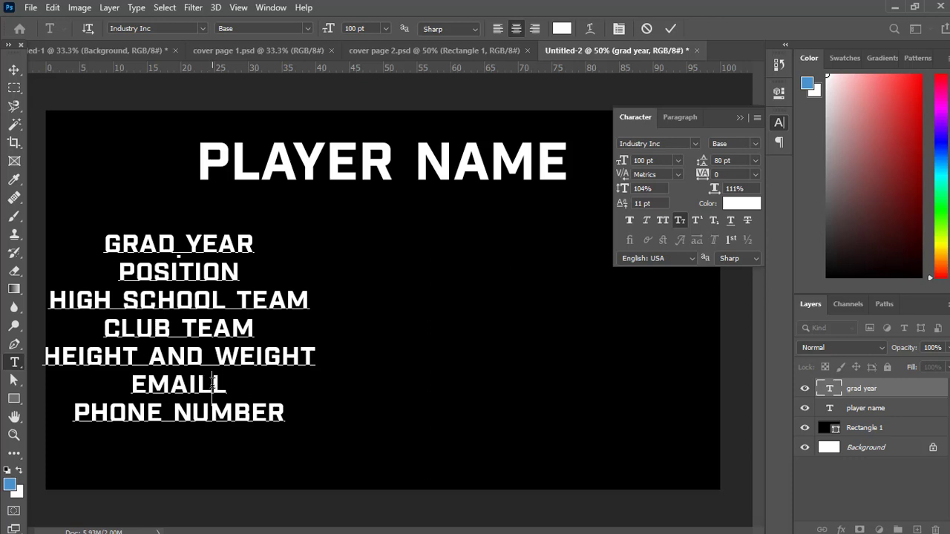
pyautogui.press('BackSpace')
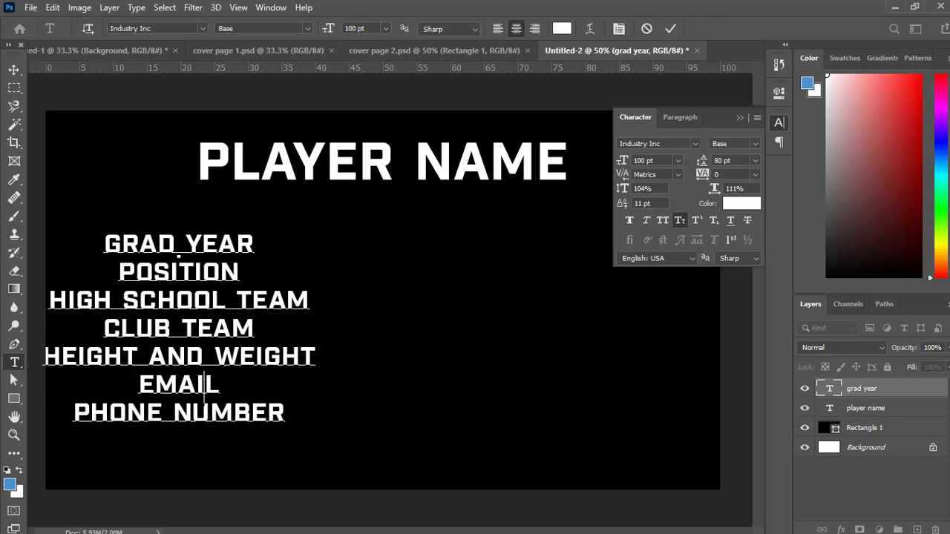
pyautogui.hotkey('alt', 'Tab')
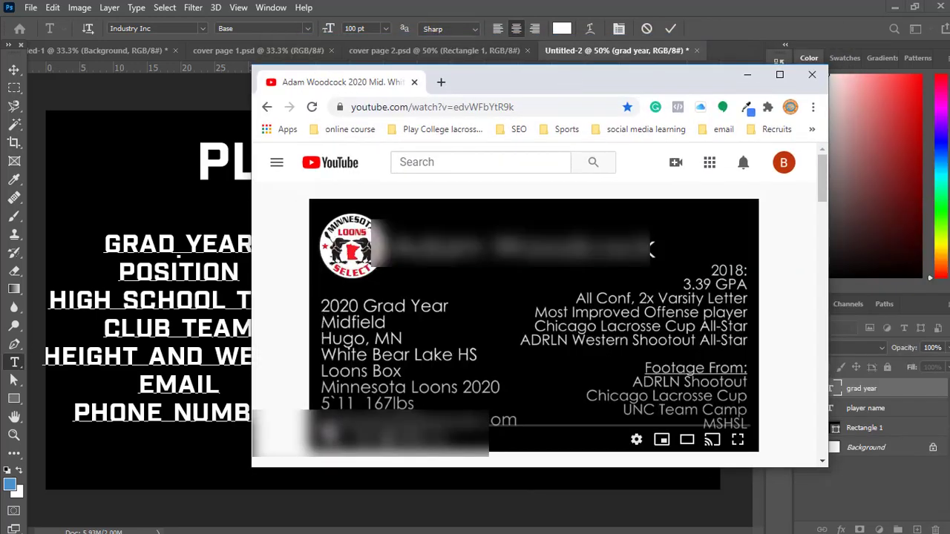
pyautogui.moveTo(461, 82); pyautogui.dragTo(942, 199)
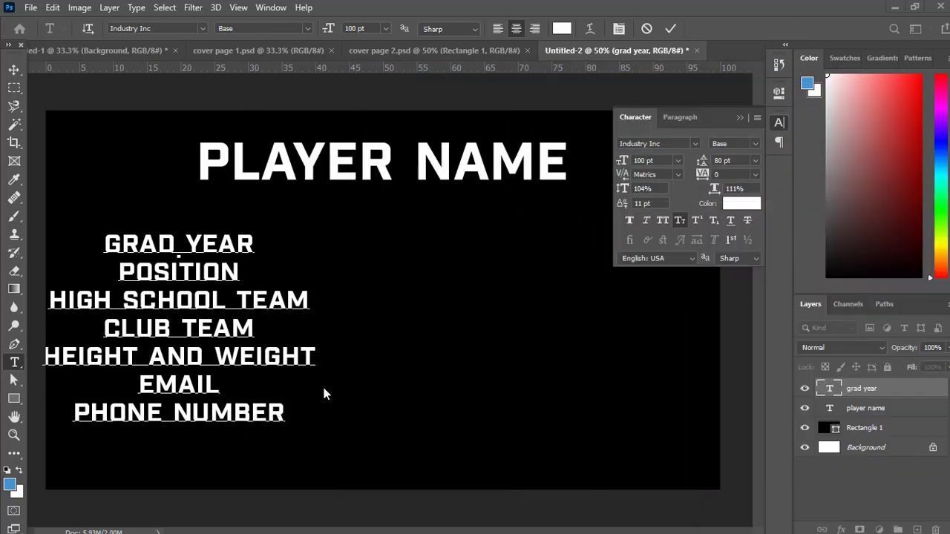
# Left-align the seven player-info lines and shift the block toward the slide's left edge
pyautogui.click(854, 389)
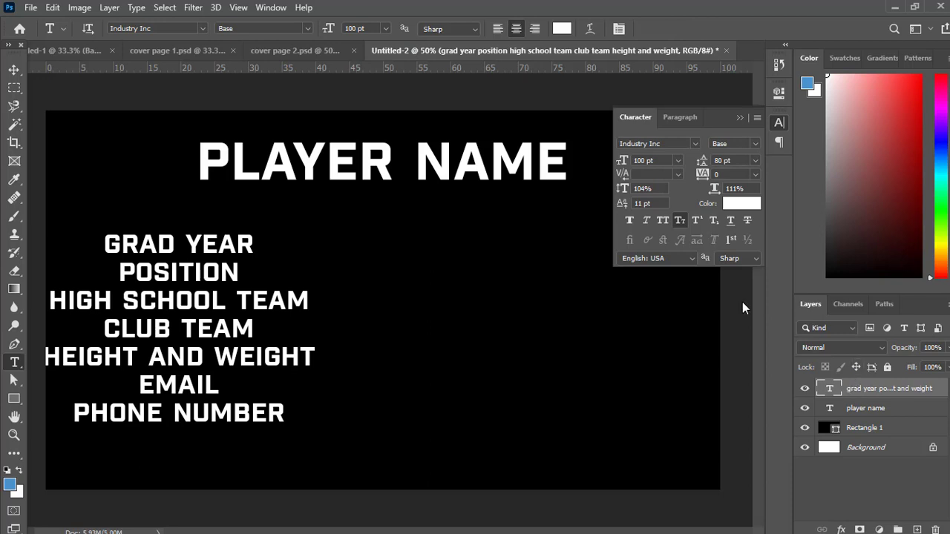
pyautogui.click(496, 30)
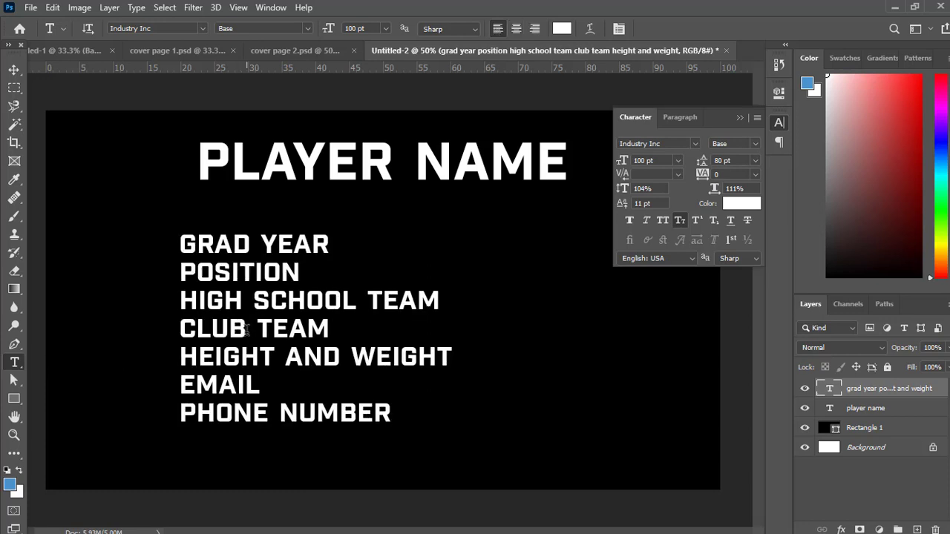
pyautogui.click(14, 71)
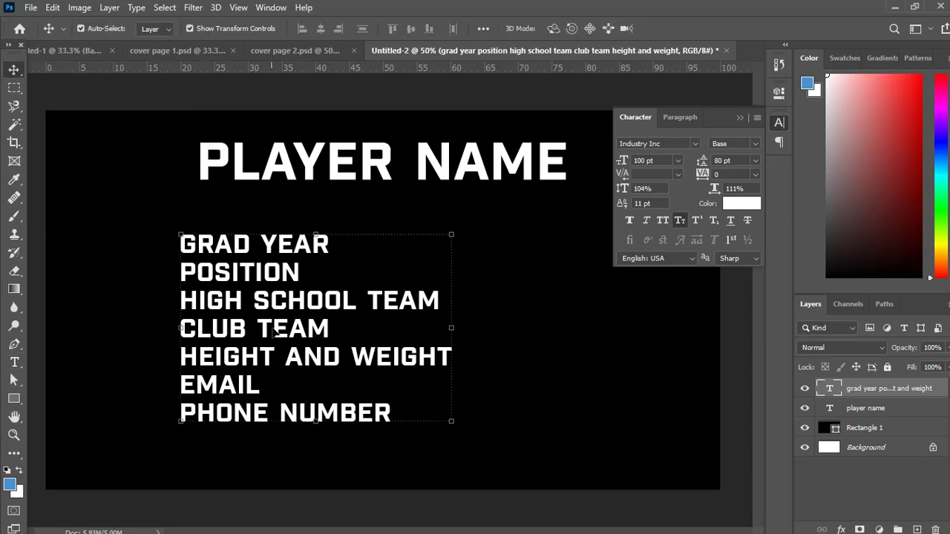
pyautogui.moveTo(274, 334); pyautogui.dragTo(188, 332)
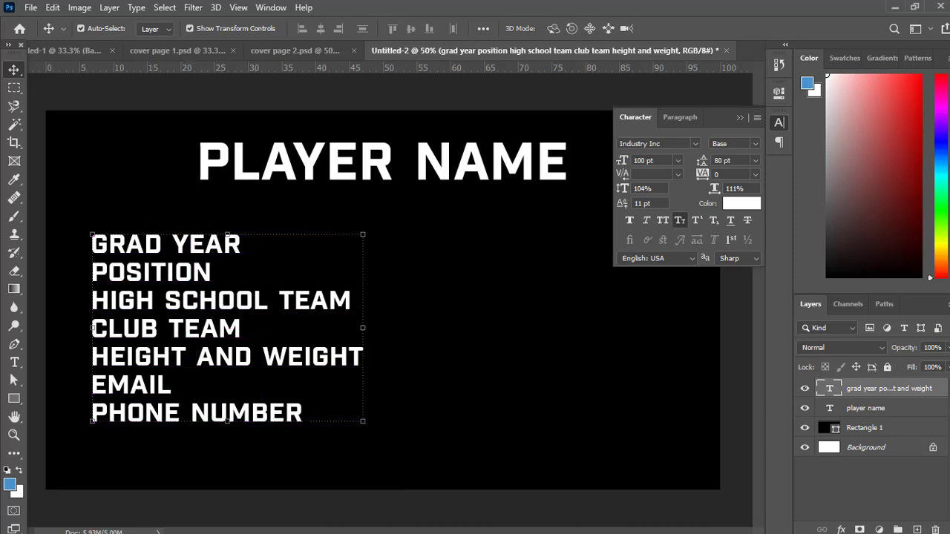
pyautogui.hotkey('alt', 'Tab')
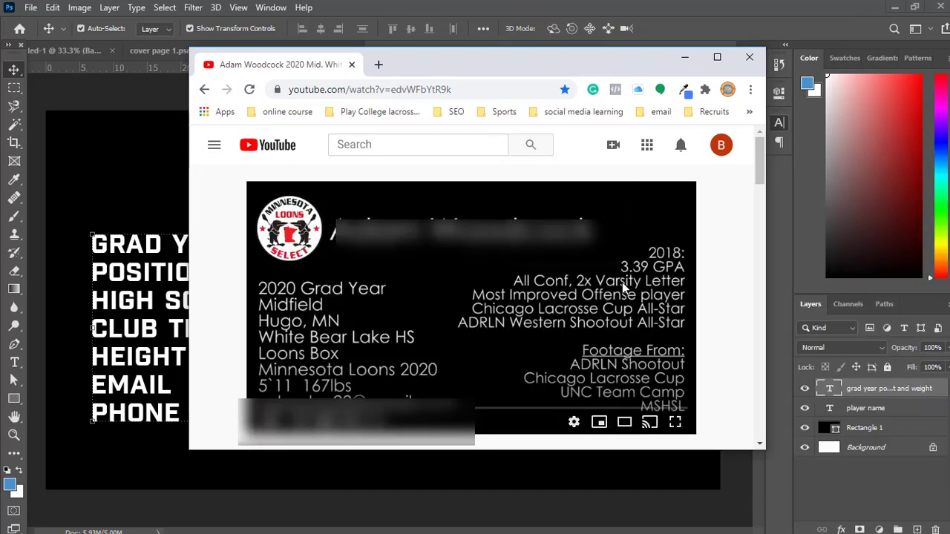
pyautogui.hotkey('alt', 'Tab')
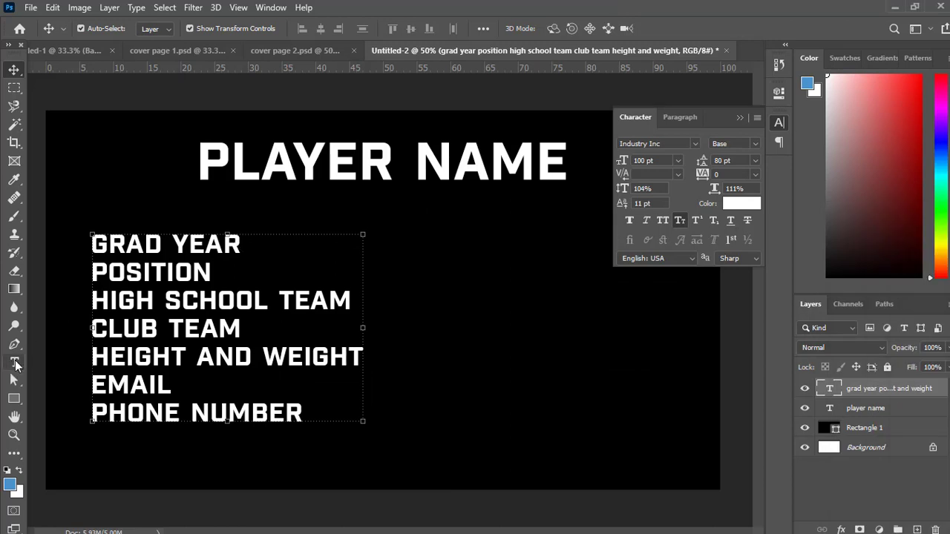
# Start a right-hand text block with GPA, ALL STATE and ACCOLADS lines
pyautogui.click(14, 362)
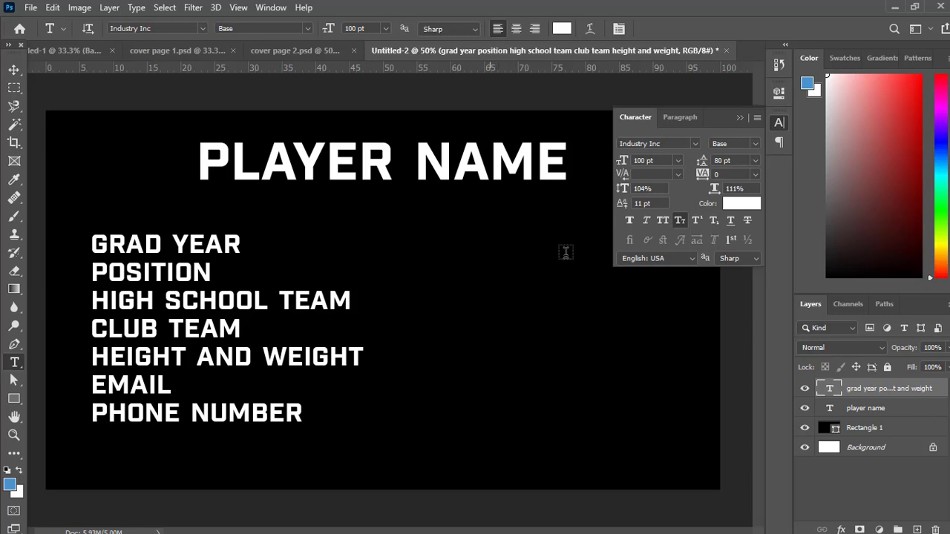
pyautogui.click(492, 244)
pyautogui.write('GPA')
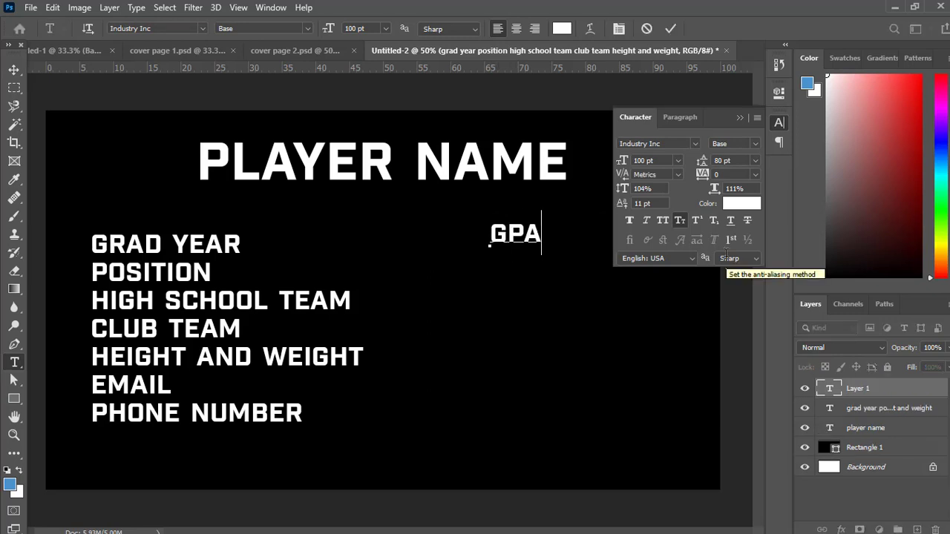
pyautogui.press('Return')
pyautogui.write('A')
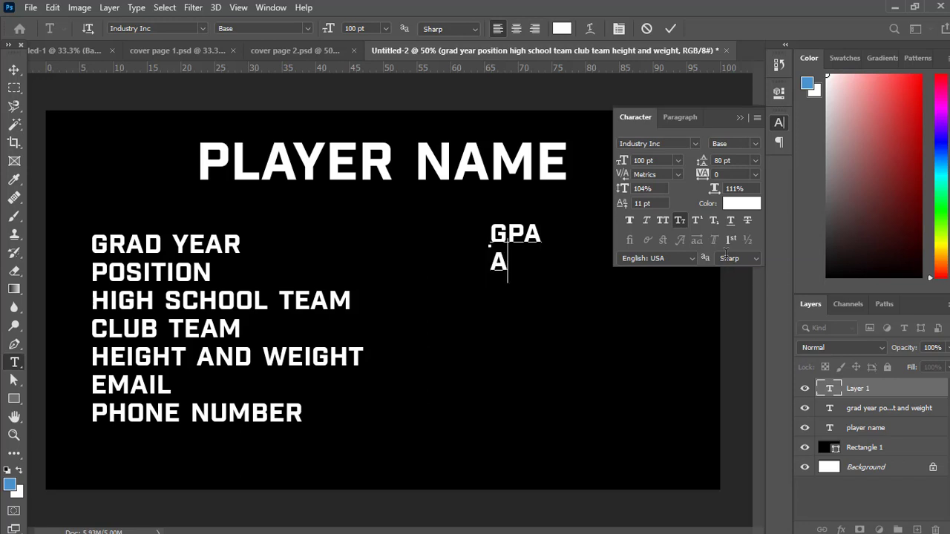
pyautogui.write('LL STAT')
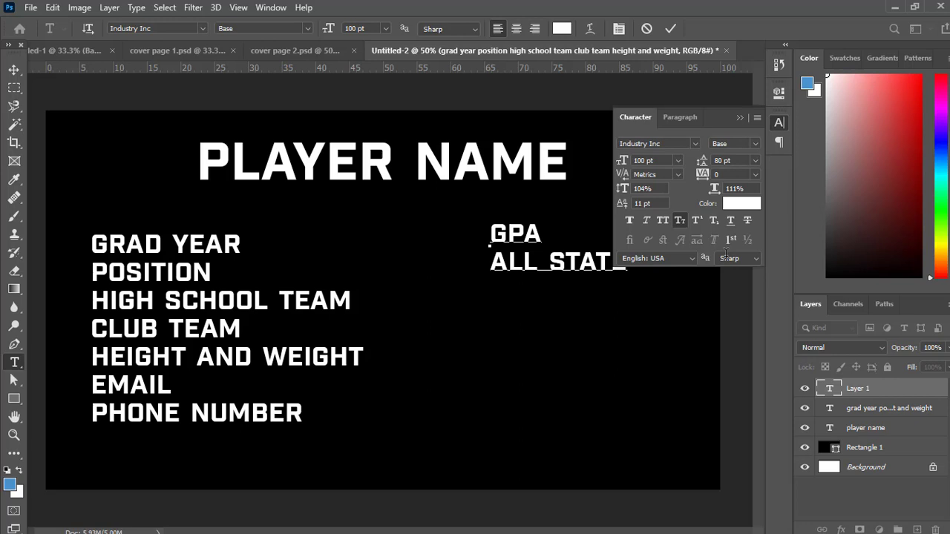
pyautogui.press('Return')
pyautogui.write('ACCOLAR')
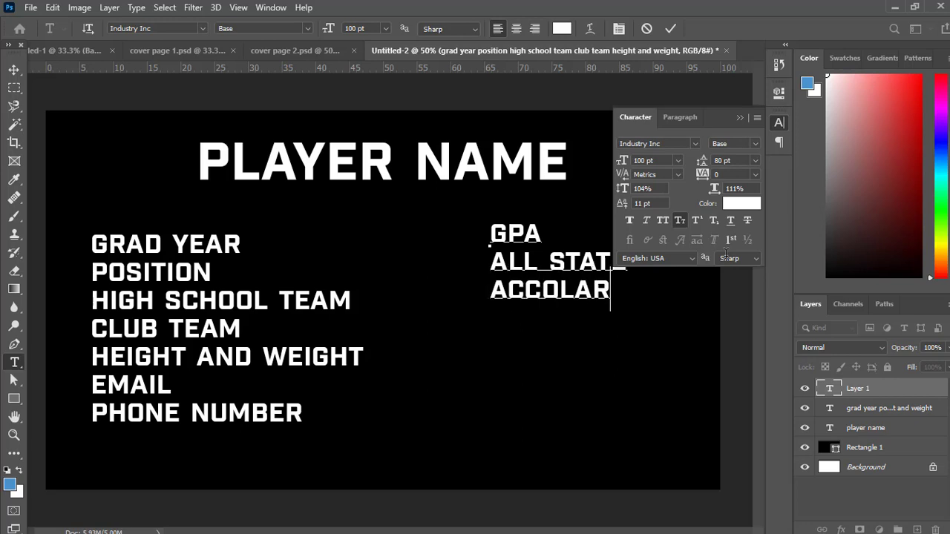
pyautogui.press('BackSpace')
pyautogui.write('DS')
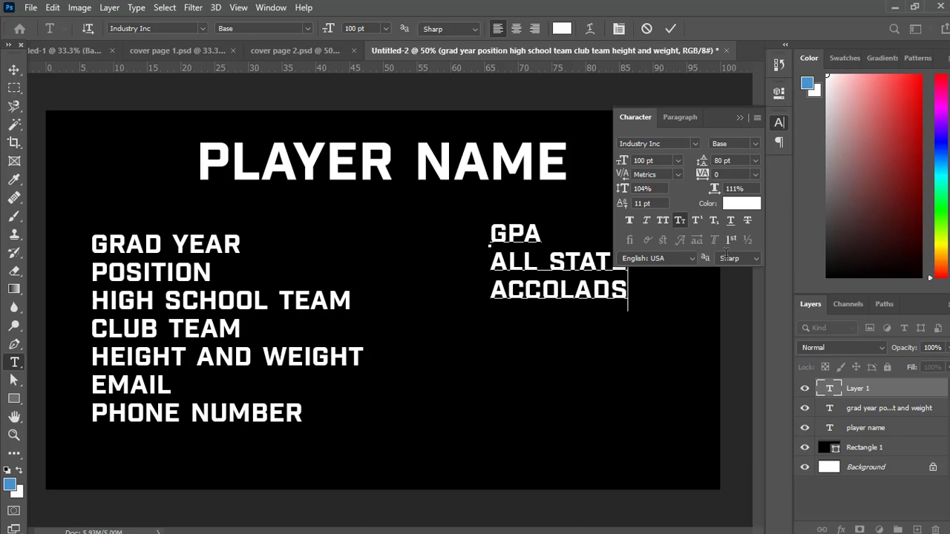
# Add MOST IMPROVED and two ALL STAR lines, then show the reference video
pyautogui.press('Return')
pyautogui.write('MOST ')
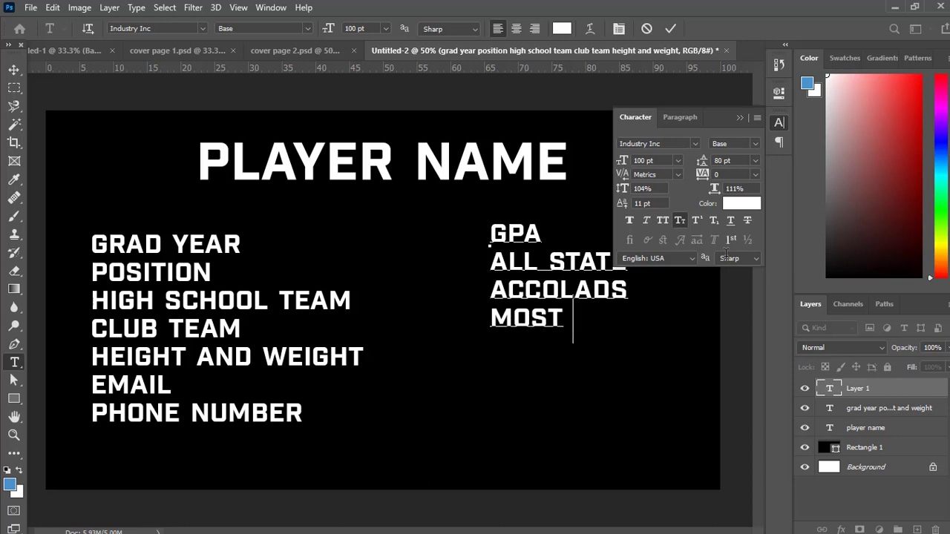
pyautogui.write('IMPROVED')
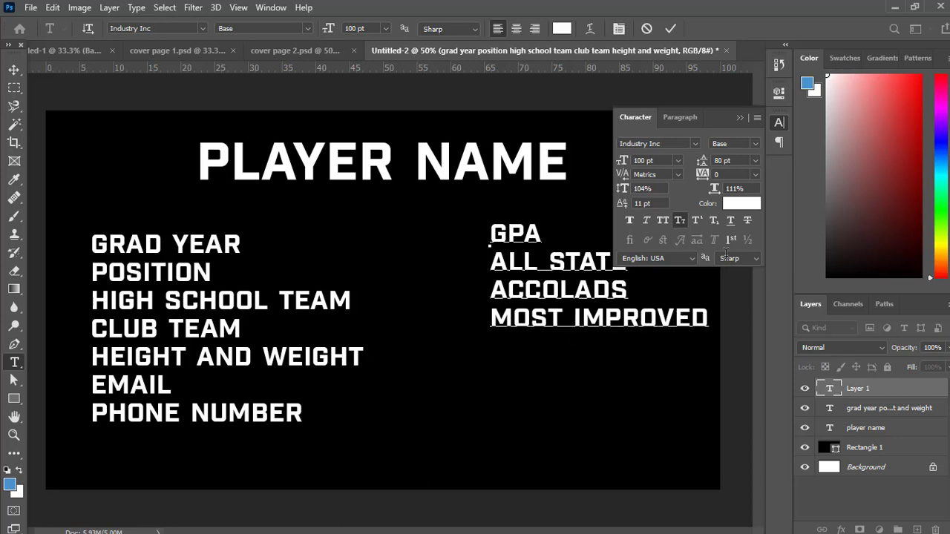
pyautogui.press('Return')
pyautogui.write('ALL STAR')
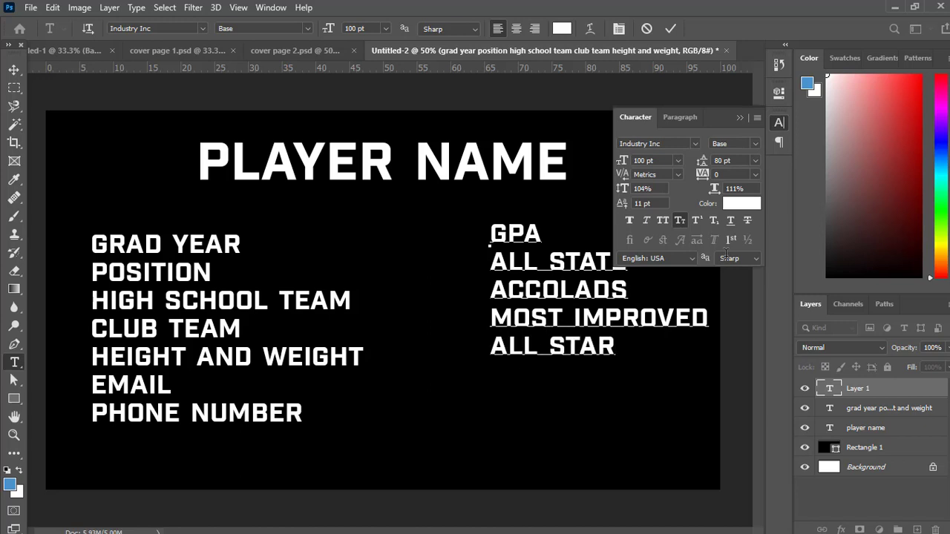
pyautogui.press('Return')
pyautogui.write('ALL S')
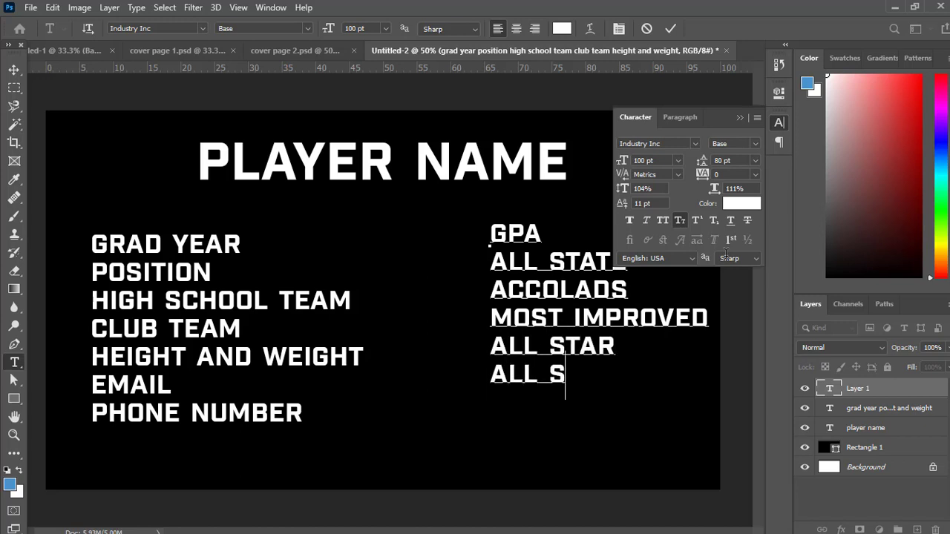
pyautogui.write('TAR')
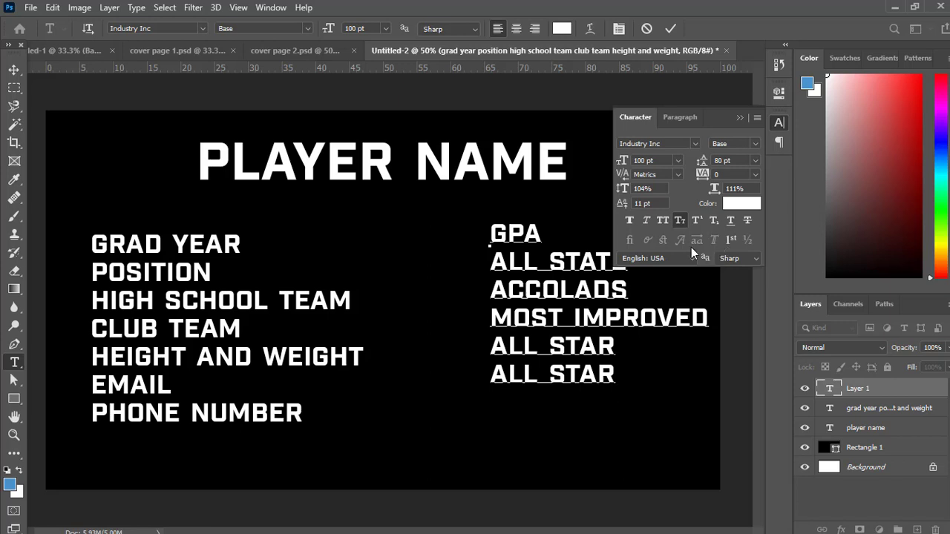
pyautogui.hotkey('alt', 'Tab')
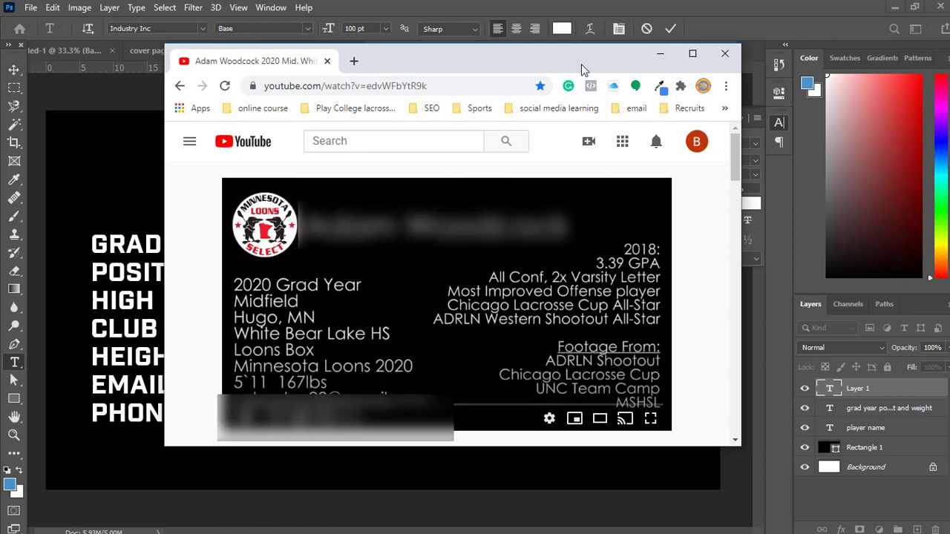
# Close the reference video window to bring the Photoshop slide back
pyautogui.click(660, 53)
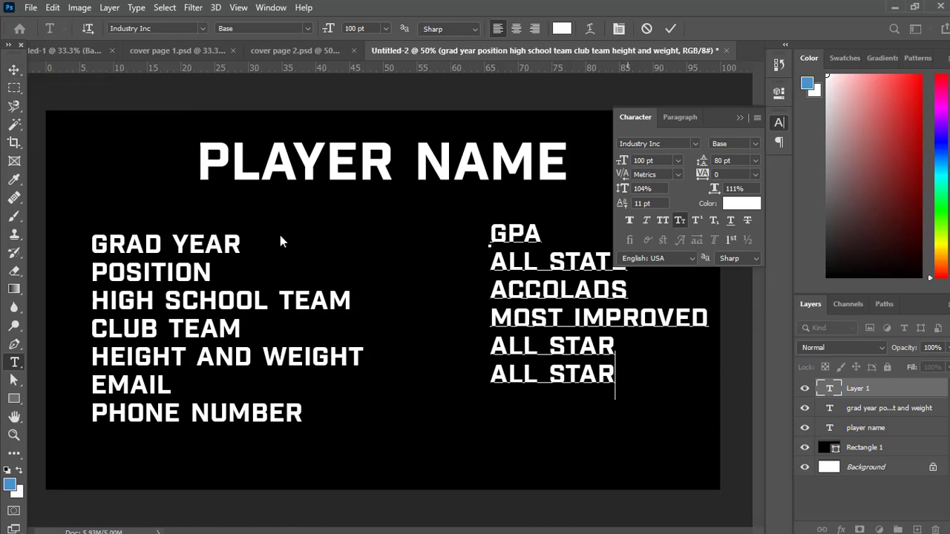
# Right-align the GPA to ALL STAR stats column and shift it slightly left near the slide's right edge
pyautogui.click(14, 70)
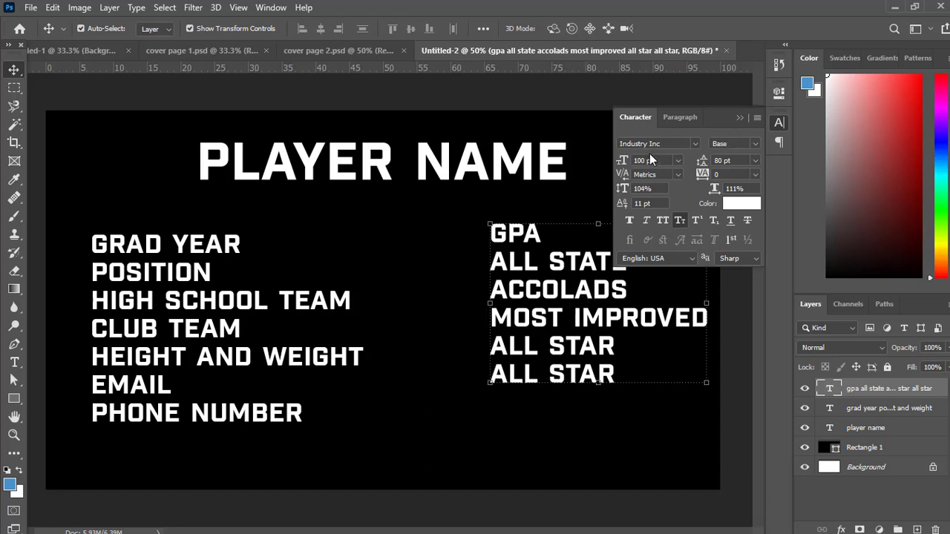
pyautogui.click(687, 118)
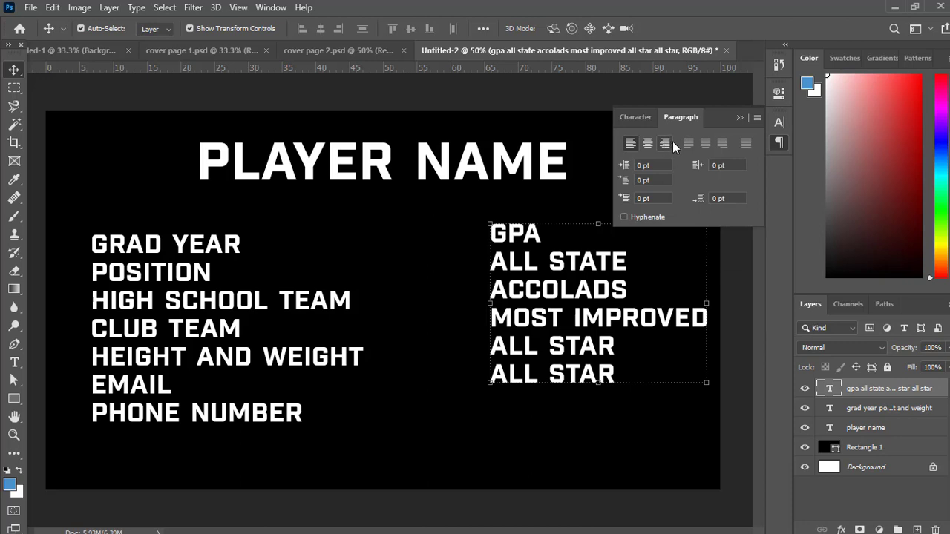
pyautogui.click(665, 143)
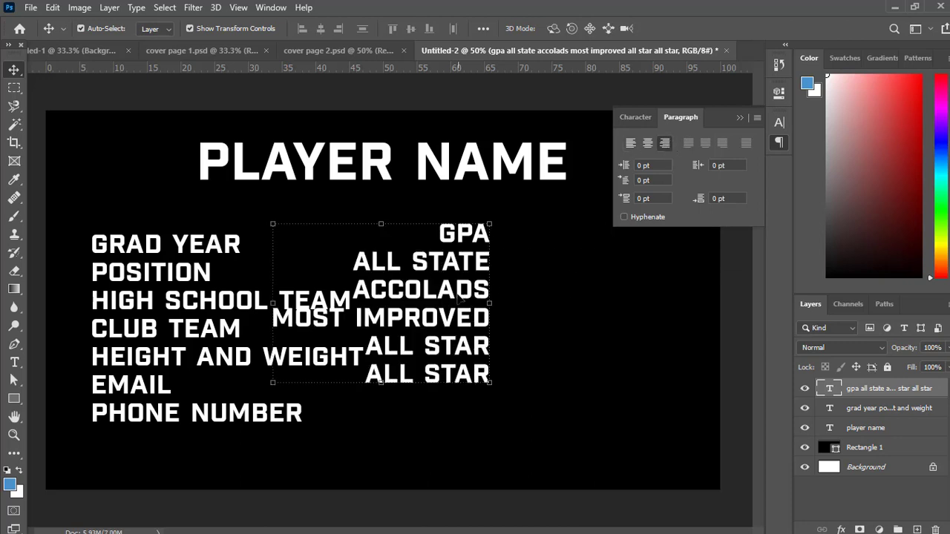
pyautogui.moveTo(477, 295); pyautogui.dragTo(622, 285)
pyautogui.click(740, 118)
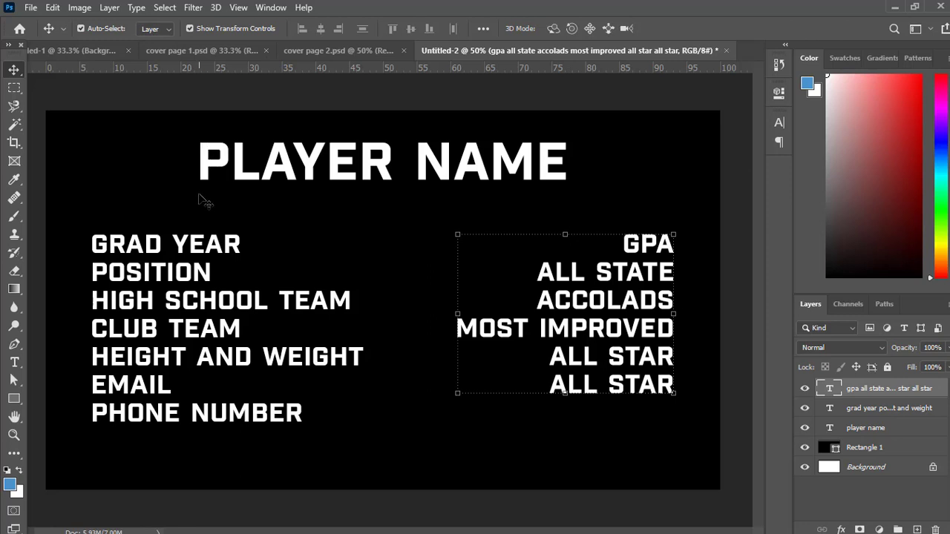
pyautogui.moveTo(632, 286)
pyautogui.mouseDown()
pyautogui.moveTo(607, 288)
pyautogui.moveTo(630, 288)
pyautogui.mouseUp()
pyautogui.click(658, 189)
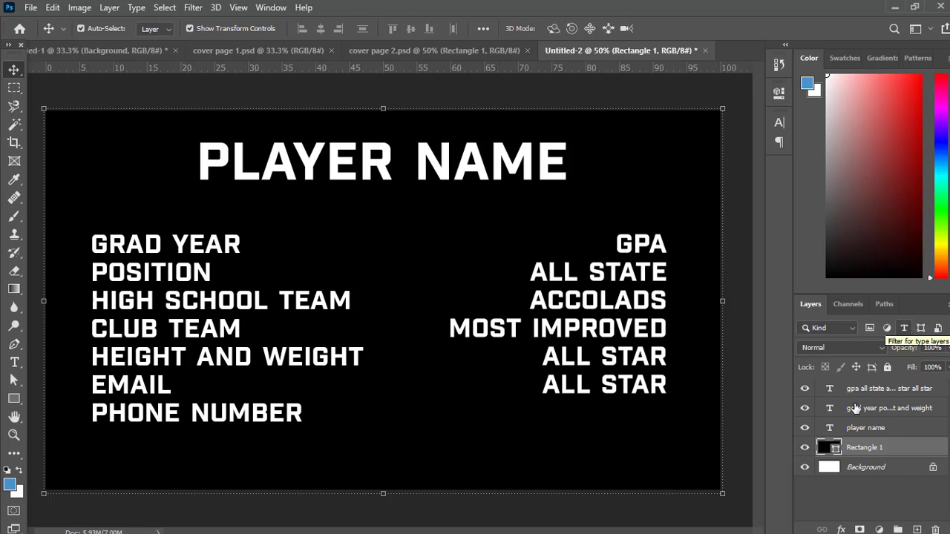
pyautogui.moveTo(533, 525)
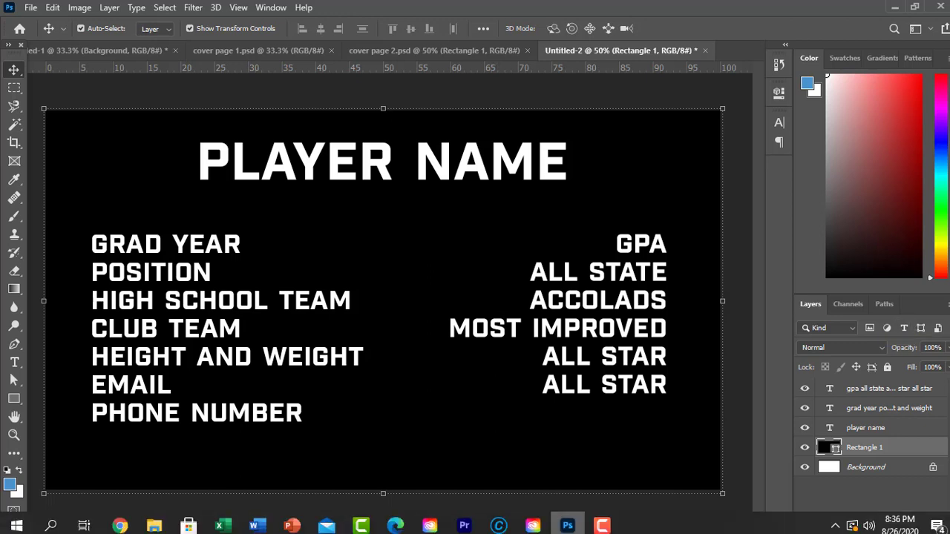
# Open the Downloads > Team KC folder in File Explorer in a narrowed window beside the slide
pyautogui.click(152, 527)
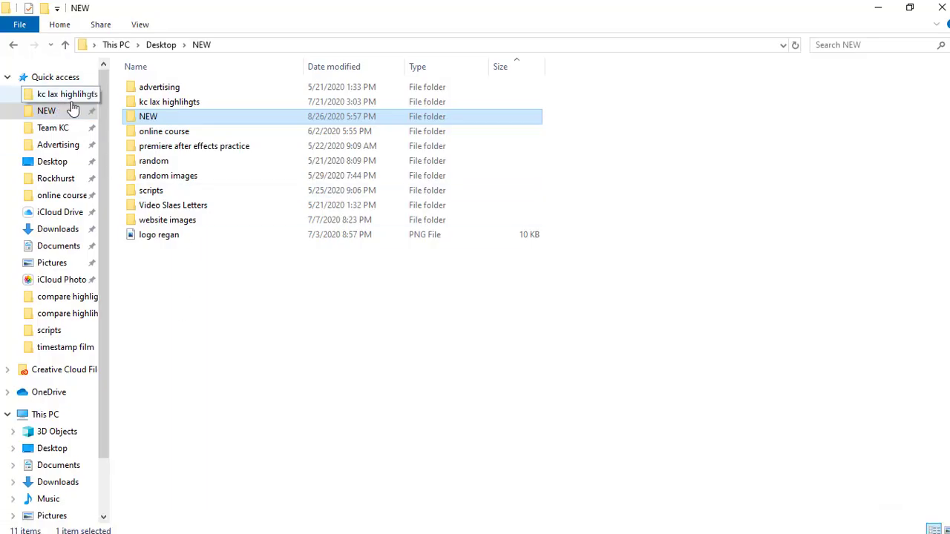
pyautogui.click(168, 223)
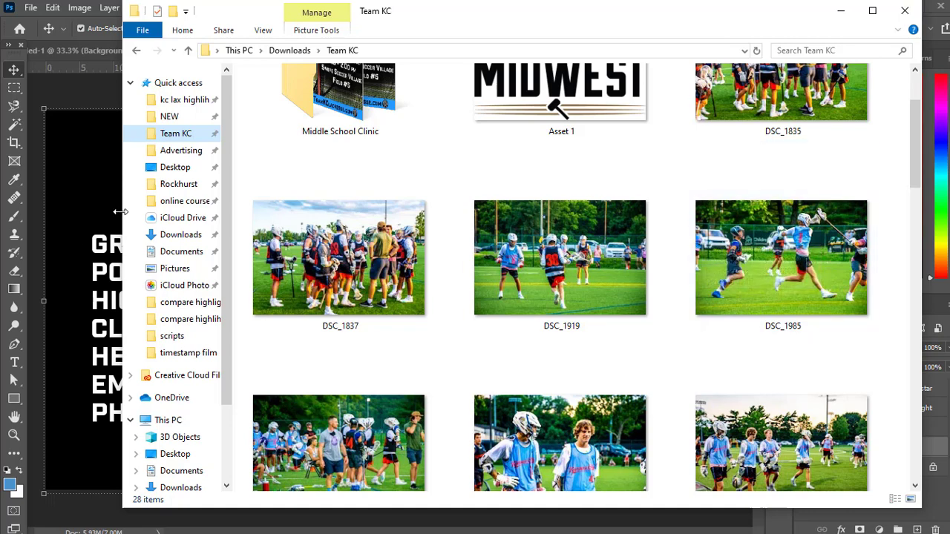
pyautogui.moveTo(120, 211); pyautogui.dragTo(344, 190)
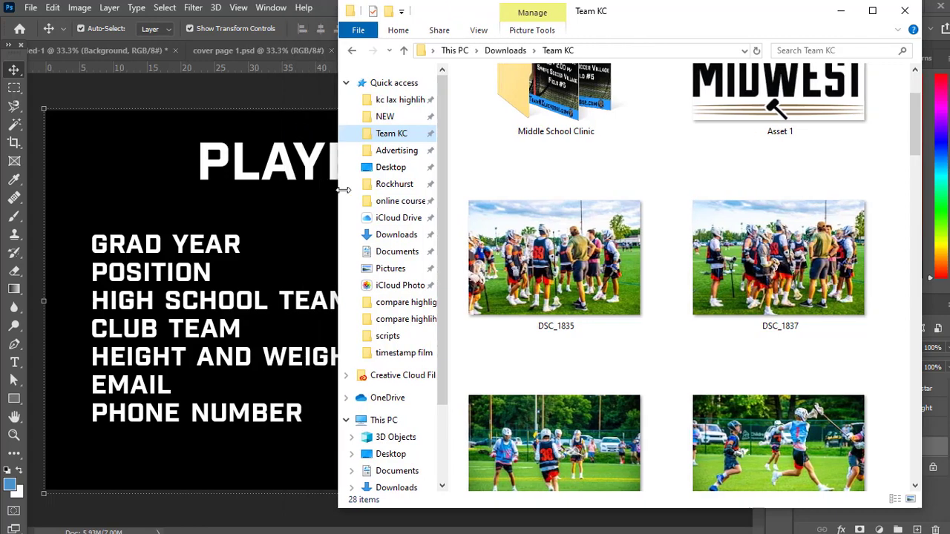
pyautogui.scroll(-5, 718, 191)
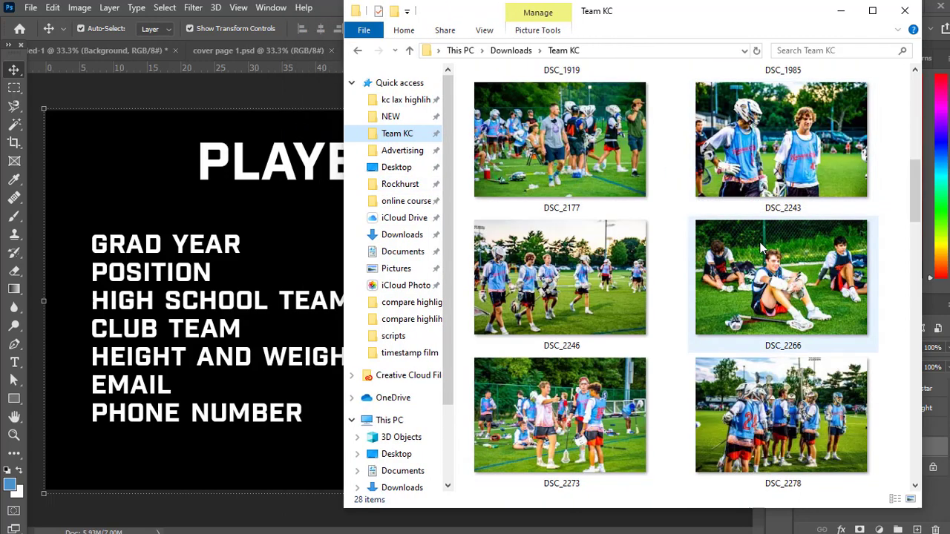
pyautogui.scroll(5, 712, 188)
# Drag the DSC_1985 photo from Team KC onto the Photoshop slide
pyautogui.click(777, 312)
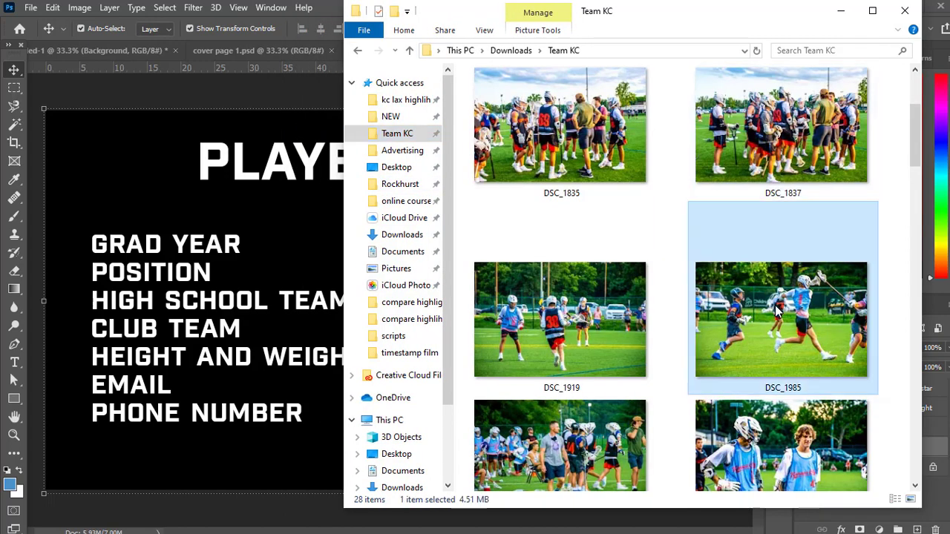
pyautogui.moveTo(793, 308); pyautogui.dragTo(756, 315)
pyautogui.click(251, 256)
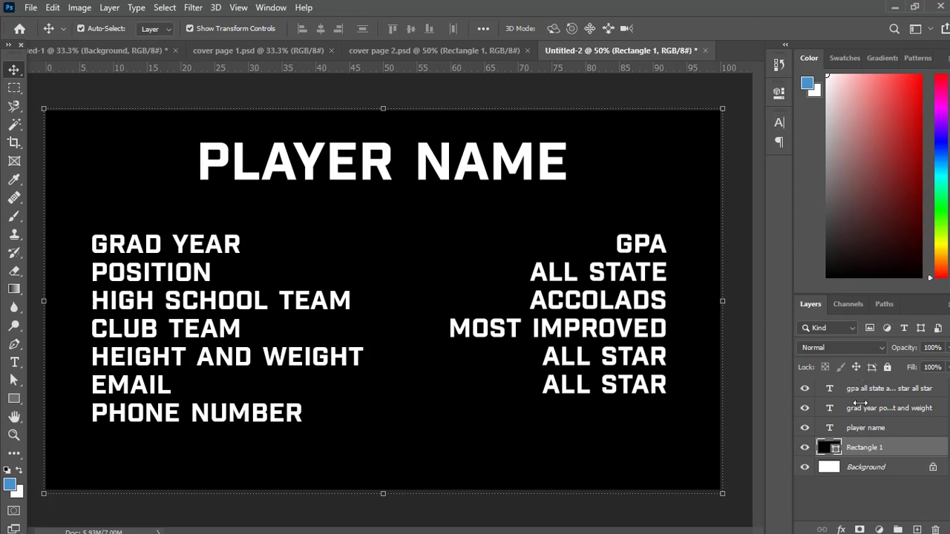
pyautogui.moveTo(568, 526)
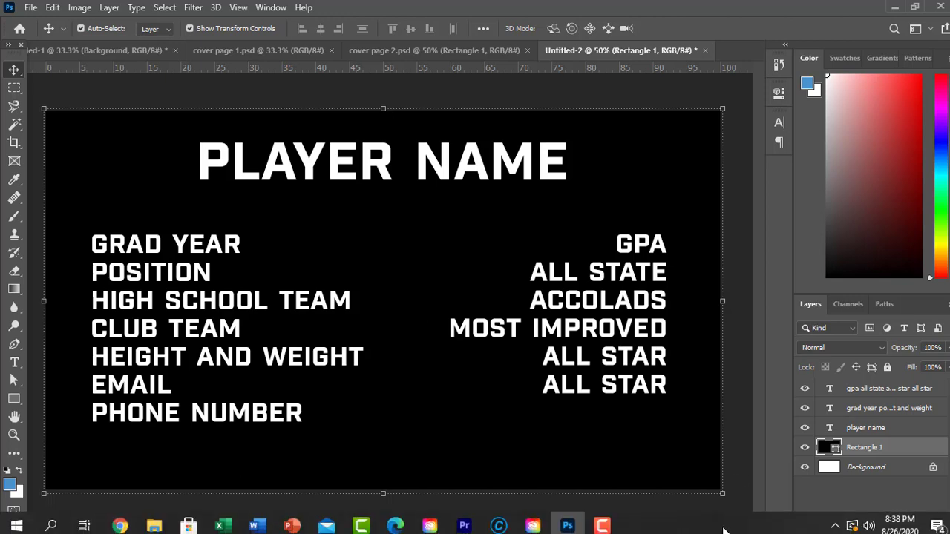
pyautogui.click(154, 526)
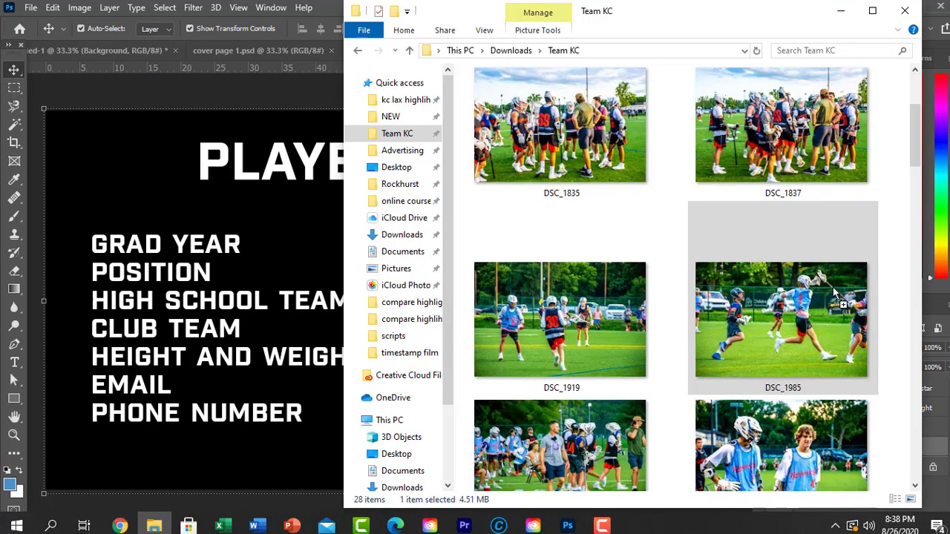
pyautogui.moveTo(823, 310); pyautogui.dragTo(305, 315)
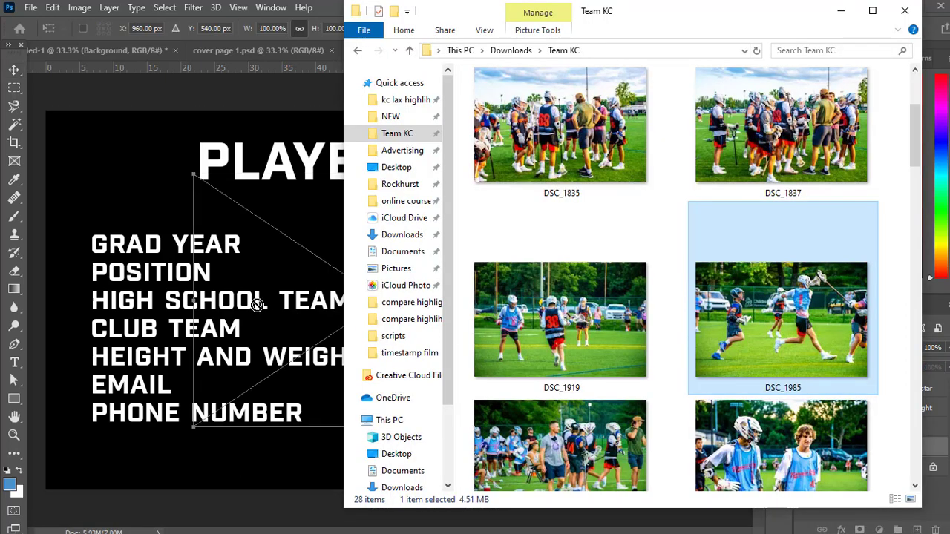
# Place DSC_1985 on the slide, move its layer below Rectangle 1, and hide Rectangle 1
pyautogui.moveTo(772, 294); pyautogui.dragTo(809, 297)
pyautogui.click(841, 10)
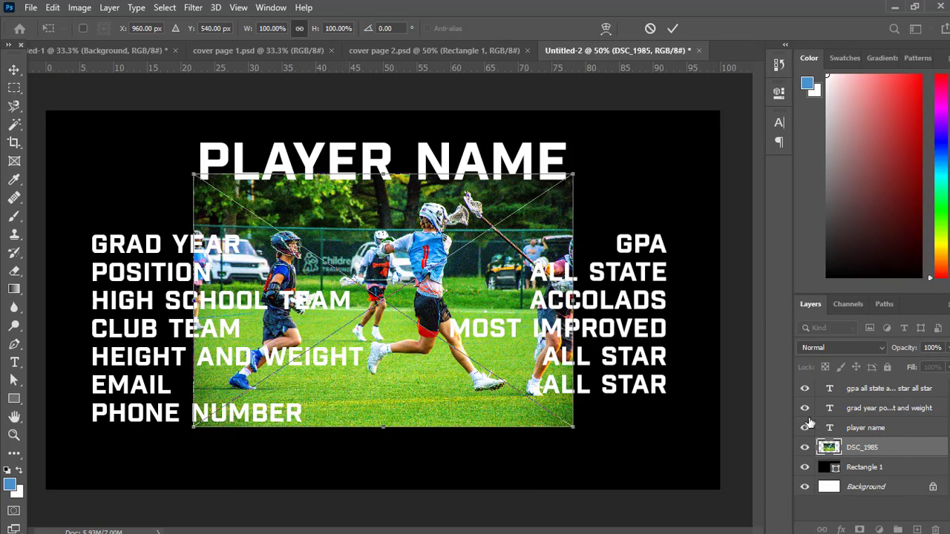
pyautogui.moveTo(863, 452); pyautogui.dragTo(864, 477)
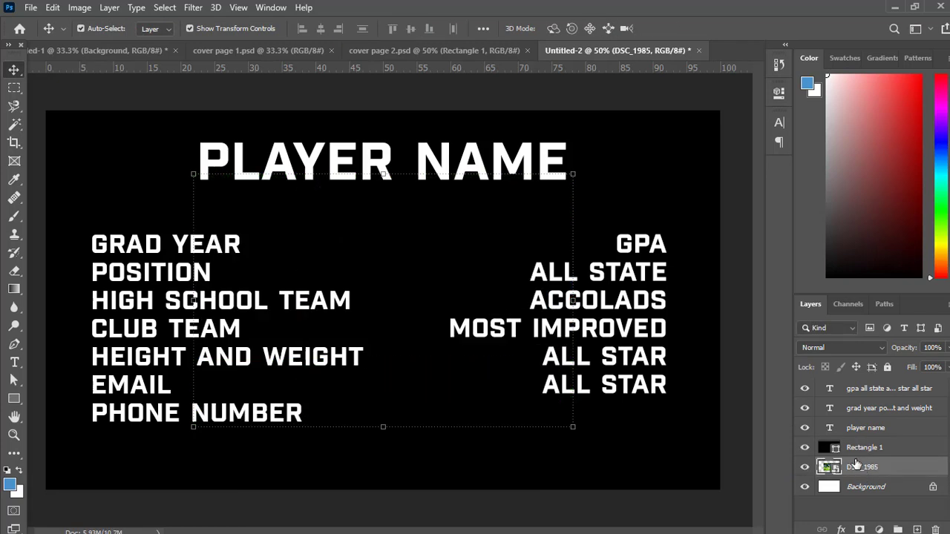
pyautogui.click(804, 448)
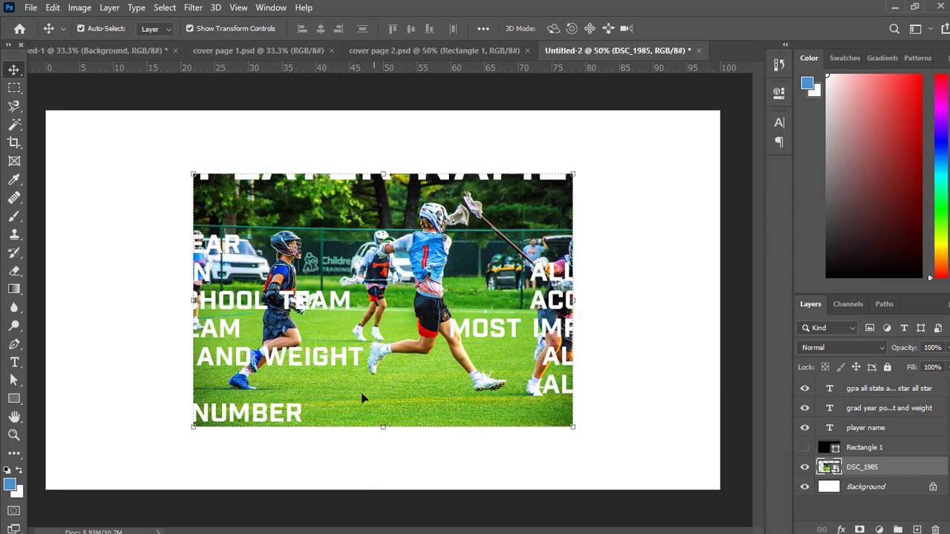
# Scale the DSC_1985 photo to 180.19% so it fills the whole slide
pyautogui.moveTo(192, 301); pyautogui.dragTo(46, 303)
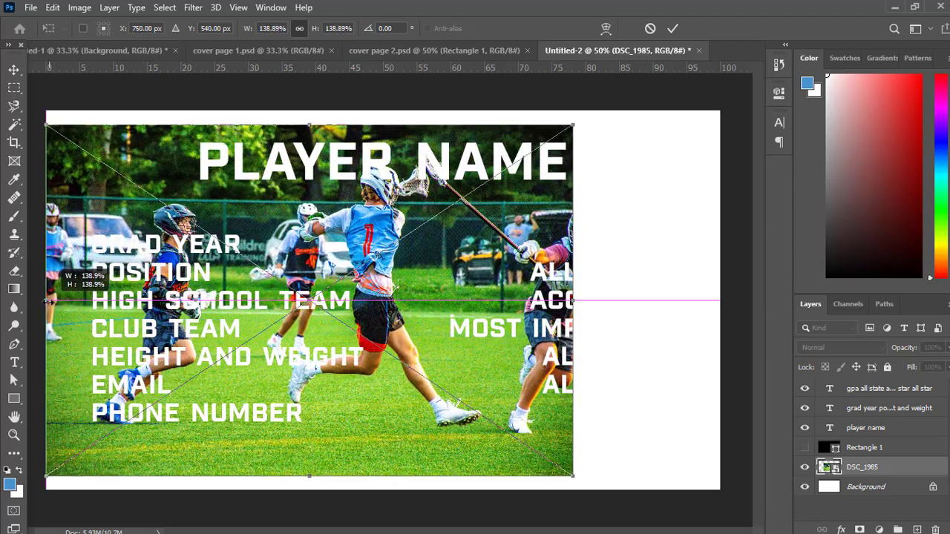
pyautogui.moveTo(573, 303); pyautogui.dragTo(730, 300)
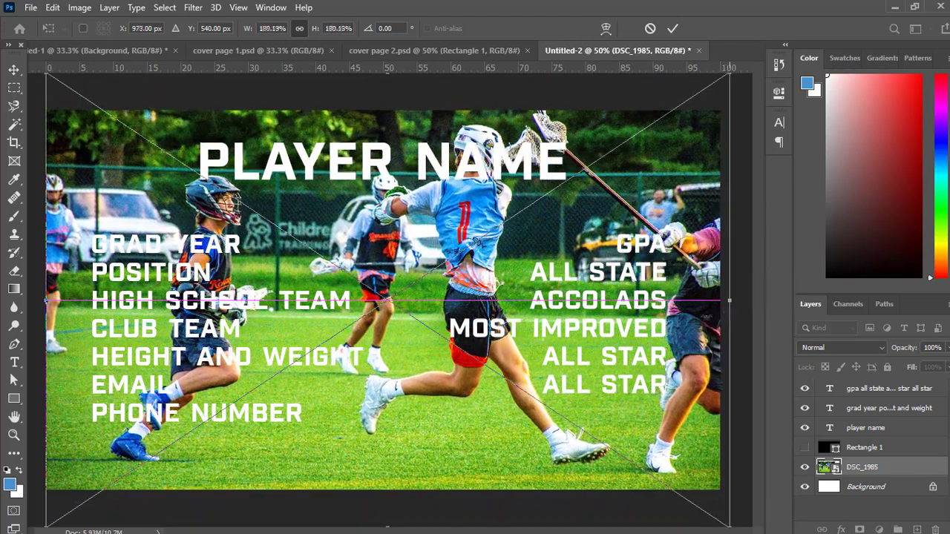
pyautogui.moveTo(456, 235); pyautogui.dragTo(461, 236)
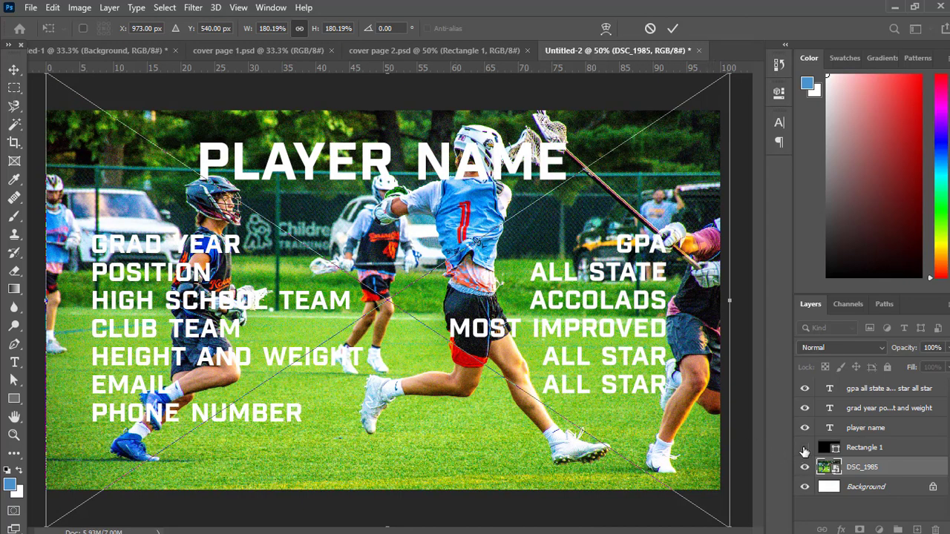
pyautogui.press('Return')
pyautogui.click(850, 448)
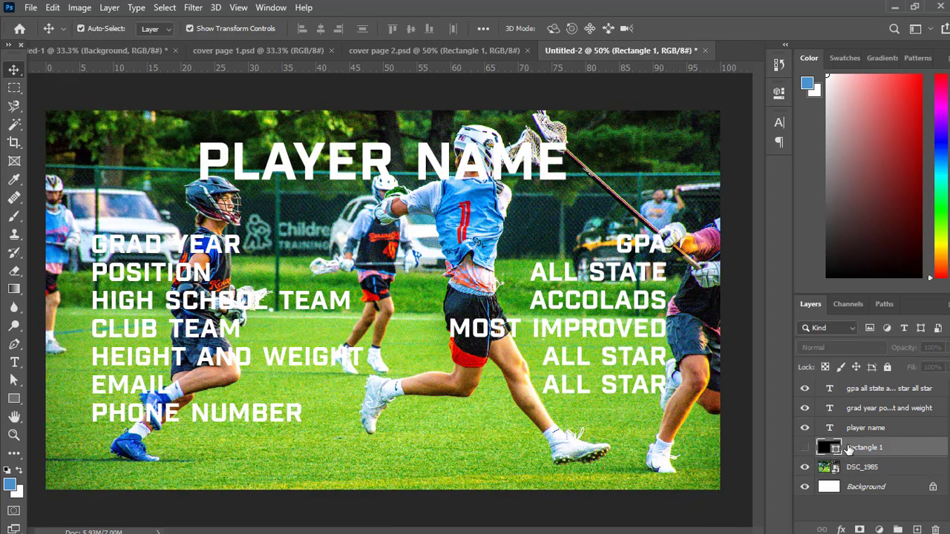
# Make Rectangle 1 visible again and lower its opacity to about 71%
pyautogui.click(804, 449)
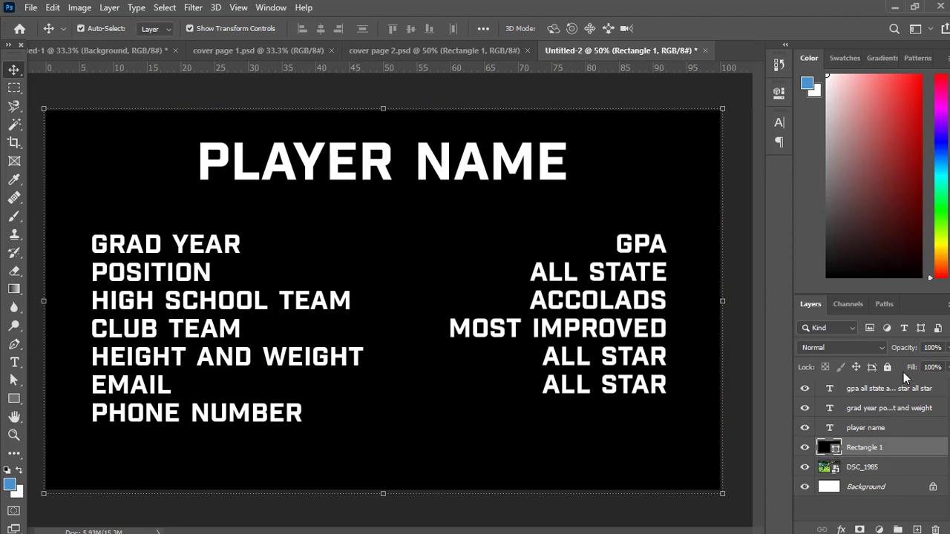
pyautogui.click(948, 348)
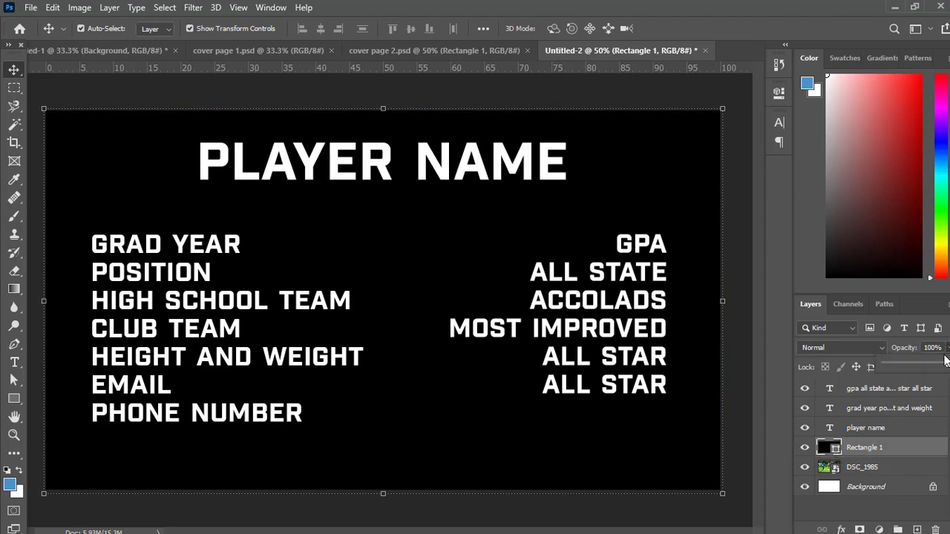
pyautogui.moveTo(944, 368); pyautogui.dragTo(934, 366)
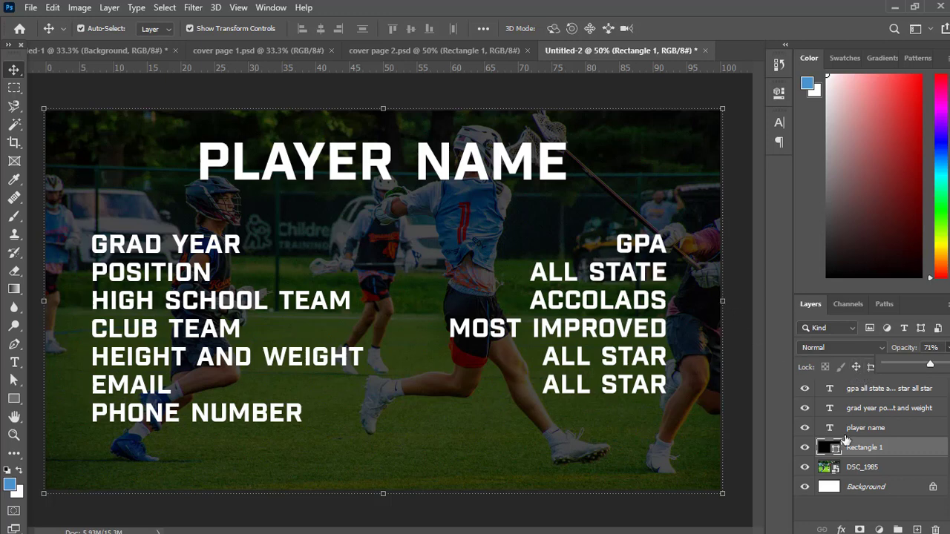
pyautogui.click(865, 467)
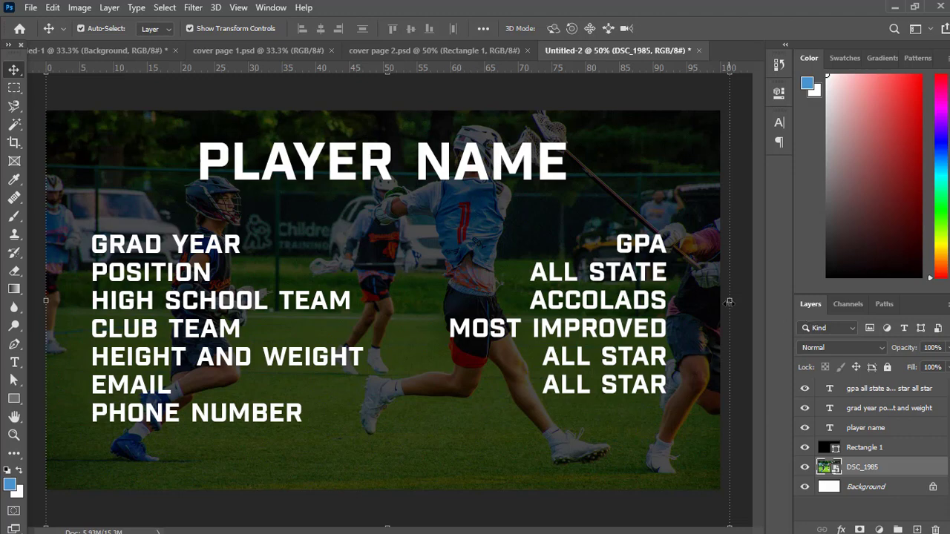
# Enlarge DSC_1985 to 209.26% and position it so the player is centred behind the text
pyautogui.moveTo(730, 302); pyautogui.dragTo(813, 300)
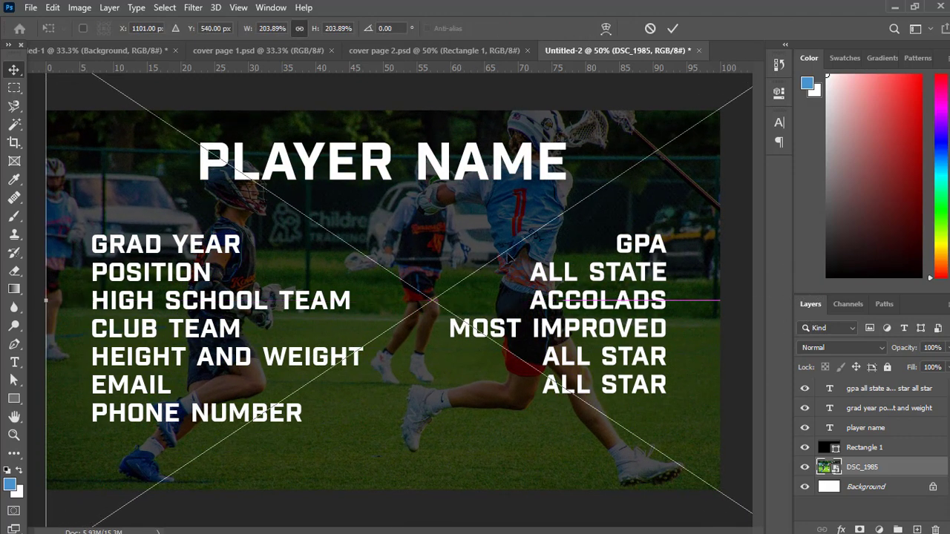
pyautogui.moveTo(513, 249); pyautogui.dragTo(432, 239)
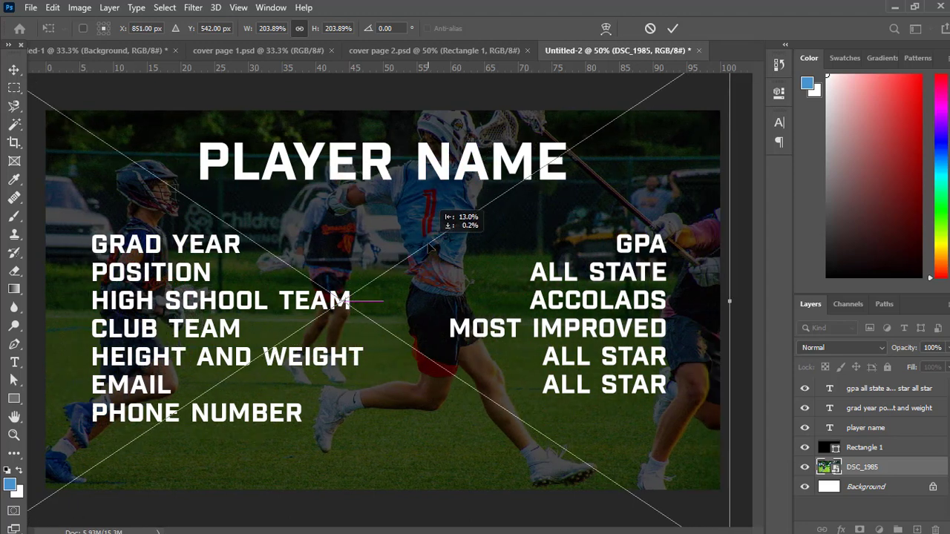
pyautogui.hotkey('ctrl', 'z')
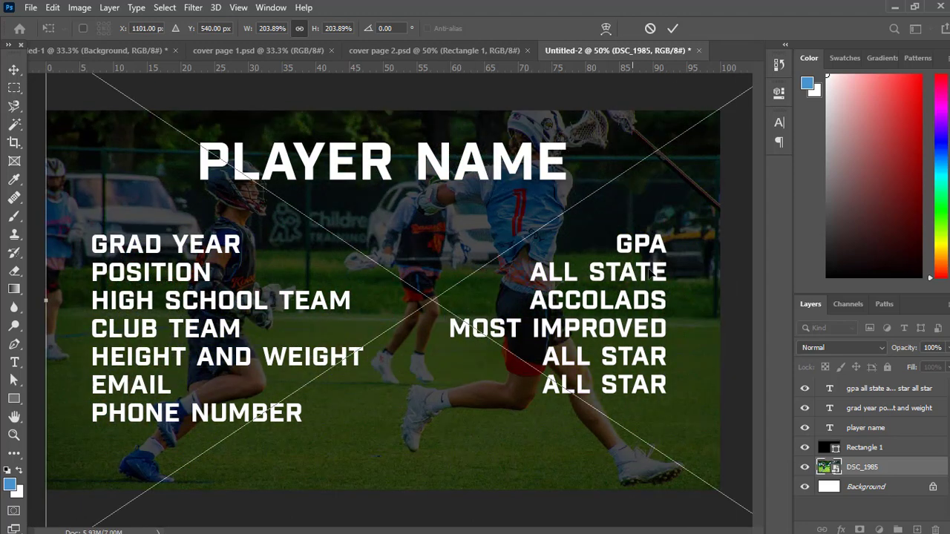
pyautogui.moveTo(497, 209); pyautogui.dragTo(395, 263)
pyautogui.hotkey('ctrl', 'z')
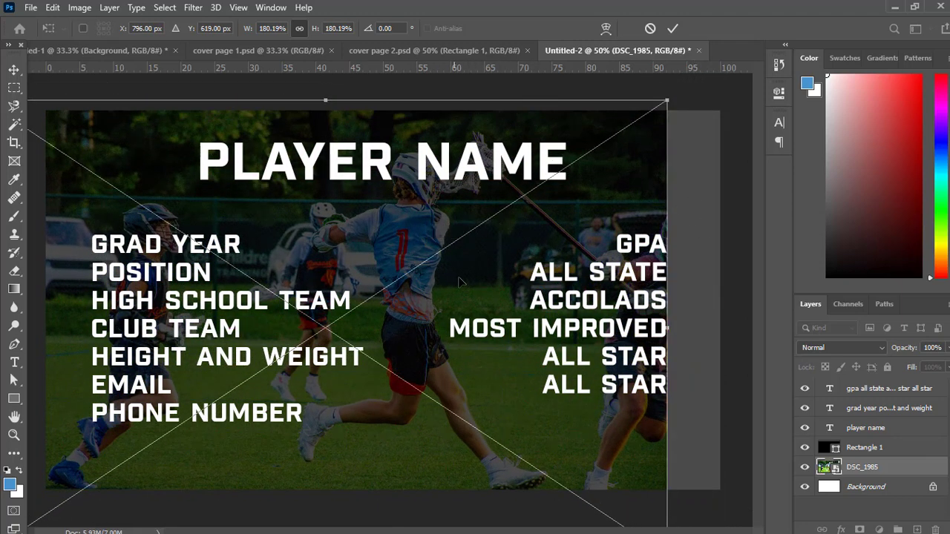
pyautogui.moveTo(669, 327); pyautogui.dragTo(742, 326)
pyautogui.moveTo(504, 275); pyautogui.dragTo(467, 290)
pyautogui.moveTo(433, 242); pyautogui.dragTo(480, 250)
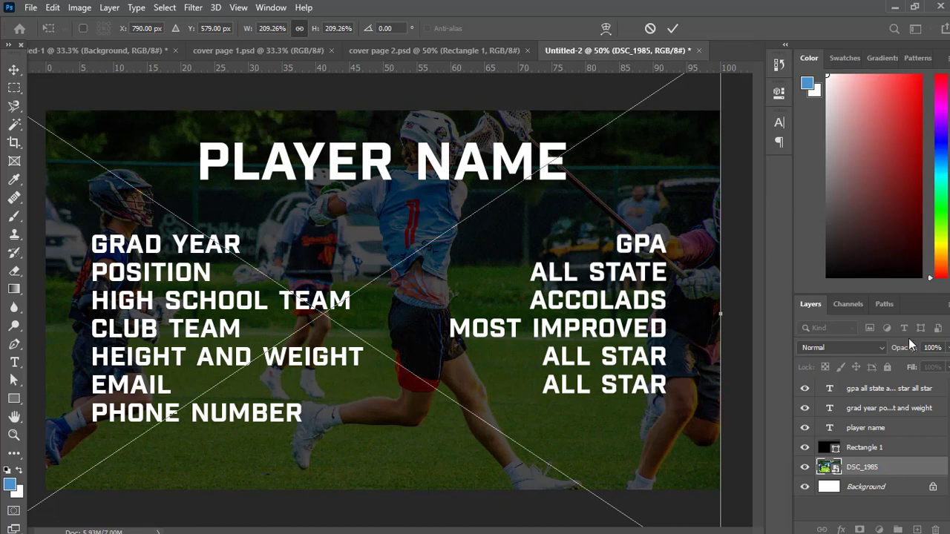
pyautogui.press('Return')
pyautogui.click(901, 444)
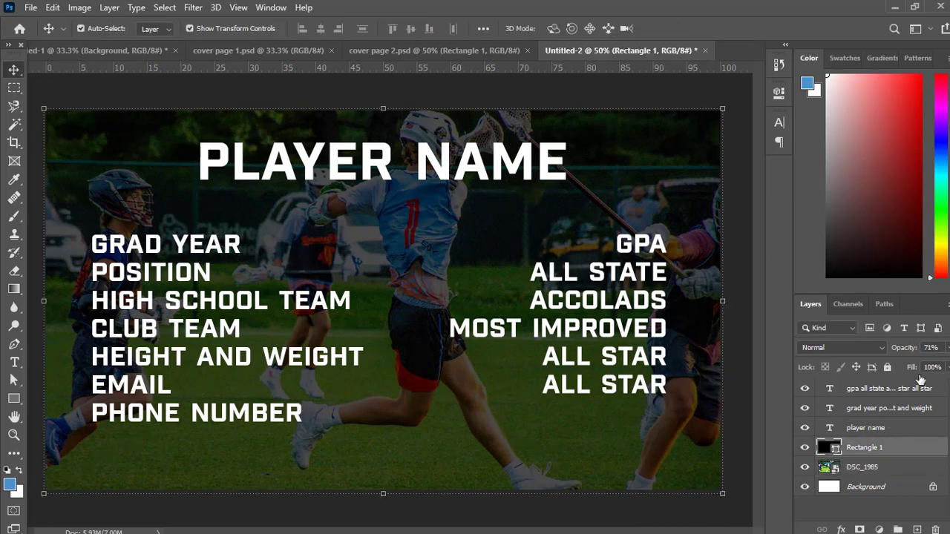
# Scrub Rectangle 1's opacity from 0% up to 64% to darken the photo behind the text
pyautogui.click(905, 349)
pyautogui.press('Return')
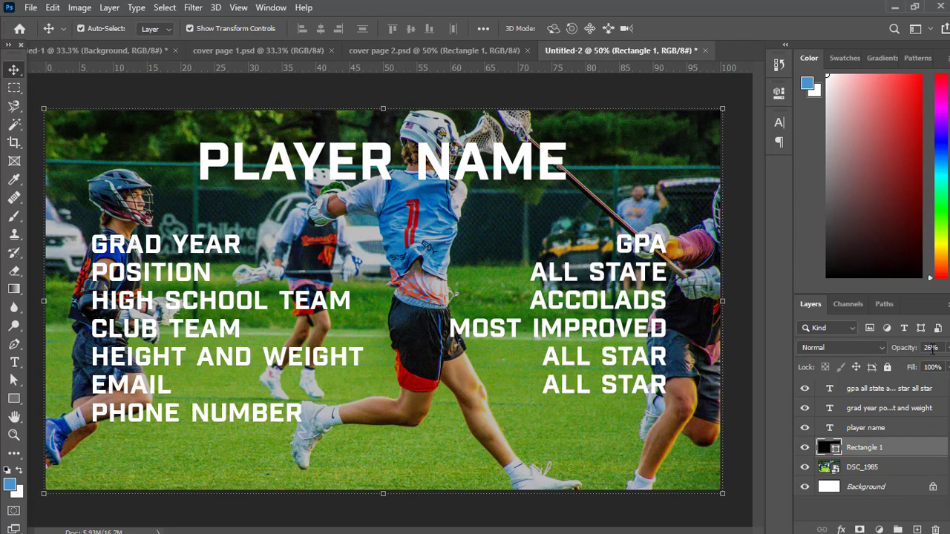
pyautogui.moveTo(919, 349); pyautogui.dragTo(835, 353)
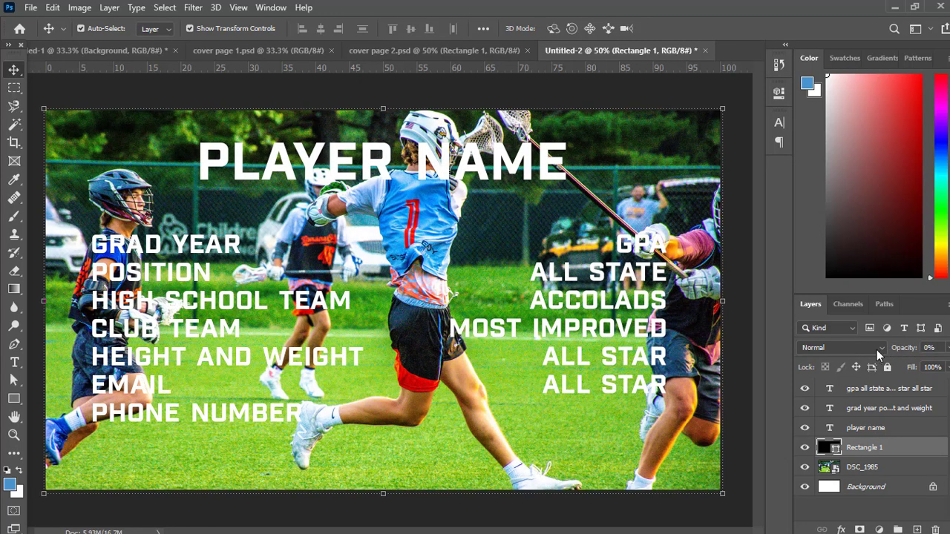
pyautogui.moveTo(904, 349)
pyautogui.mouseDown()
pyautogui.moveTo(928, 349)
pyautogui.moveTo(918, 349)
pyautogui.mouseUp()
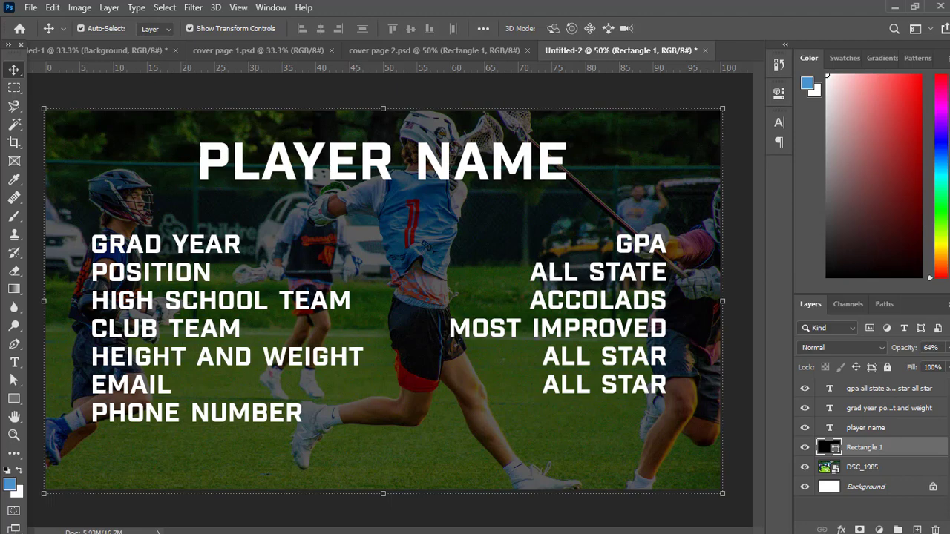
pyautogui.hotkey('alt', 'Tab')
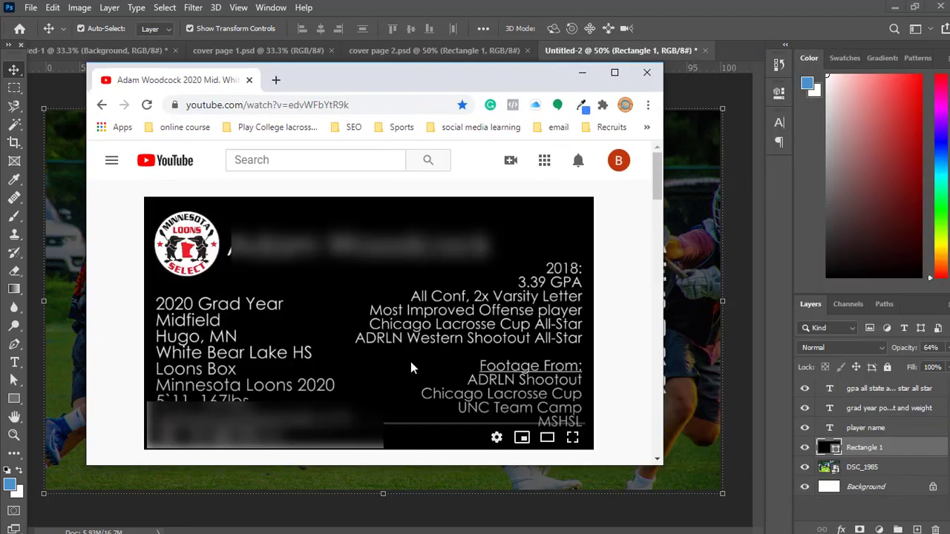
pyautogui.click(421, 325)
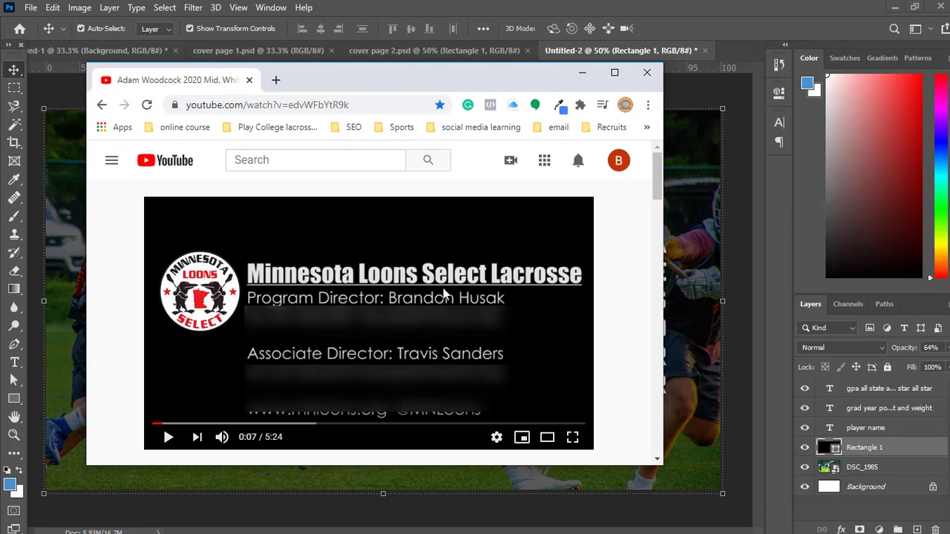
pyautogui.moveTo(419, 77); pyautogui.dragTo(949, 89)
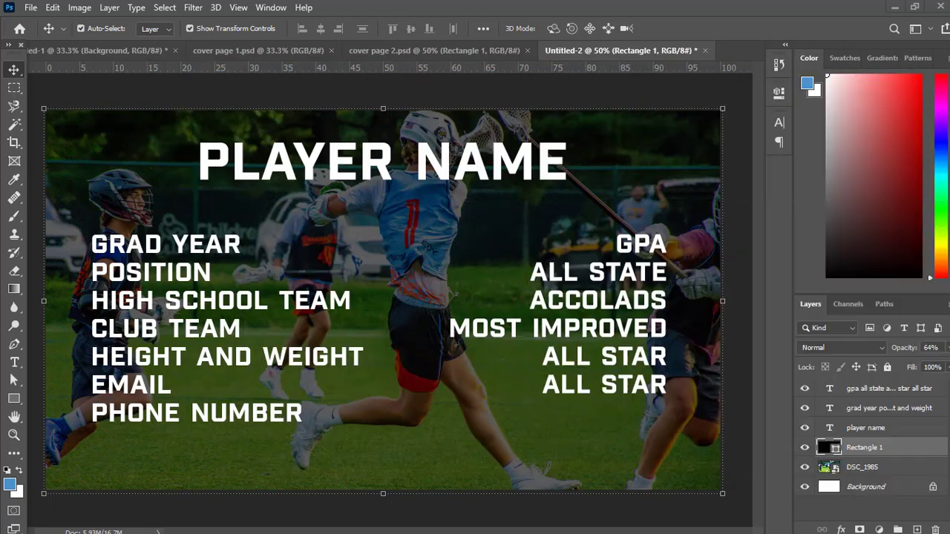
# Create a new 1920 x 1080 pixel document from File > New
pyautogui.click(31, 7)
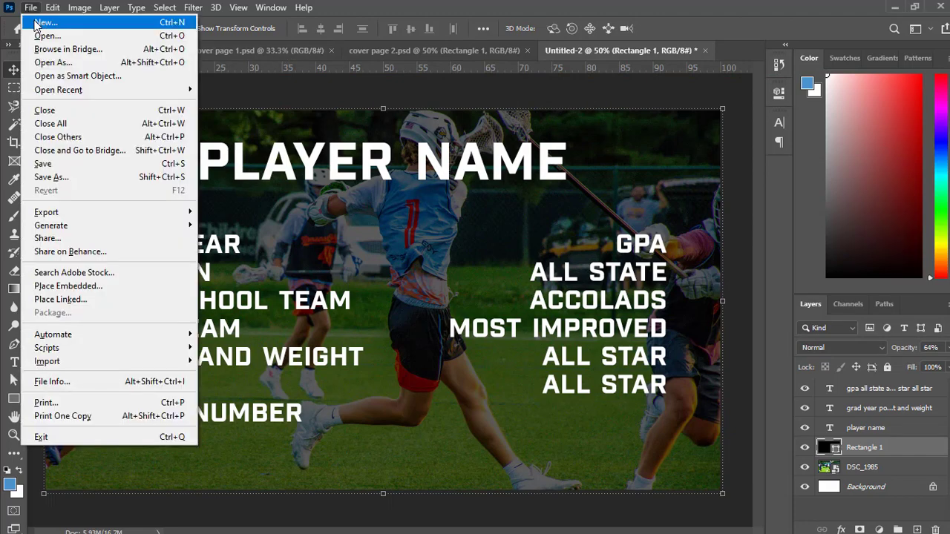
pyautogui.click(47, 33)
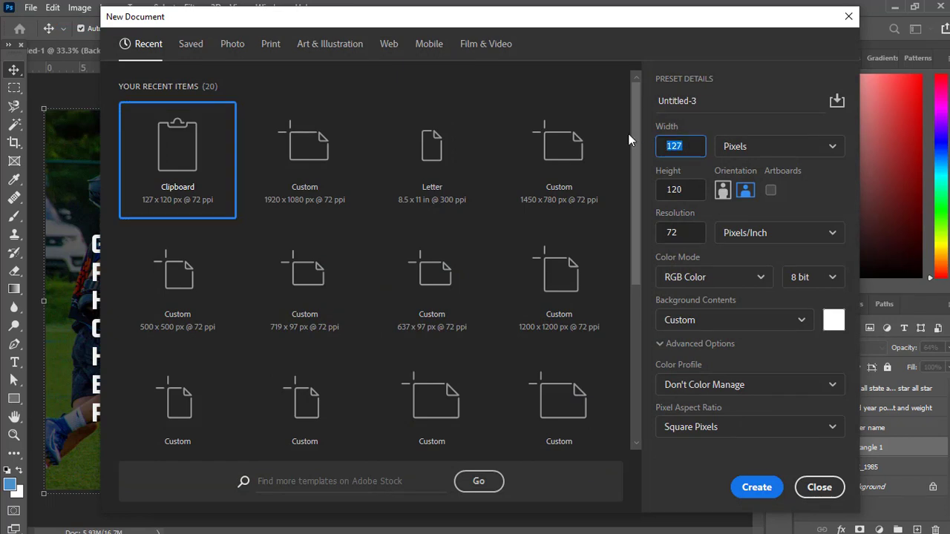
pyautogui.write('1920')
pyautogui.press('Tab')
pyautogui.write('1080')
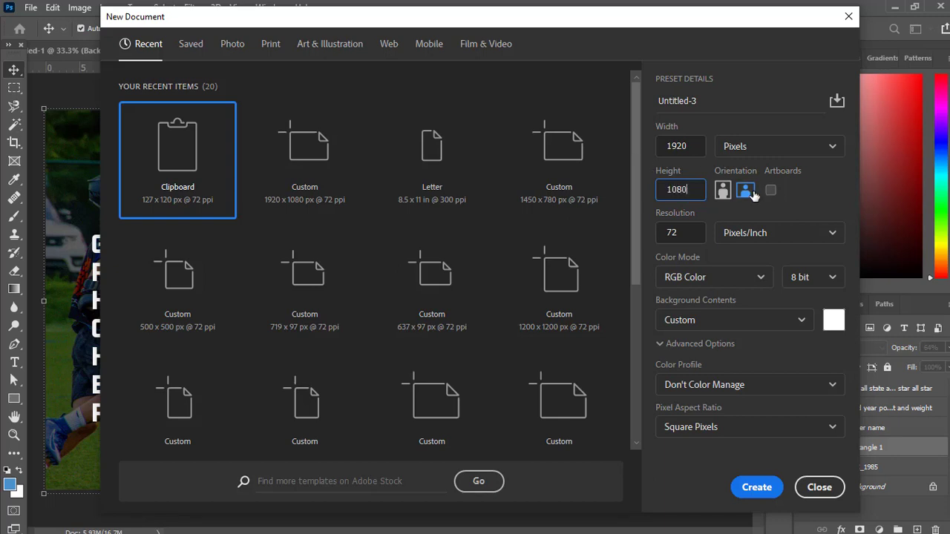
pyautogui.click(756, 487)
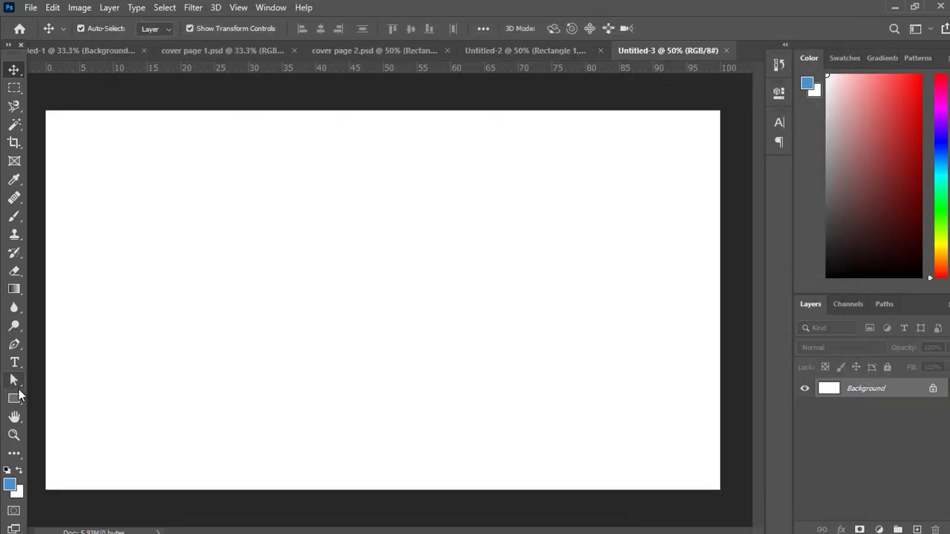
# Draw a black rectangle spanning the entire new canvas
pyautogui.click(13, 400)
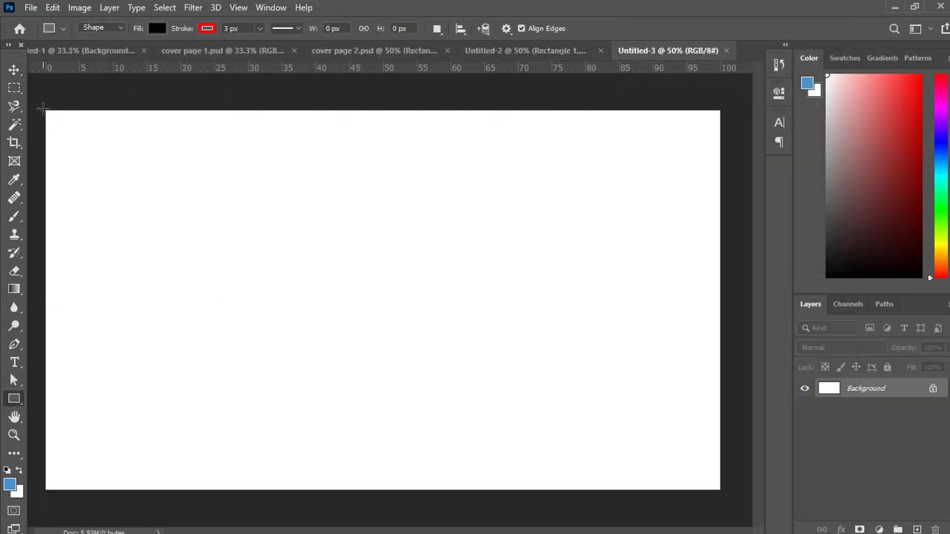
pyautogui.moveTo(44, 109); pyautogui.dragTo(722, 490)
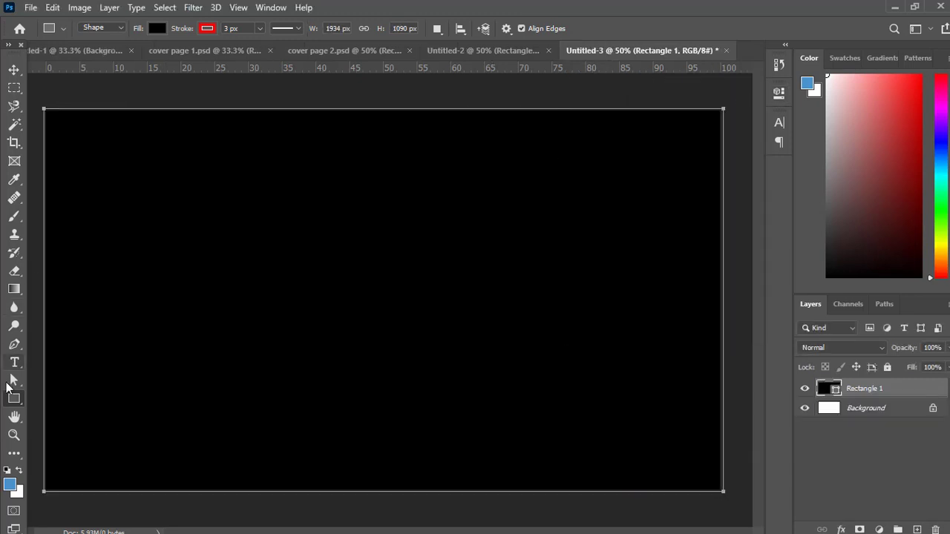
pyautogui.click(15, 363)
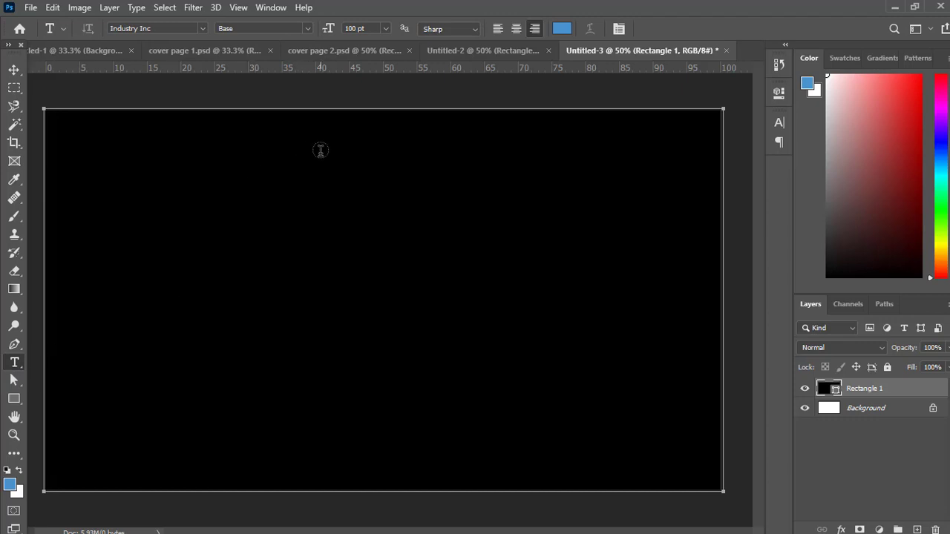
# Type the lines CLUB COACHES NAME and CLUB COACHES PHONE NUMBER near the top of the slide
pyautogui.click(869, 450)
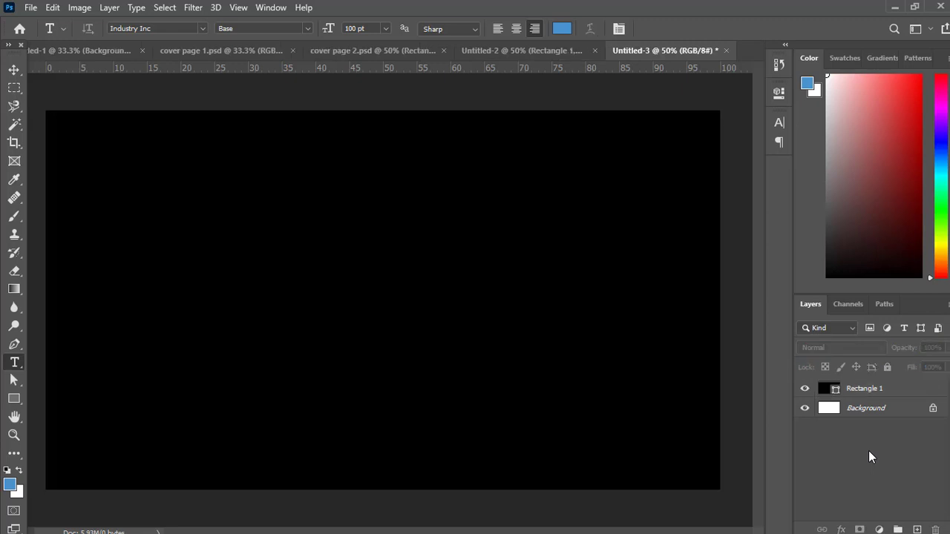
pyautogui.click(319, 153)
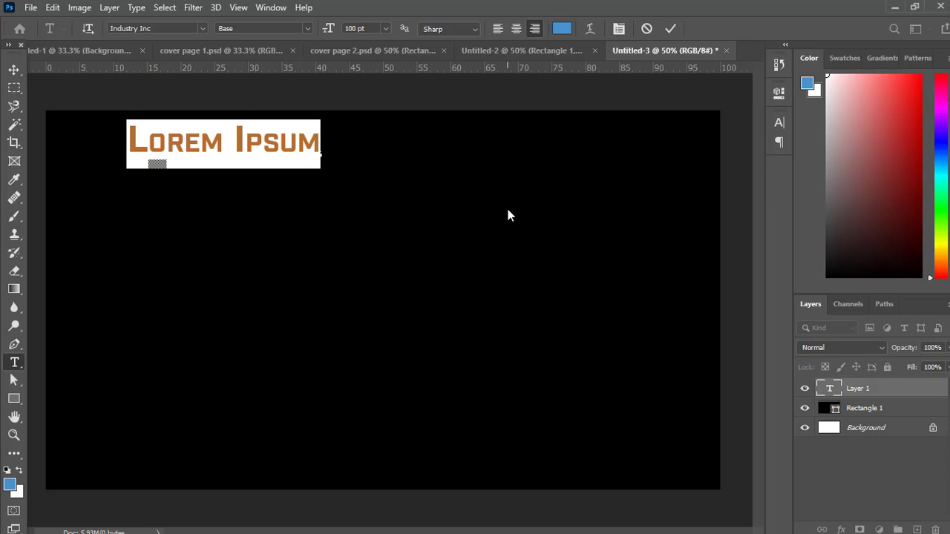
pyautogui.write('CLUB COACHES')
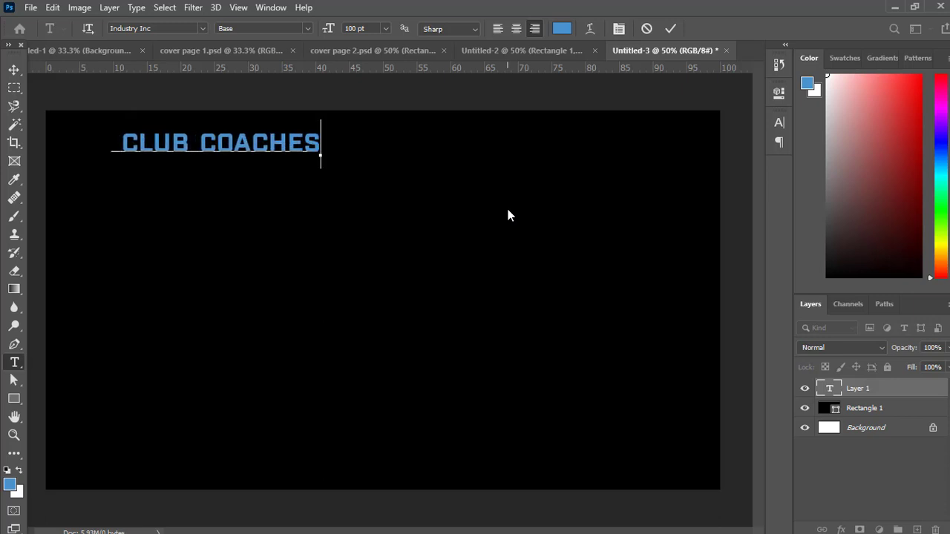
pyautogui.write(' NAME')
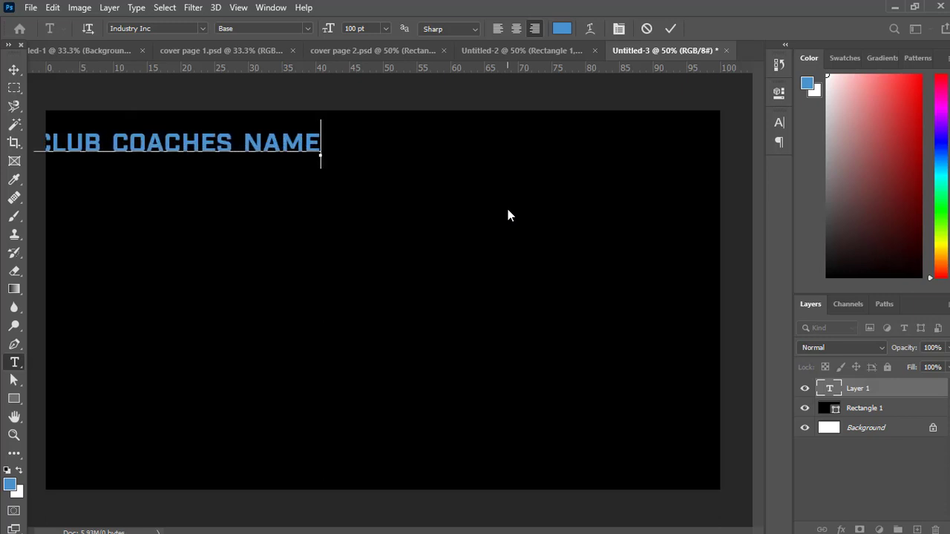
pyautogui.press('Return')
pyautogui.press('Return')
pyautogui.write('CLUNB')
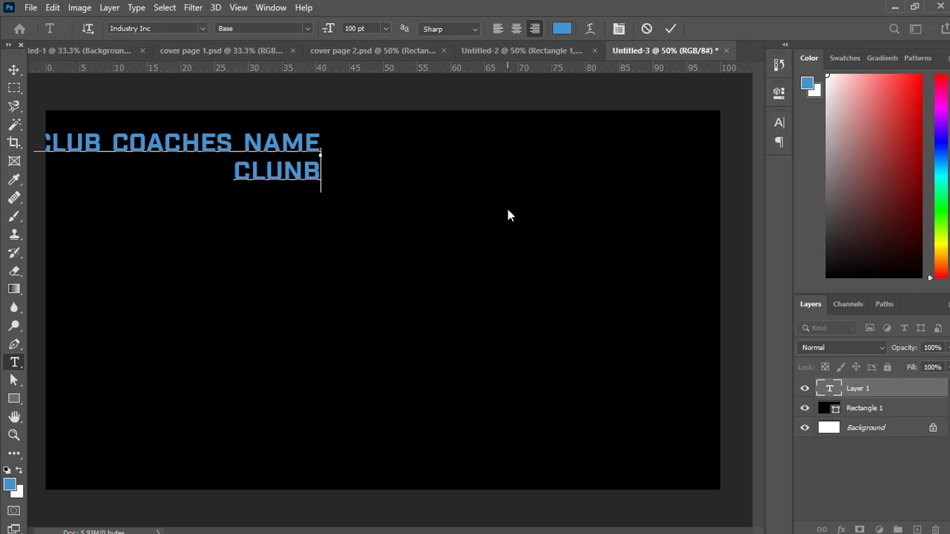
pyautogui.press('BackSpace')
pyautogui.press('BackSpace')
pyautogui.write('B COAC')
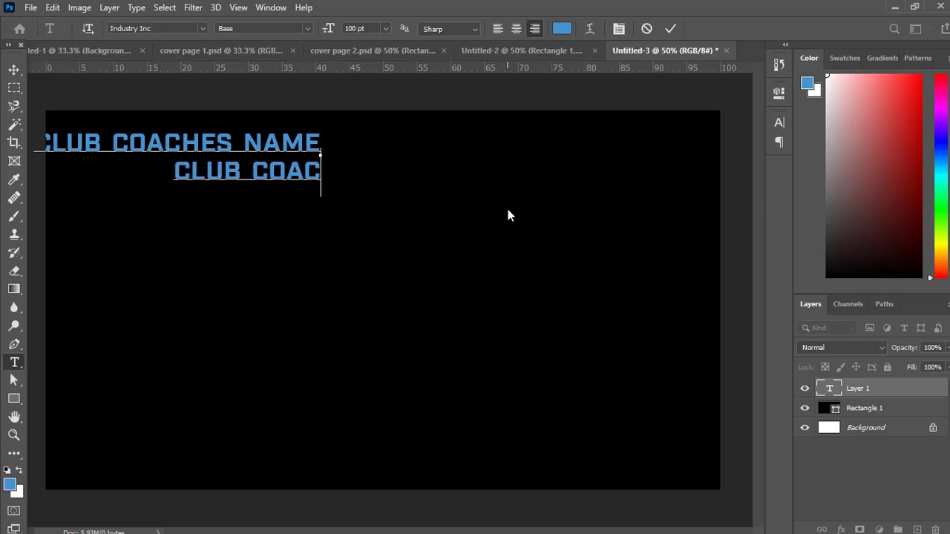
pyautogui.write('HES PHONE NU')
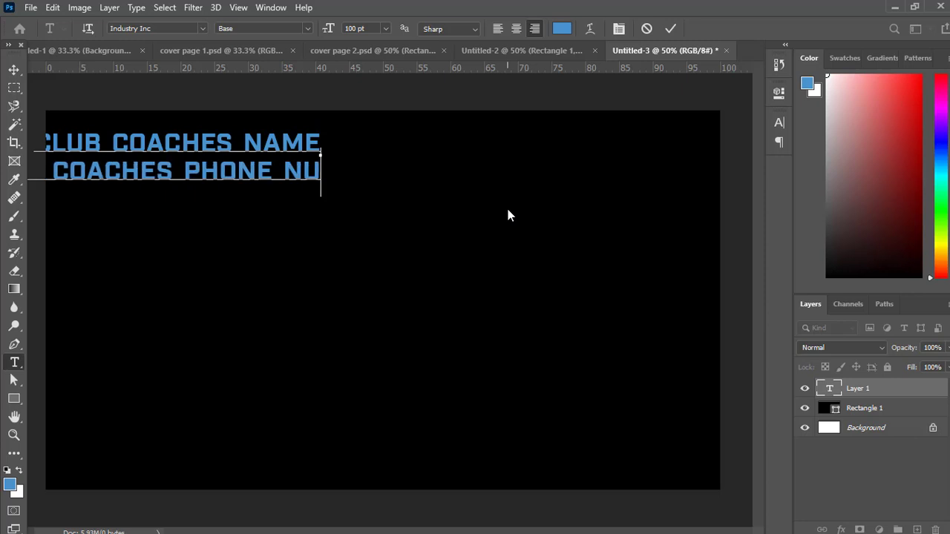
pyautogui.write('MBER')
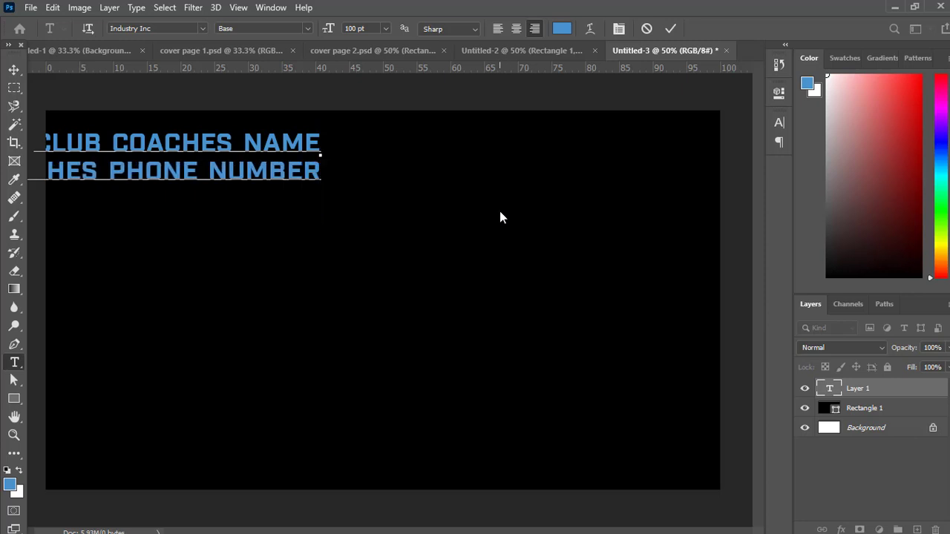
# Add a third line, CLUB COACHES EMAIL, and move the text block toward the canvas centre
pyautogui.press('Return')
pyautogui.write('CO')
pyautogui.press('BackSpace')
pyautogui.write('LUB ')
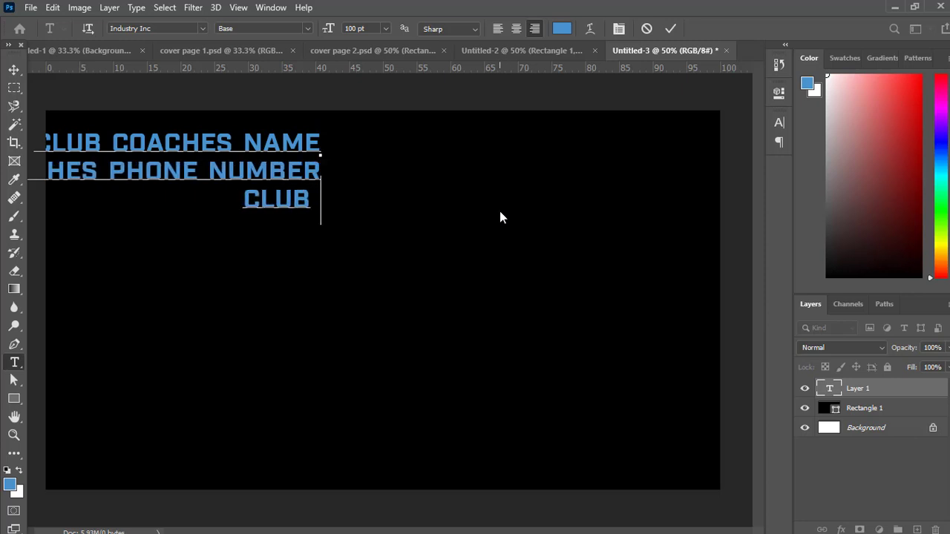
pyautogui.write('COACHES EMAIL')
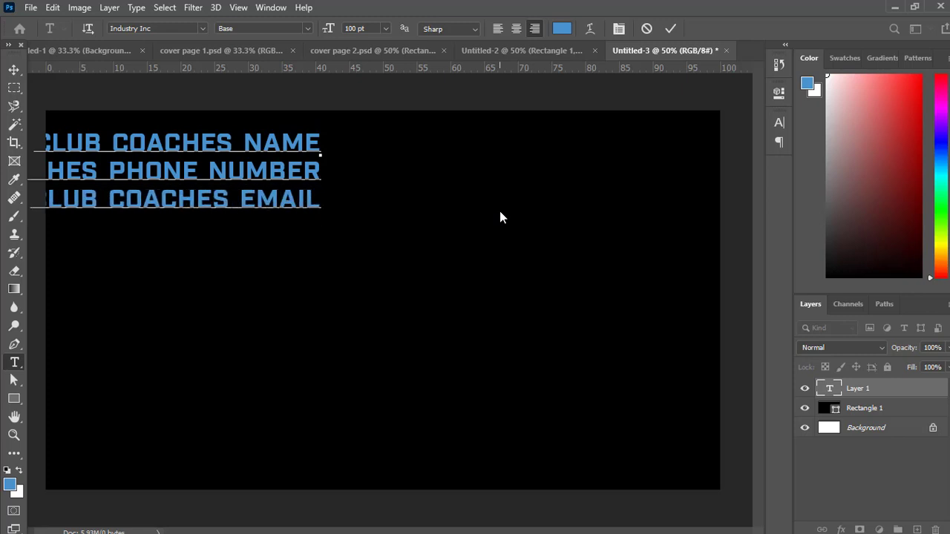
pyautogui.click(14, 69)
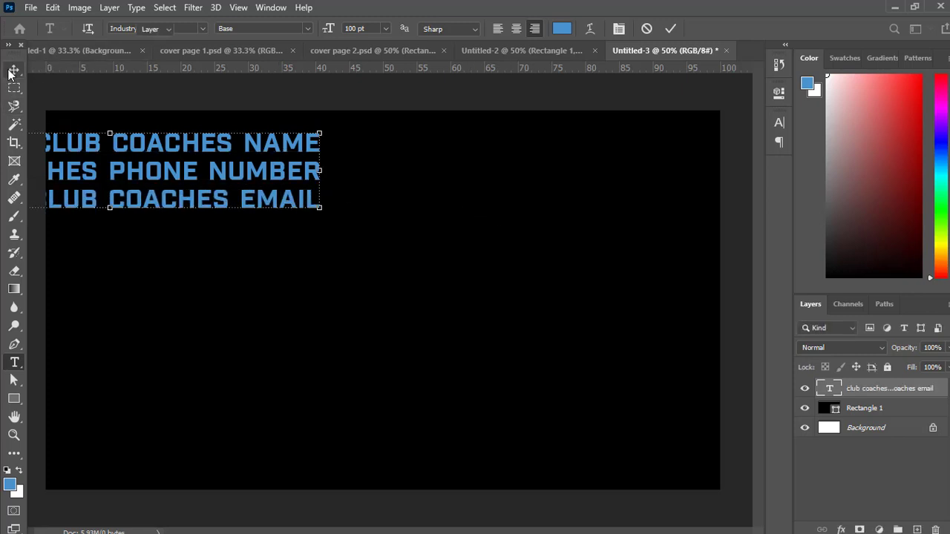
pyautogui.moveTo(234, 167); pyautogui.dragTo(458, 176)
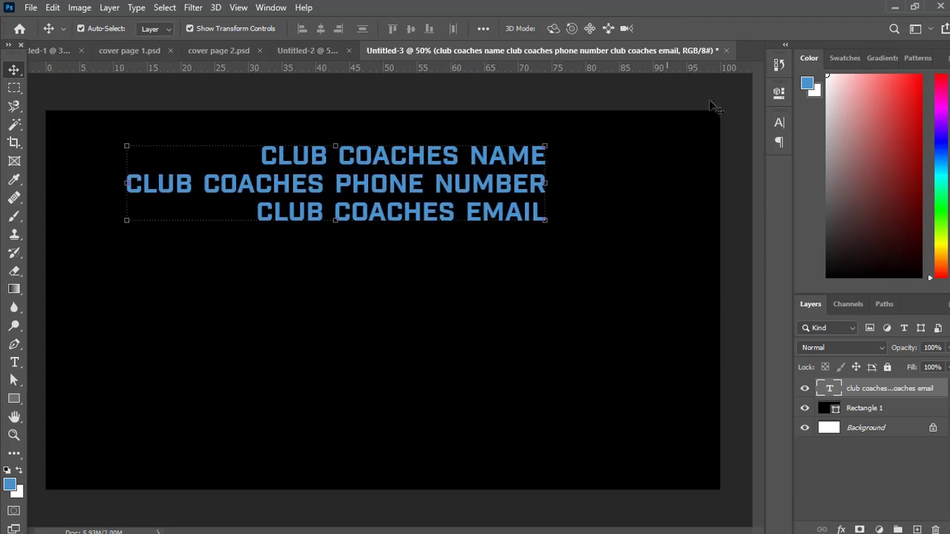
# Centre-align the three coaches lines and centre the text block horizontally on the slide
pyautogui.click(776, 143)
pyautogui.click(648, 143)
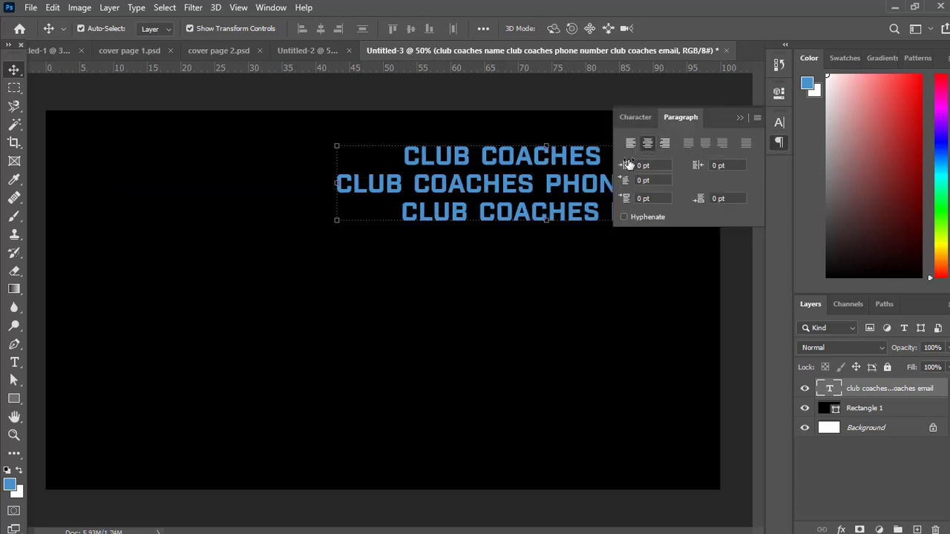
pyautogui.click(739, 117)
pyautogui.moveTo(570, 178); pyautogui.dragTo(401, 175)
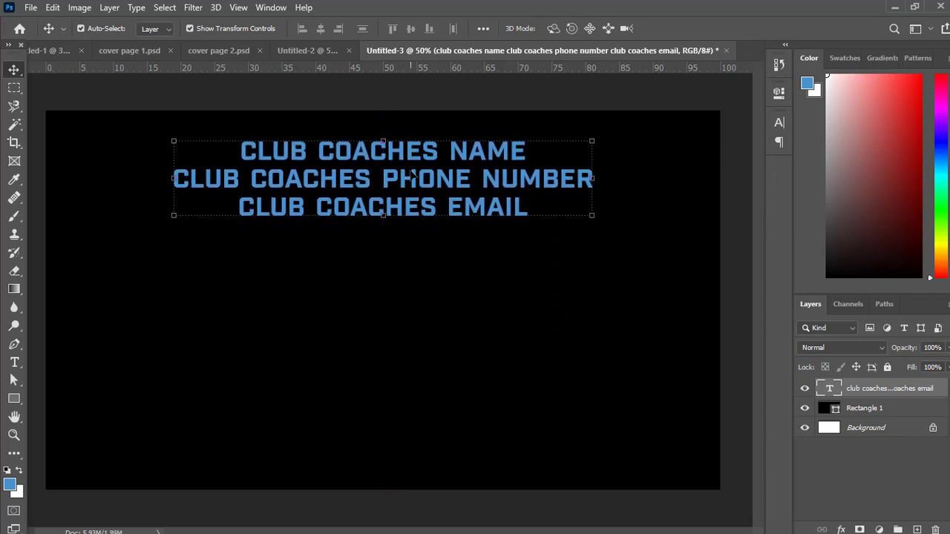
# Set the coaches text to 75 pt font size with 74 pt leading
pyautogui.click(780, 124)
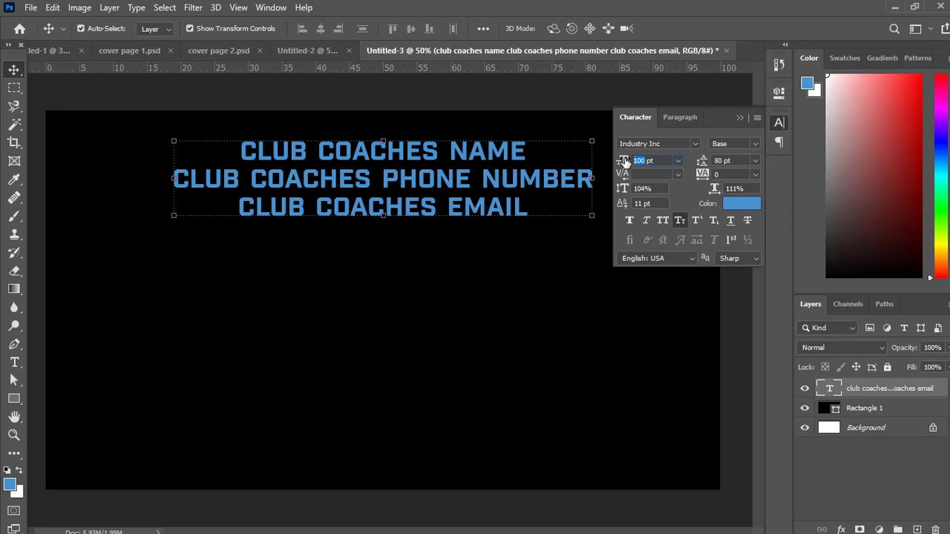
pyautogui.write('75')
pyautogui.press('Return')
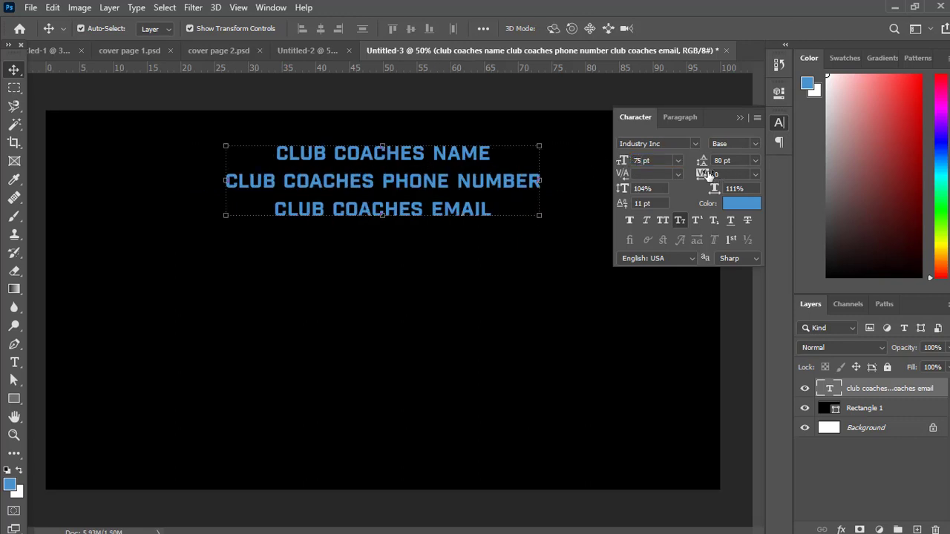
pyautogui.moveTo(705, 162); pyautogui.dragTo(702, 167)
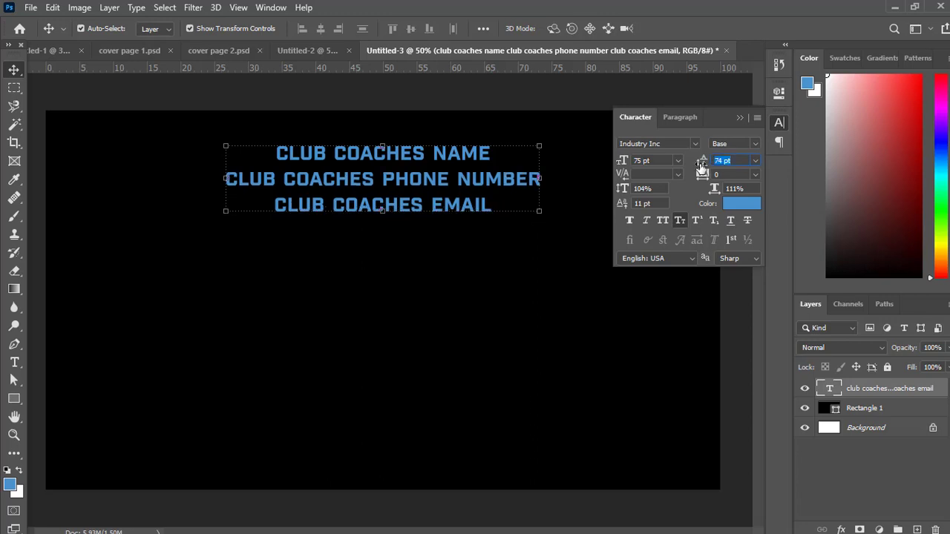
pyautogui.click(74, 87)
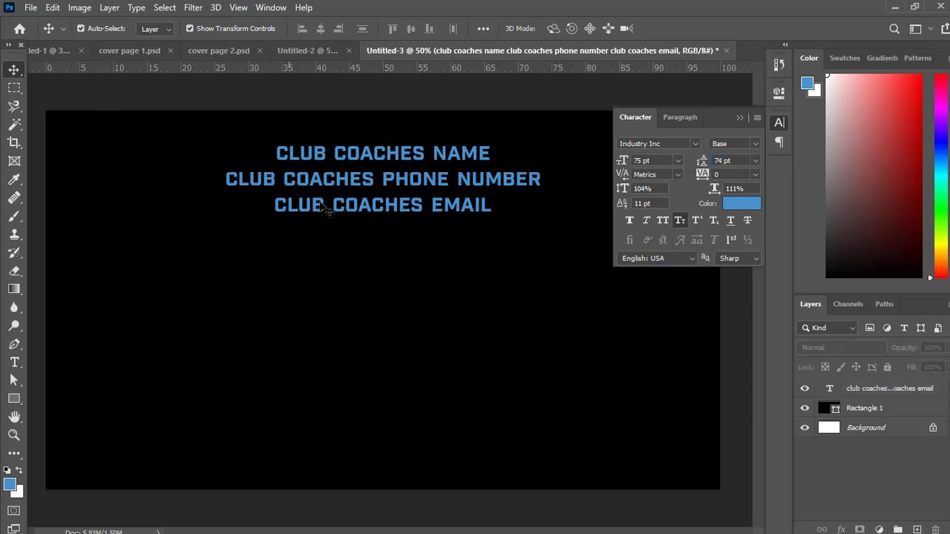
pyautogui.click(14, 362)
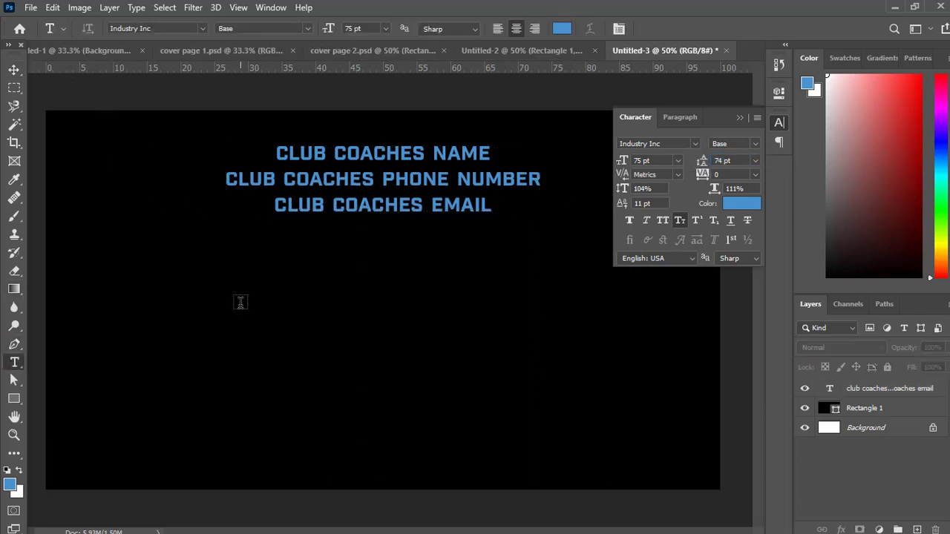
# Type the three lines HIGH SCHOOL COACHES NAME, PHONE NUMBER and EMAIL, fixing typos
pyautogui.click(257, 284)
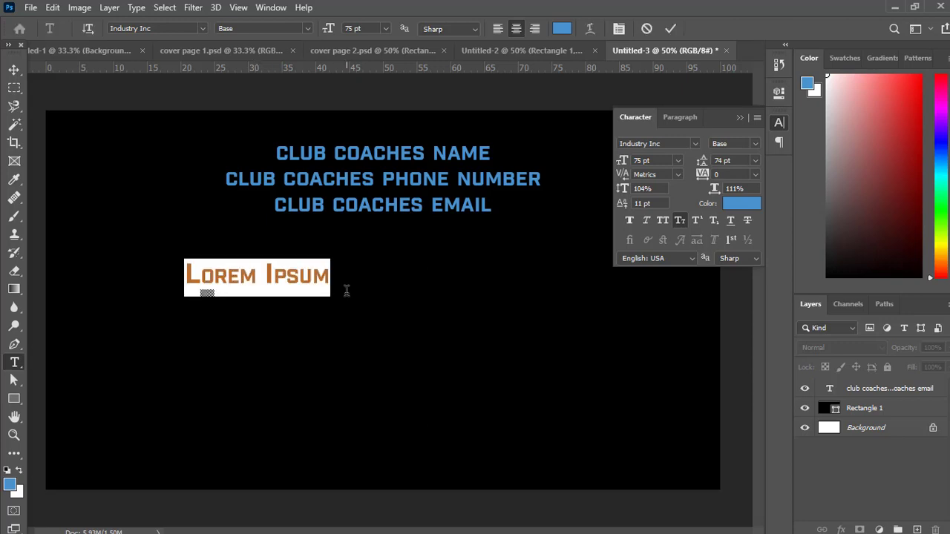
pyautogui.write('HIGH SCHOO')
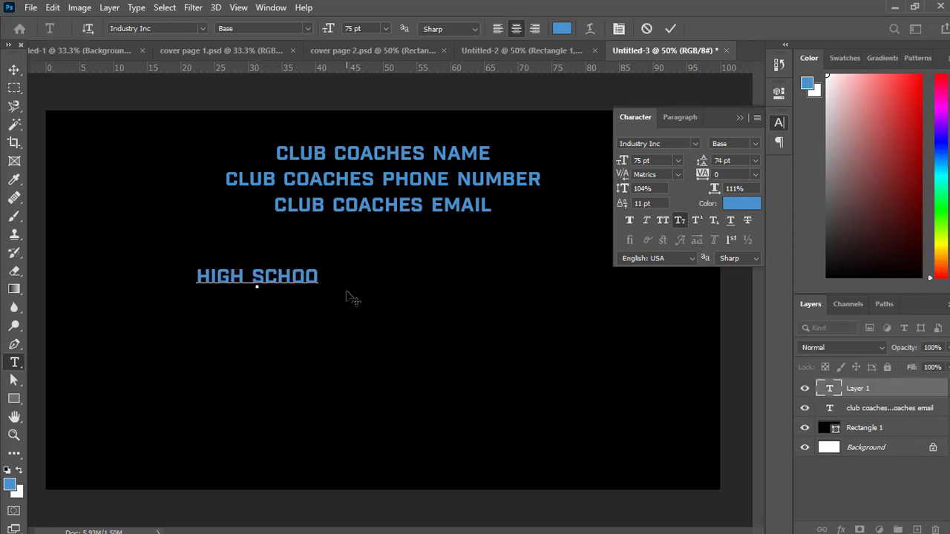
pyautogui.write('L COACHES NAME ')
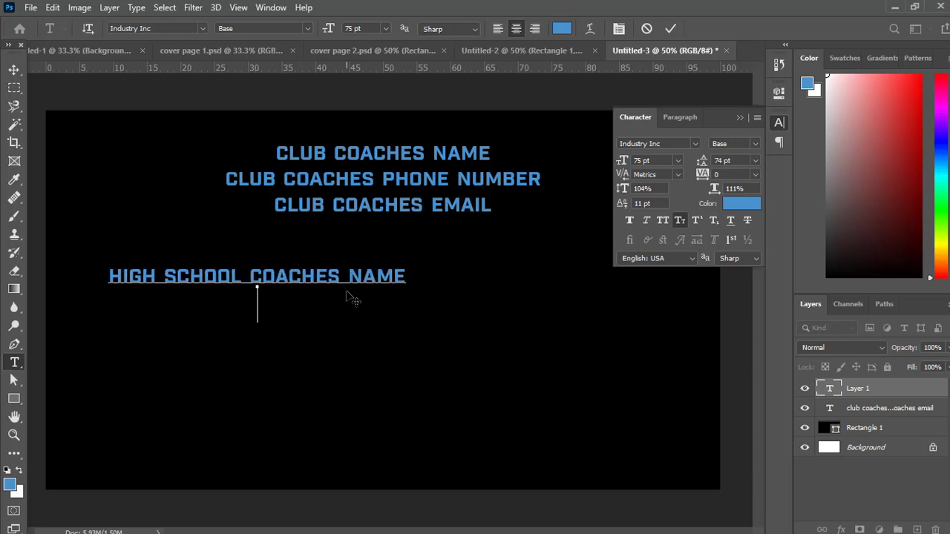
pyautogui.write('H')
pyautogui.press('BackSpace')
pyautogui.write('HIGH SCHOOL COACHE')
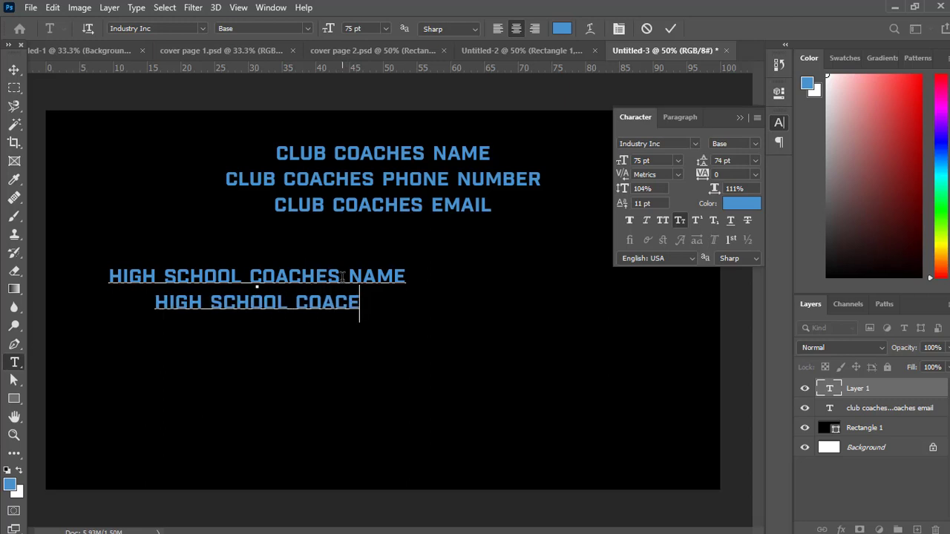
pyautogui.press('BackSpace')
pyautogui.write('HES PHONE N')
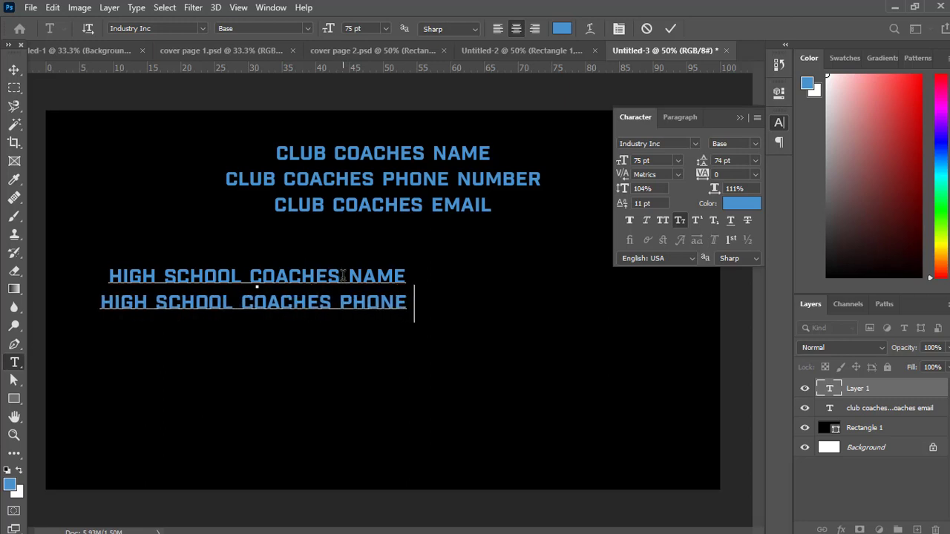
pyautogui.write('U')
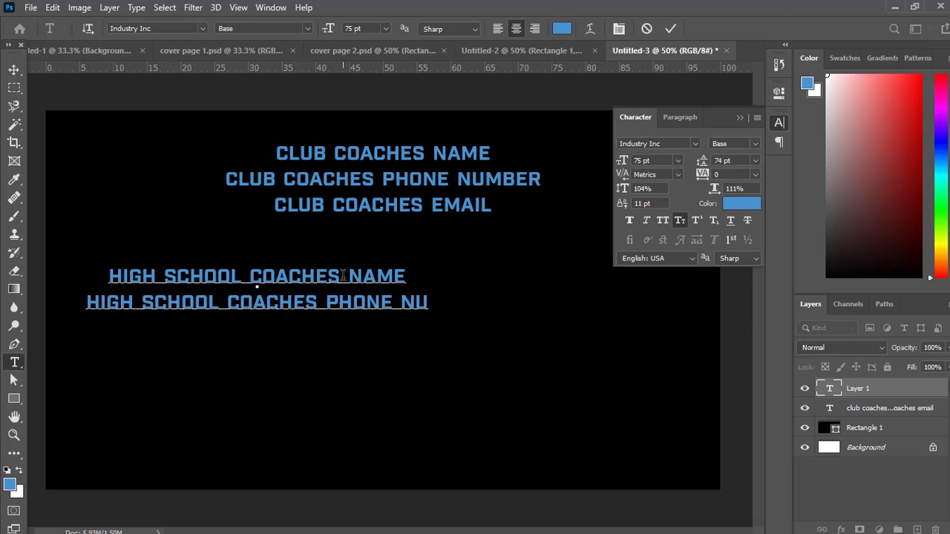
pyautogui.write('MBER')
pyautogui.press('Return')
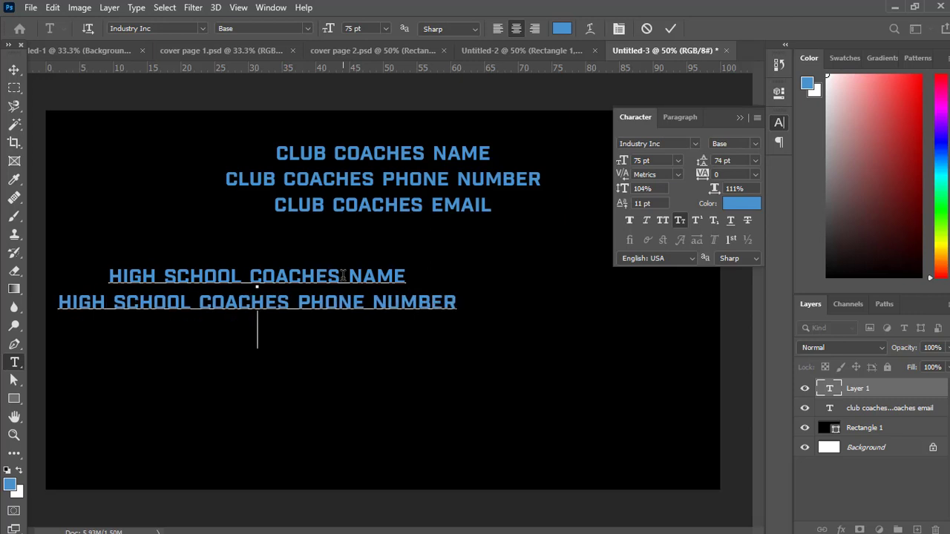
pyautogui.write('HIGH SCHOOL ')
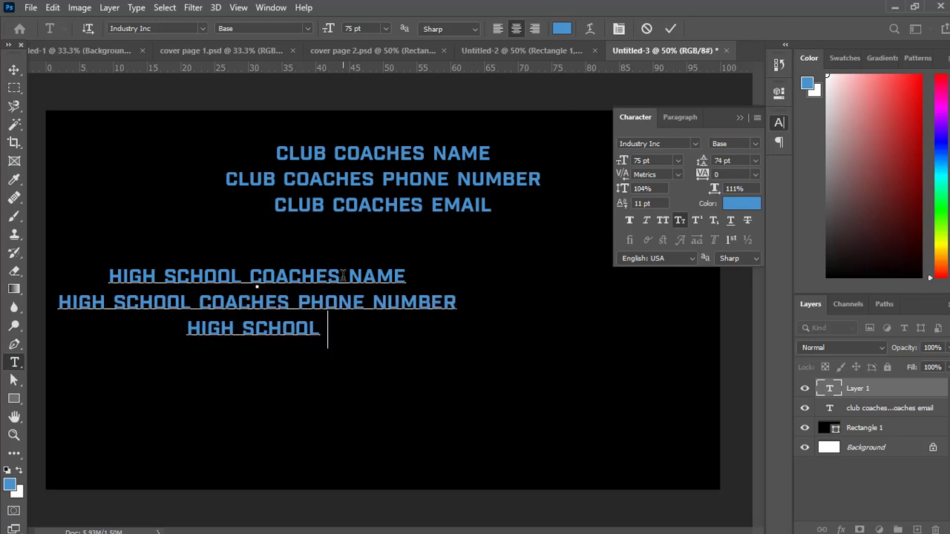
pyautogui.write('COACHES EMAIL')
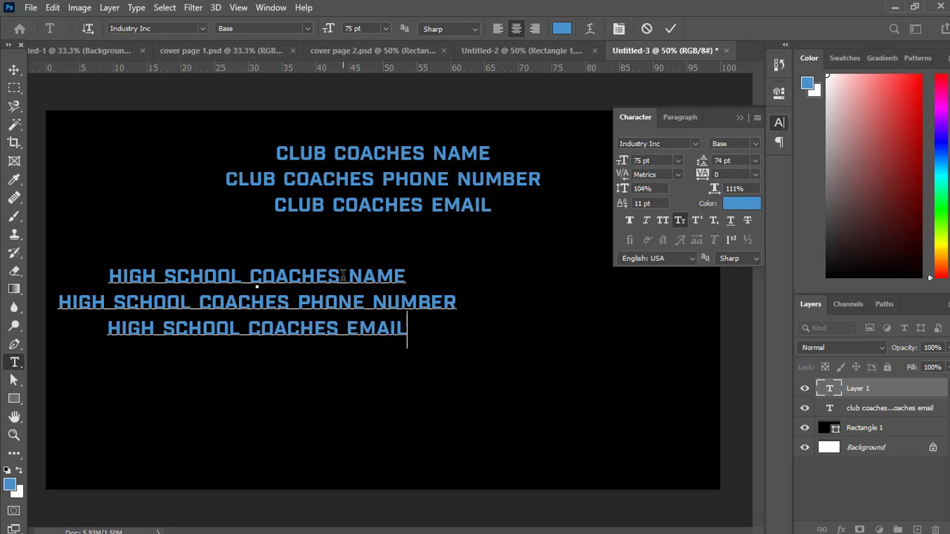
# Centre the high school coaches block horizontally and start a new text block beneath it
pyautogui.click(14, 69)
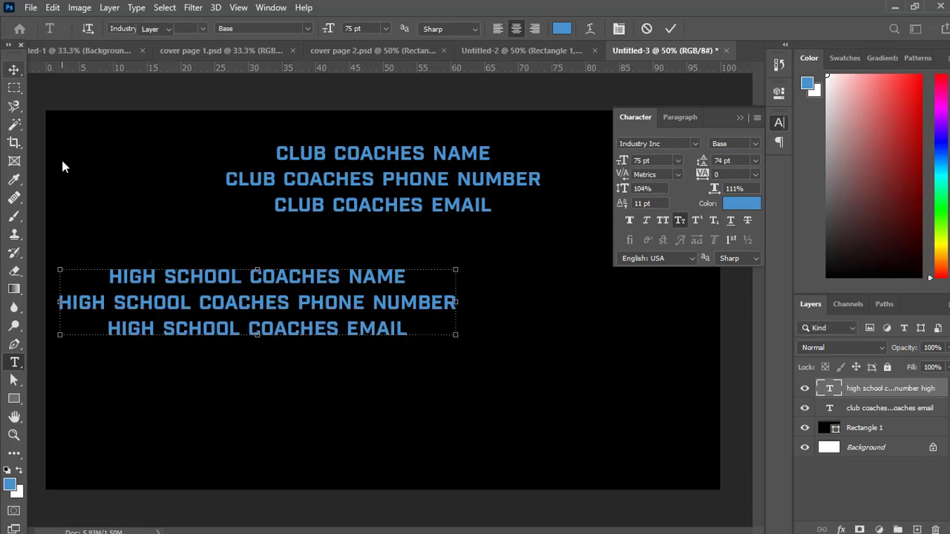
pyautogui.moveTo(298, 311); pyautogui.dragTo(464, 303)
pyautogui.click(251, 403)
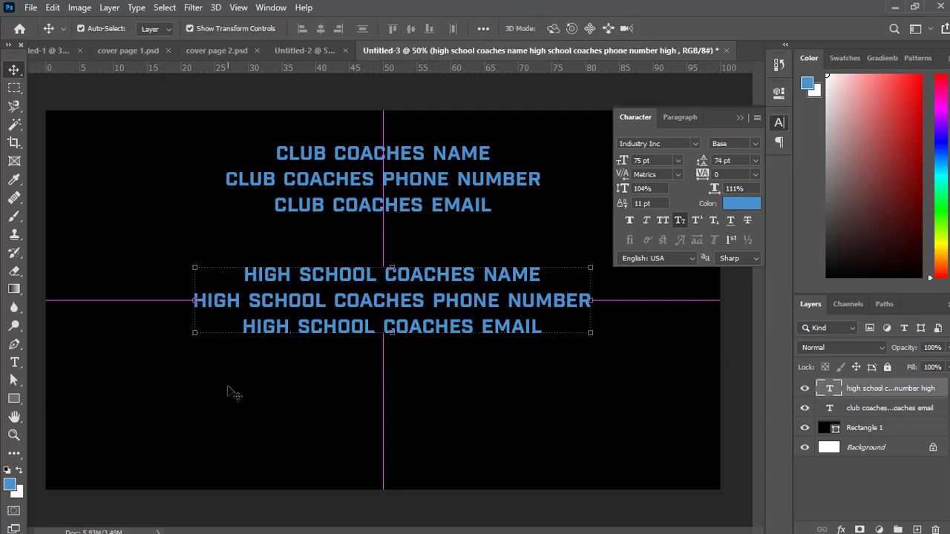
pyautogui.click(14, 362)
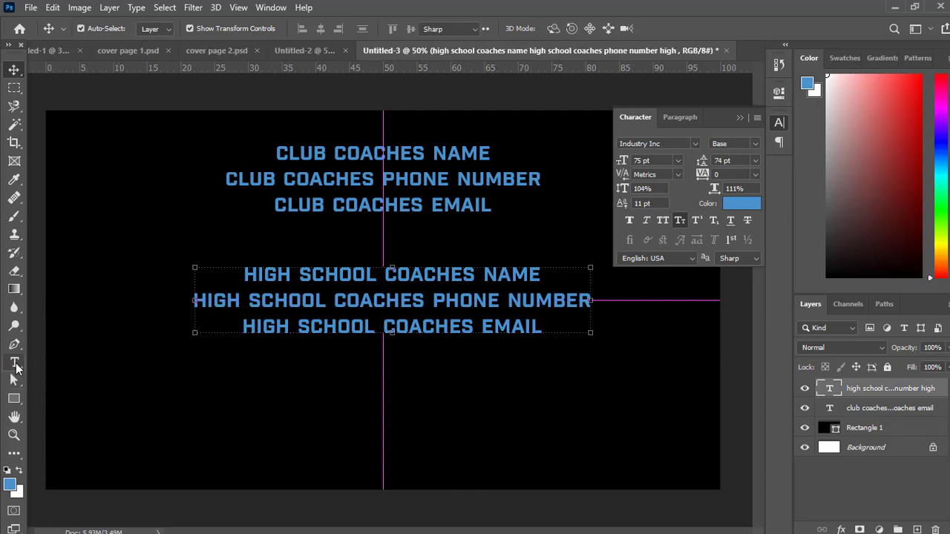
pyautogui.click(356, 390)
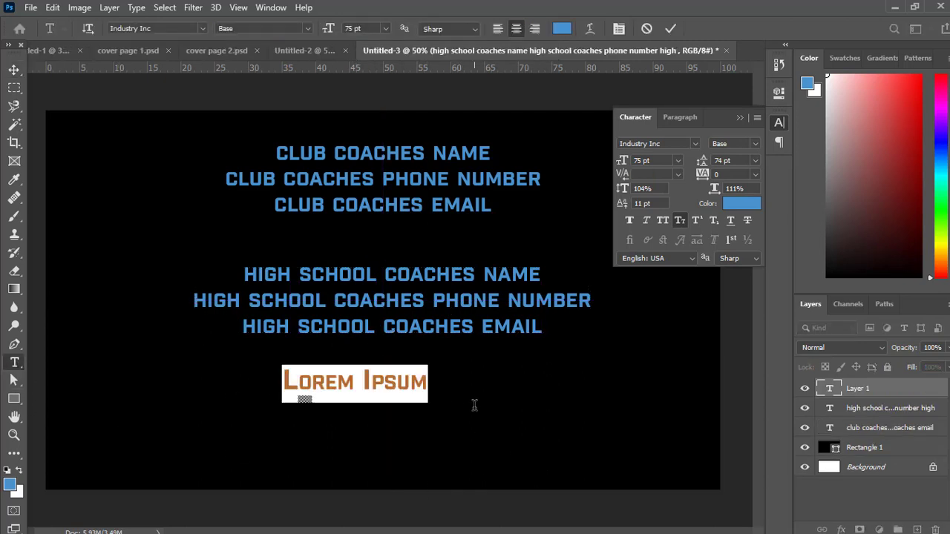
# Type NAME, then EMAIL PHONE NUMBER (fixing the typo), and bring up the reference video
pyautogui.write('NAME')
pyautogui.press('Return')
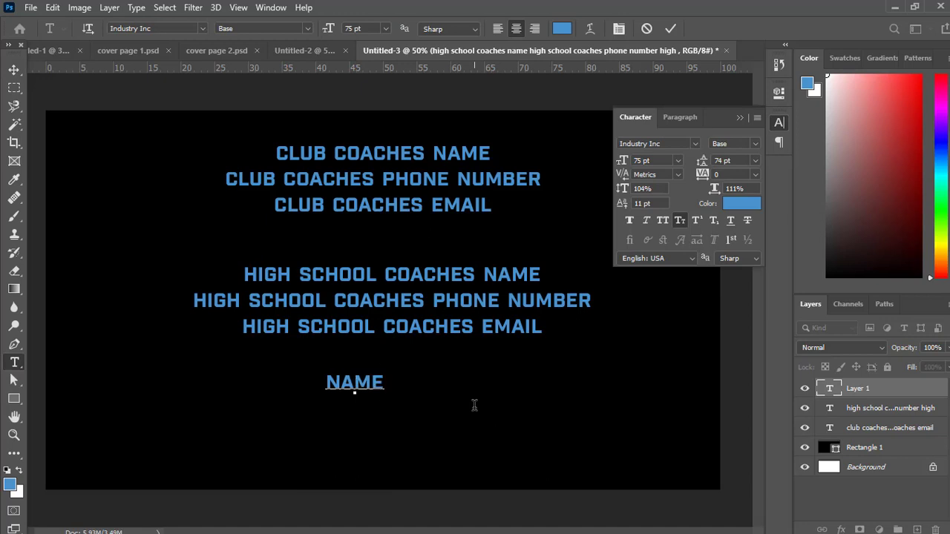
pyautogui.write('EMAIL P')
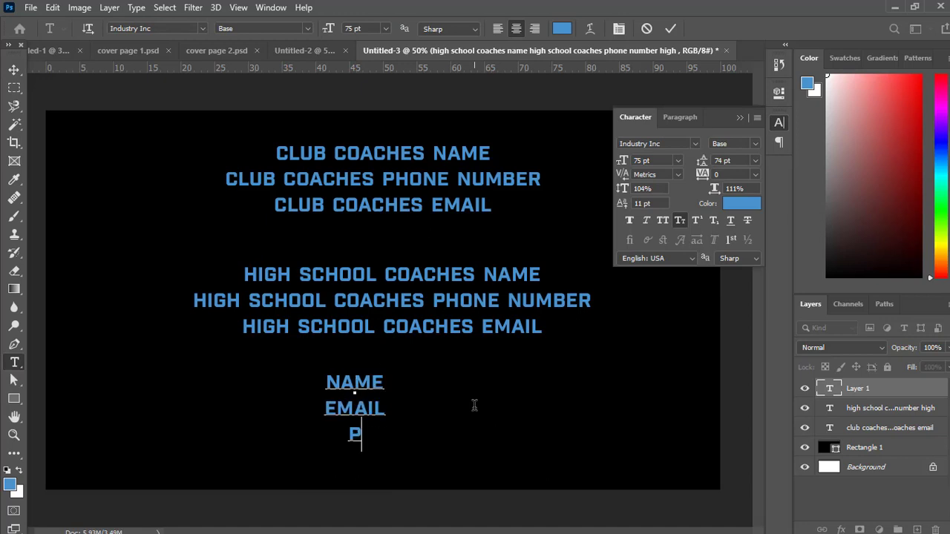
pyautogui.write('HONE NUMBVER')
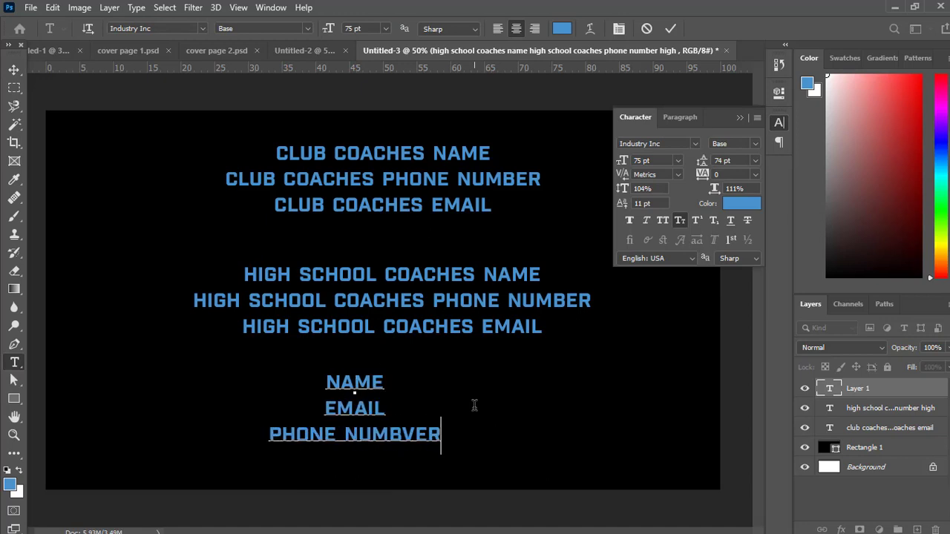
pyautogui.press('BackSpace')
pyautogui.press('BackSpace')
pyautogui.press('BackSpace')
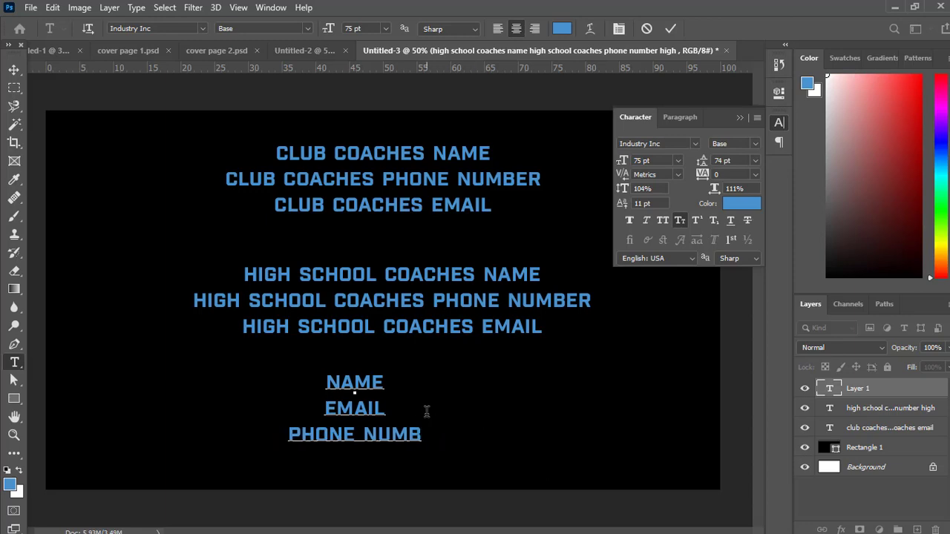
pyautogui.write('ER')
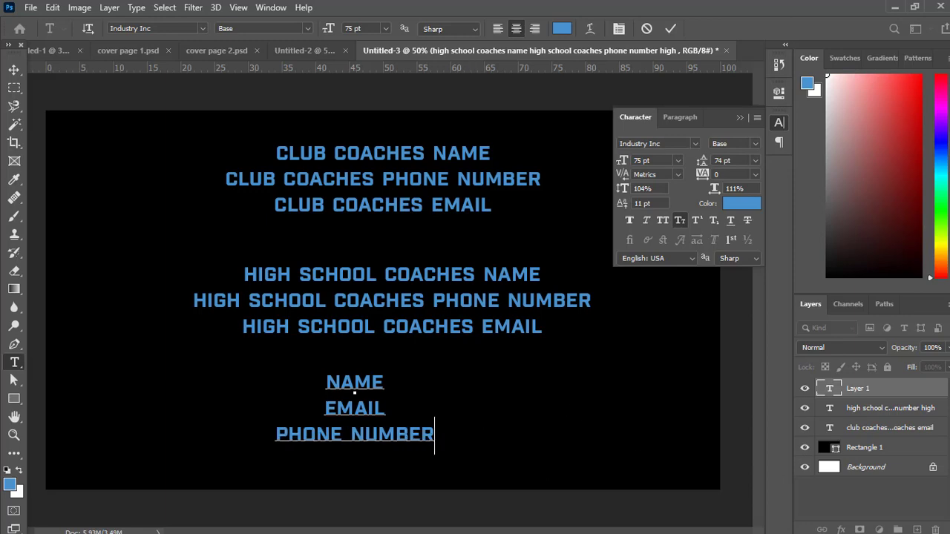
pyautogui.hotkey('alt', 'Tab')
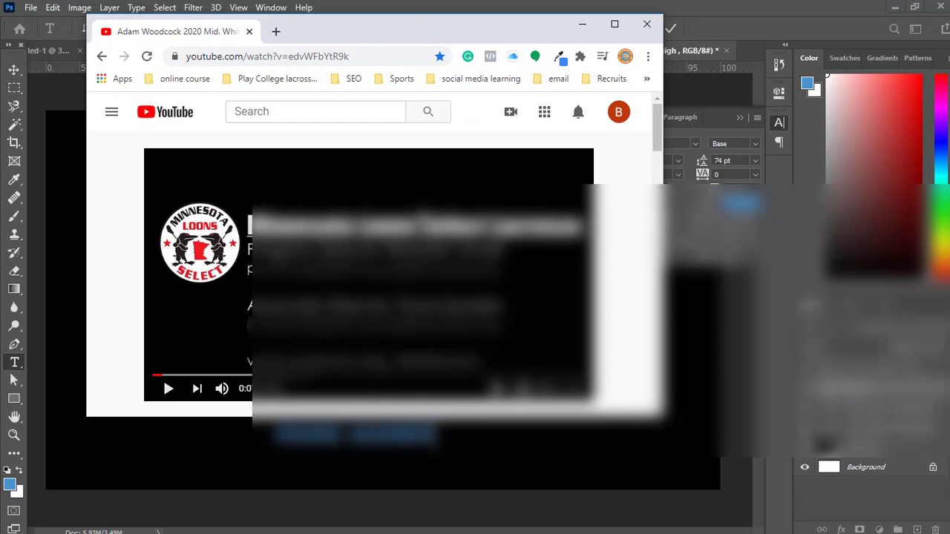
# Play and pause the example video to study its Minnesota Loons contacts slide, then hide the browser
pyautogui.click(419, 217)
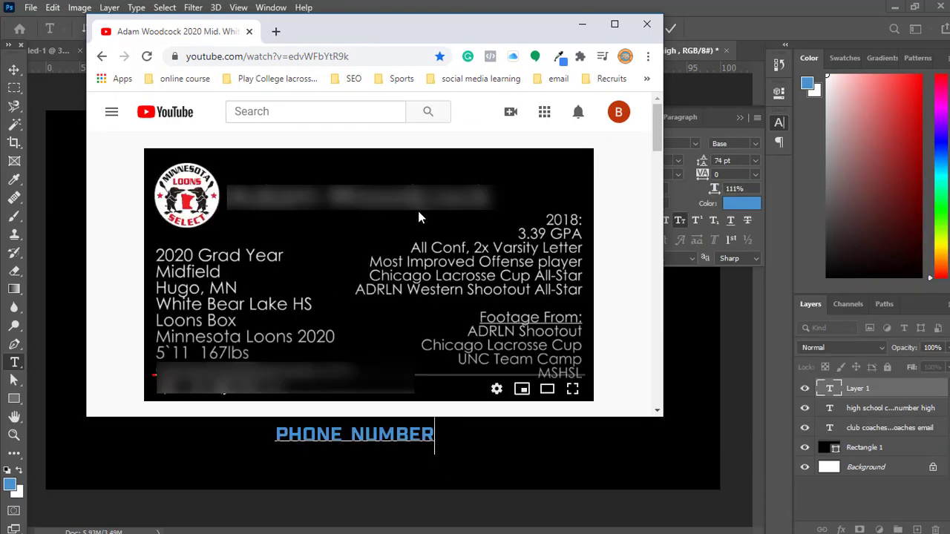
pyautogui.click(419, 212)
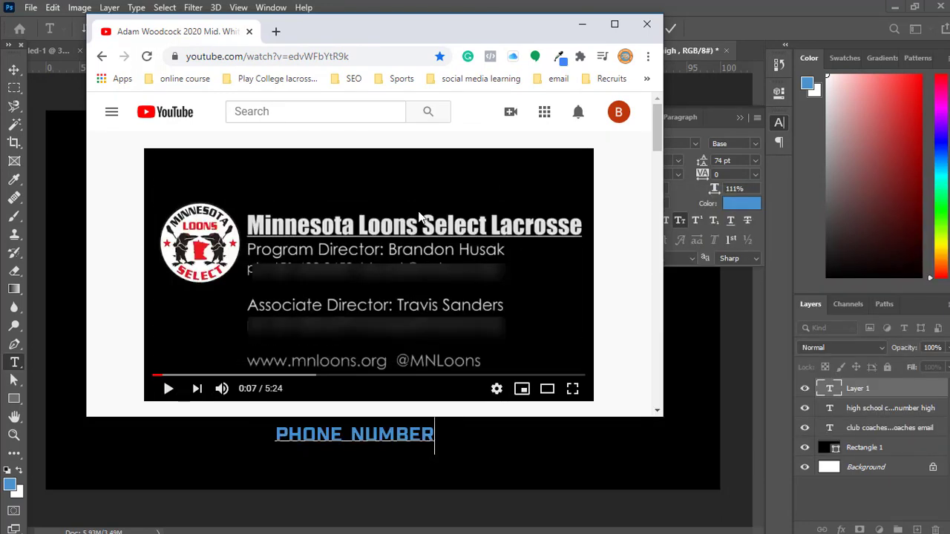
pyautogui.click(419, 216)
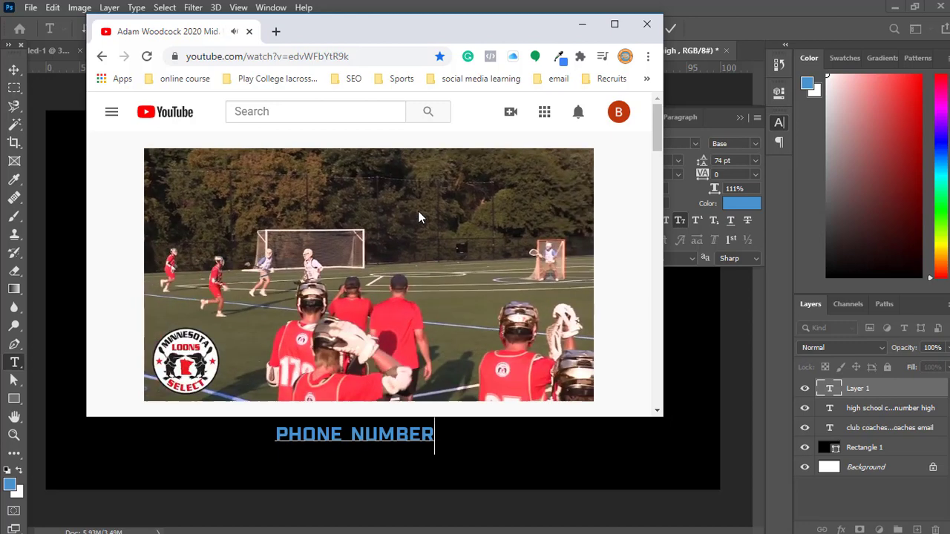
pyautogui.click(418, 210)
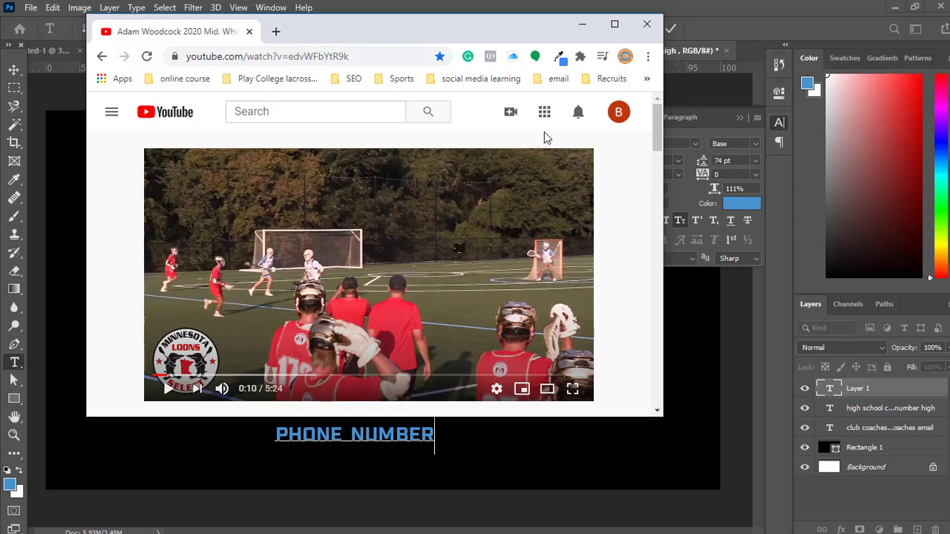
pyautogui.click(582, 25)
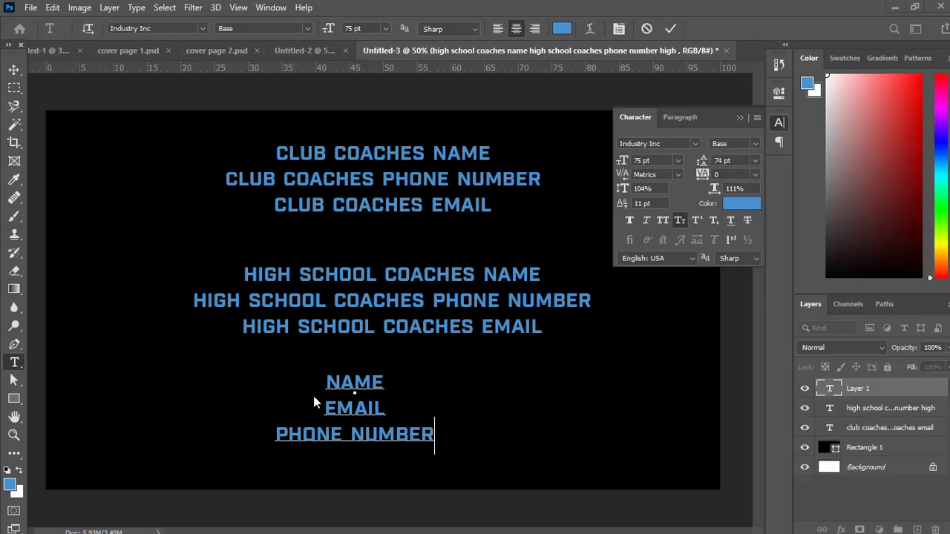
# On the Untitled-2 player slide, start Save As on this computer with Desktop as location
pyautogui.click(319, 49)
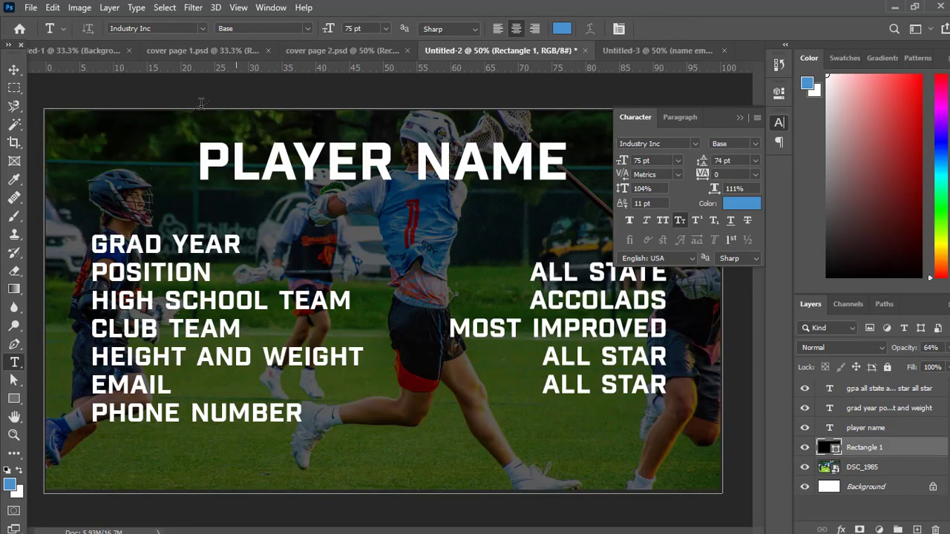
pyautogui.click(30, 7)
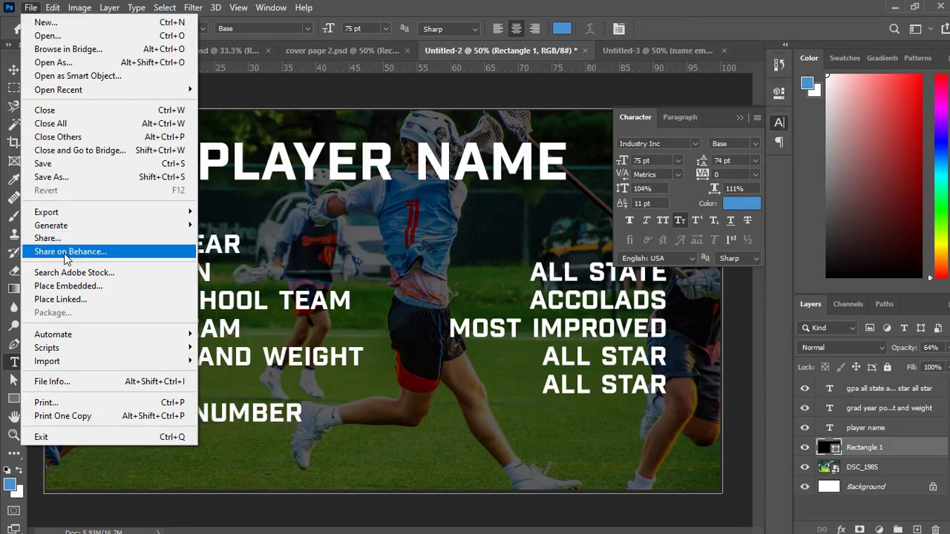
pyautogui.click(64, 178)
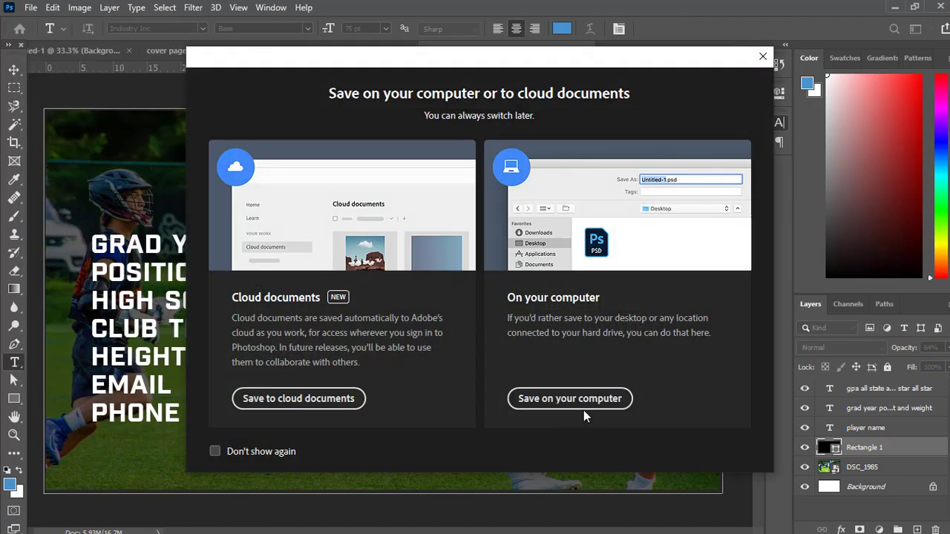
pyautogui.click(584, 406)
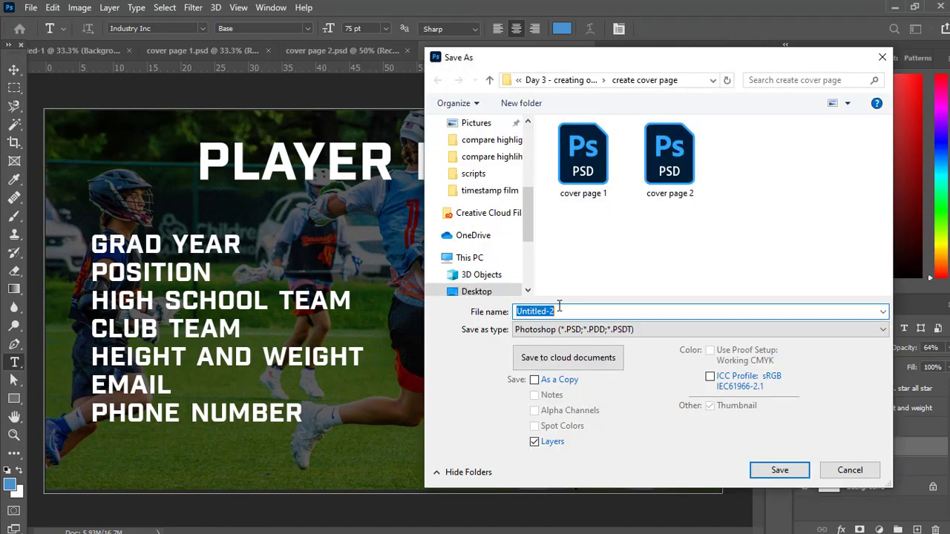
pyautogui.scroll(3, 484, 236)
pyautogui.scroll(3, 484, 236)
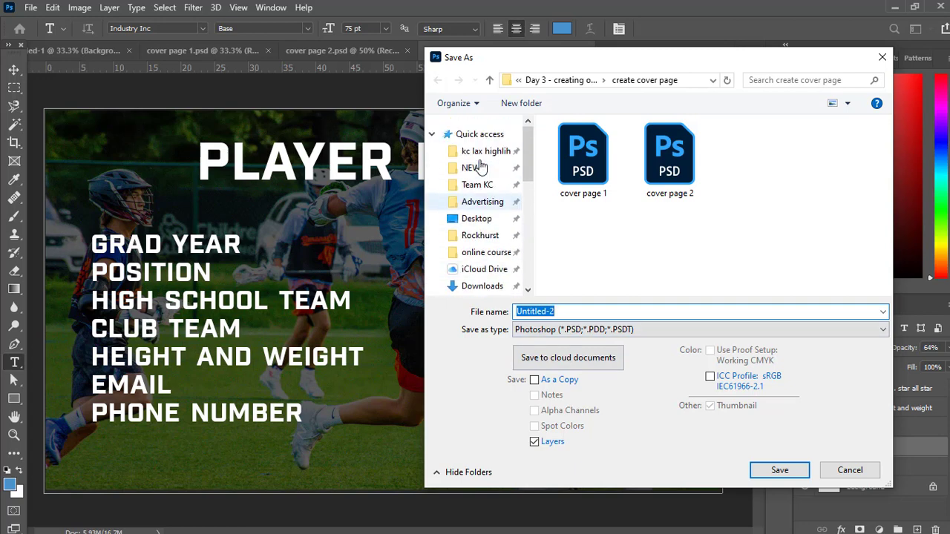
pyautogui.click(490, 219)
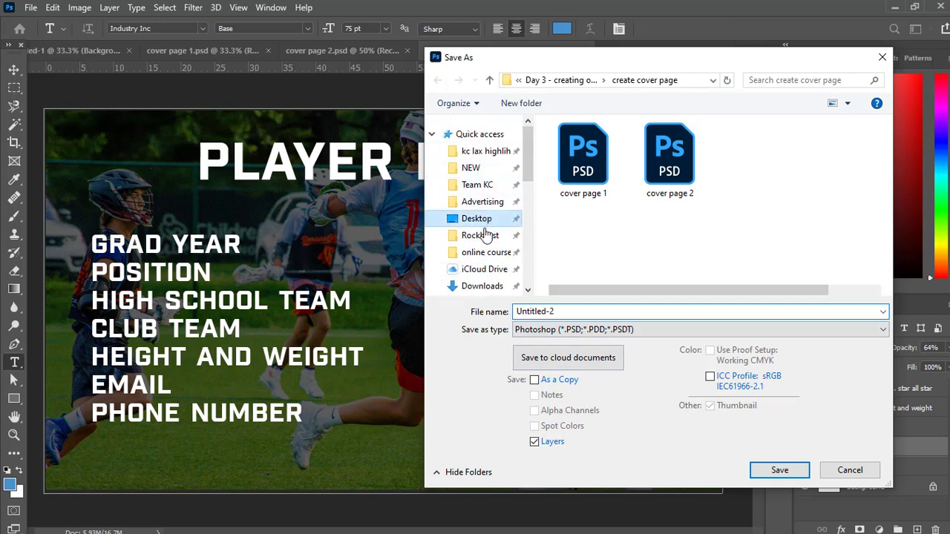
# Name the file 'cover page 3', choose JPEG format and save with default quality
pyautogui.doubleClick(571, 313)
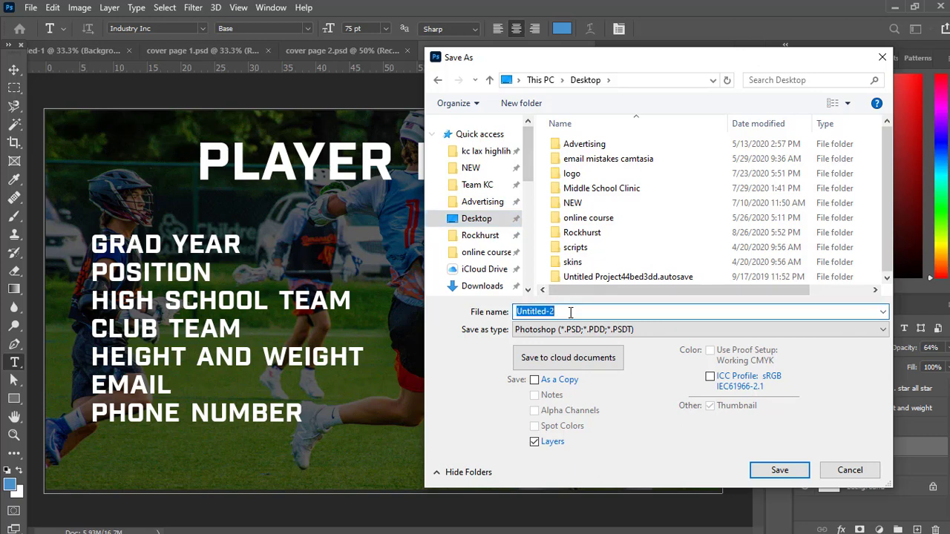
pyautogui.write('cover page')
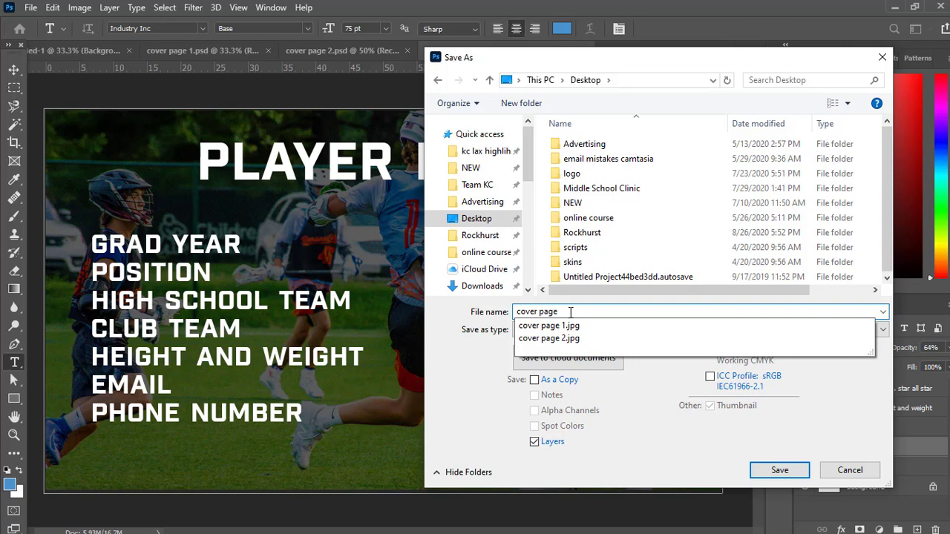
pyautogui.write(' 3')
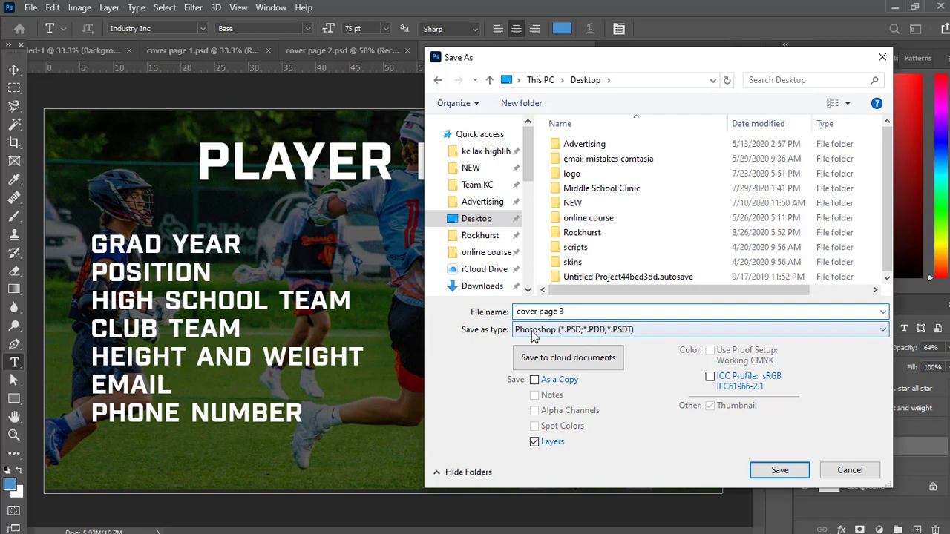
pyautogui.click(554, 336)
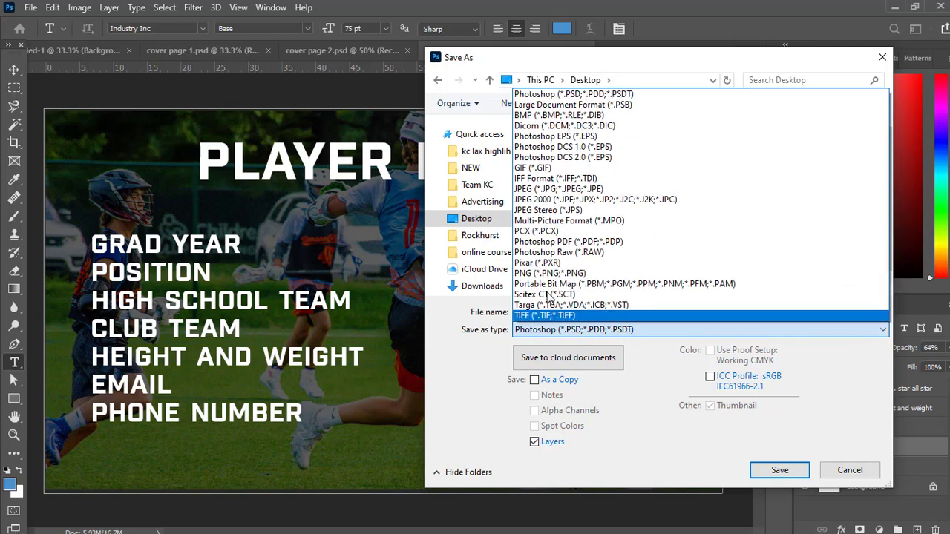
pyautogui.click(562, 189)
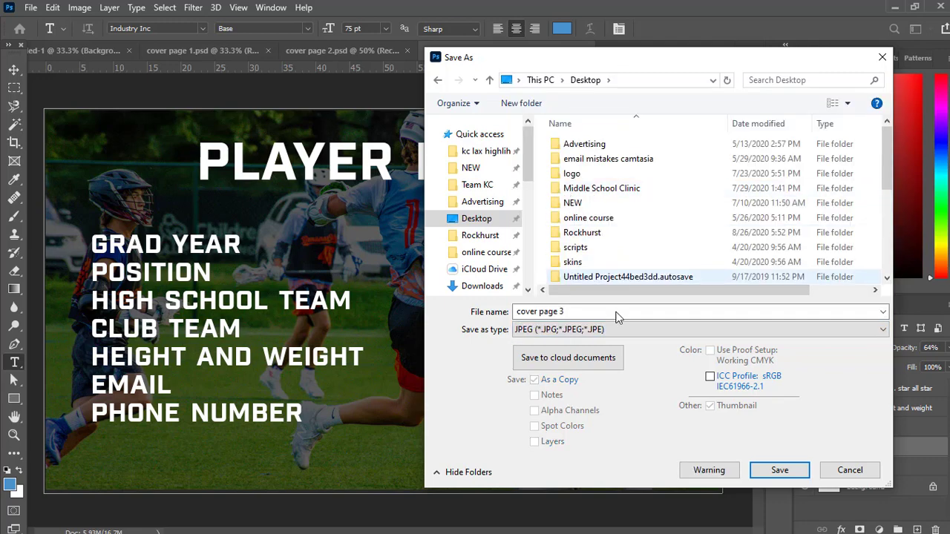
pyautogui.click(766, 472)
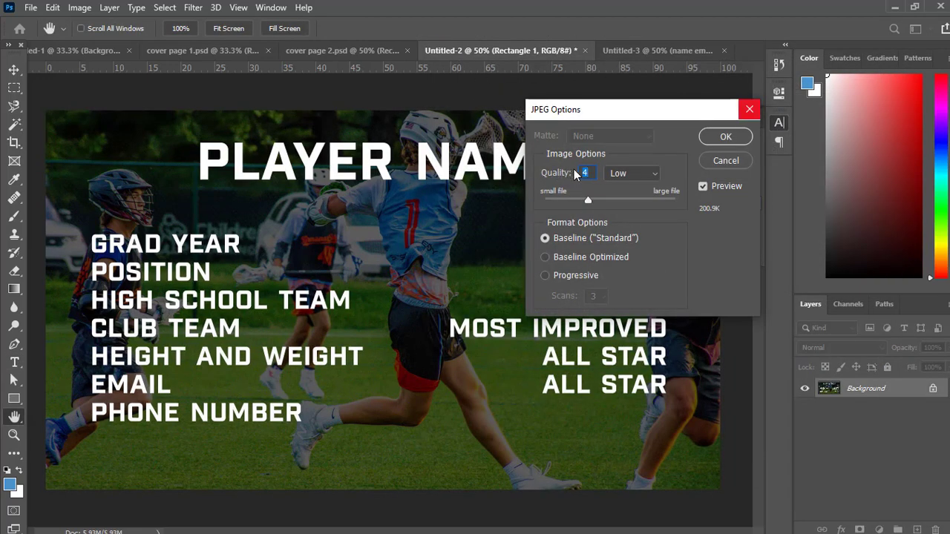
pyautogui.click(717, 136)
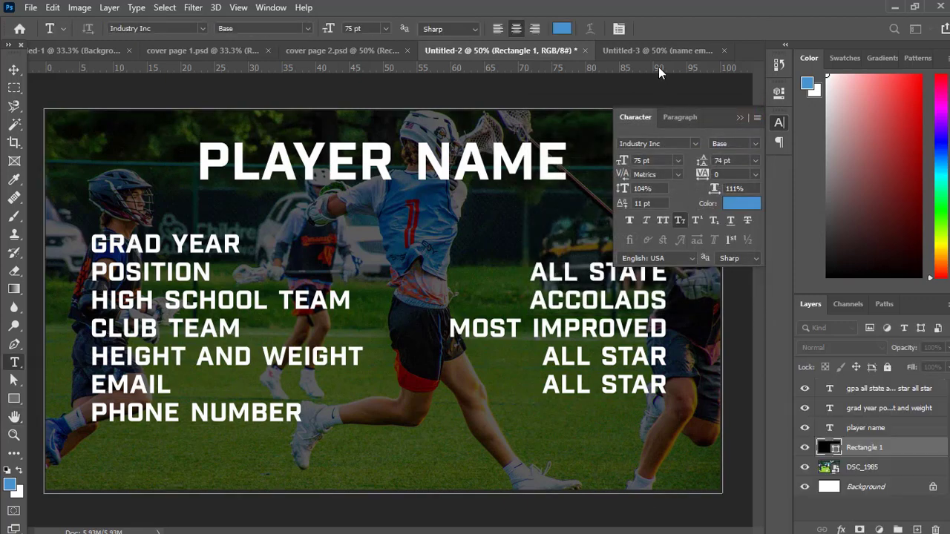
# On Untitled-3, drag the NAME/EMAIL/PHONE NUMBER block right until centred under the coach lines
pyautogui.click(654, 49)
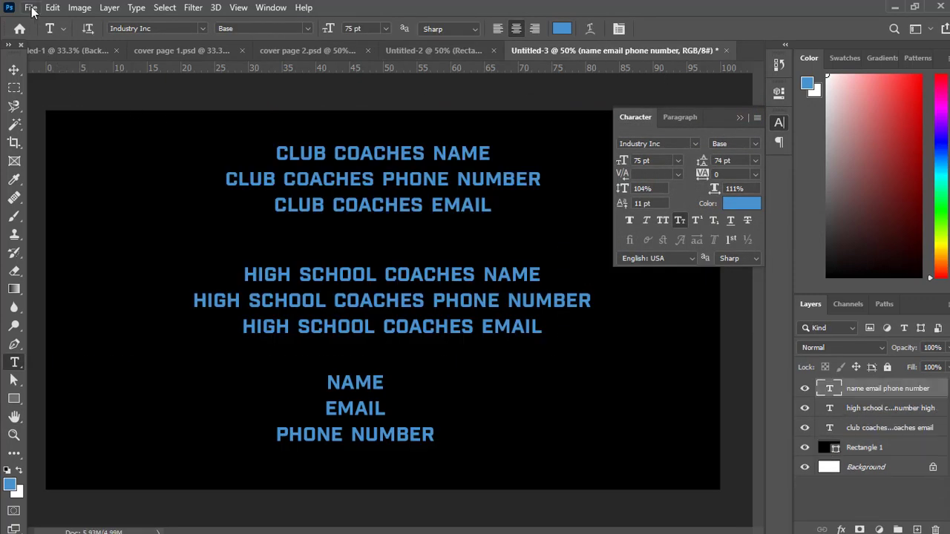
pyautogui.click(31, 8)
pyautogui.click(274, 156)
pyautogui.click(15, 69)
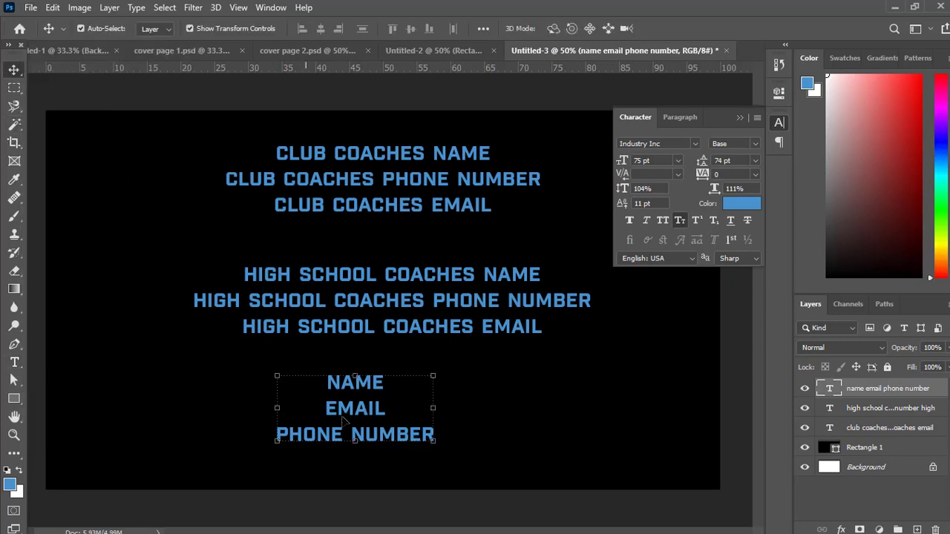
pyautogui.moveTo(374, 416)
pyautogui.mouseDown()
pyautogui.moveTo(412, 416)
pyautogui.moveTo(410, 423)
pyautogui.moveTo(387, 421)
pyautogui.moveTo(387, 410)
pyautogui.mouseUp()
pyautogui.click(386, 427)
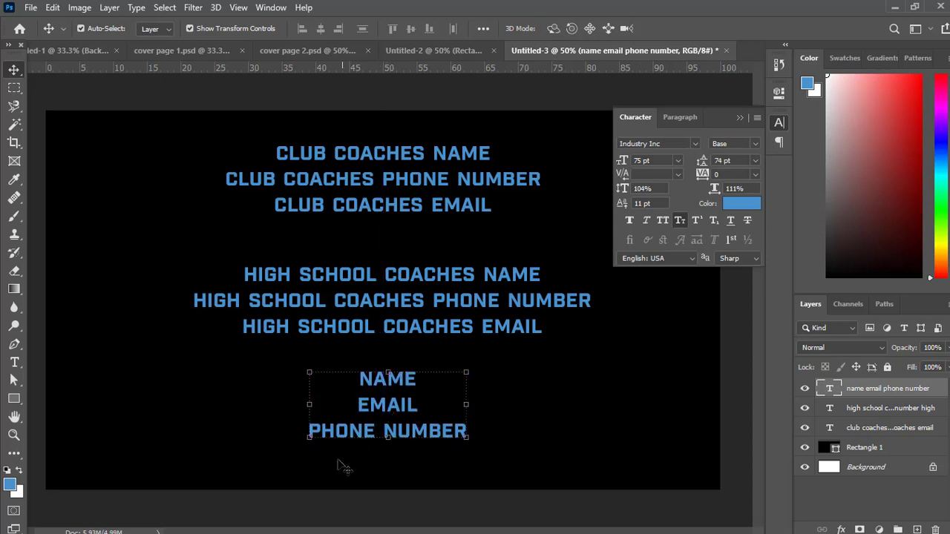
pyautogui.click(106, 327)
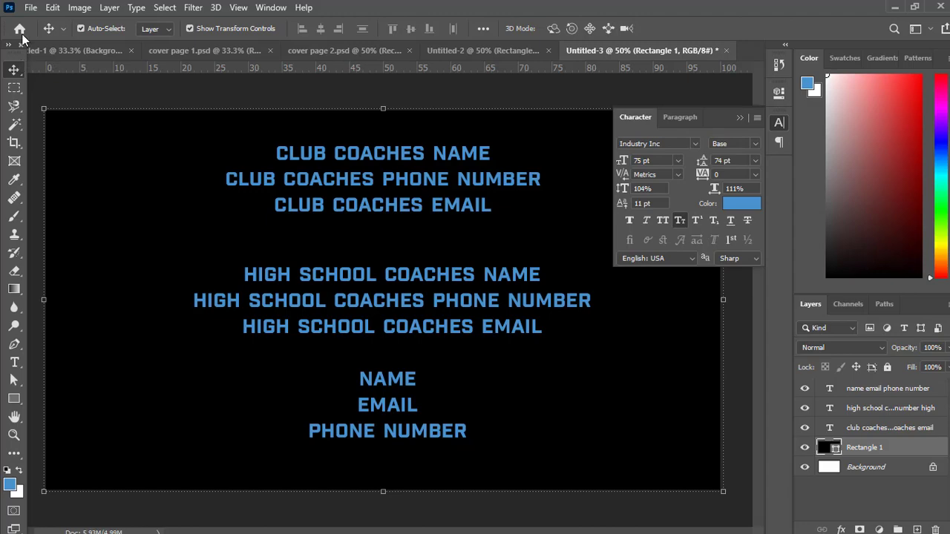
# Save Untitled-3 to the Desktop as a JPEG named 'cover page 4' with default quality
pyautogui.click(30, 8)
pyautogui.click(82, 177)
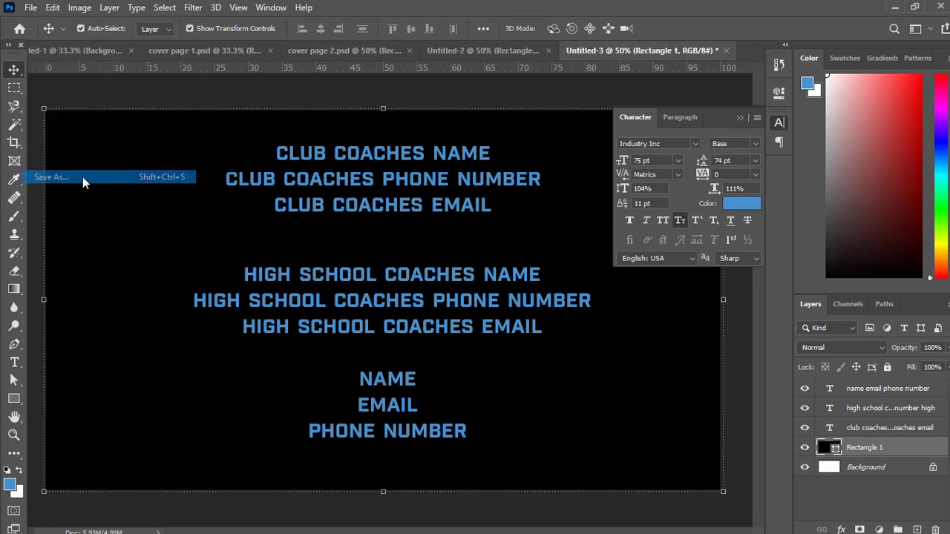
pyautogui.click(588, 401)
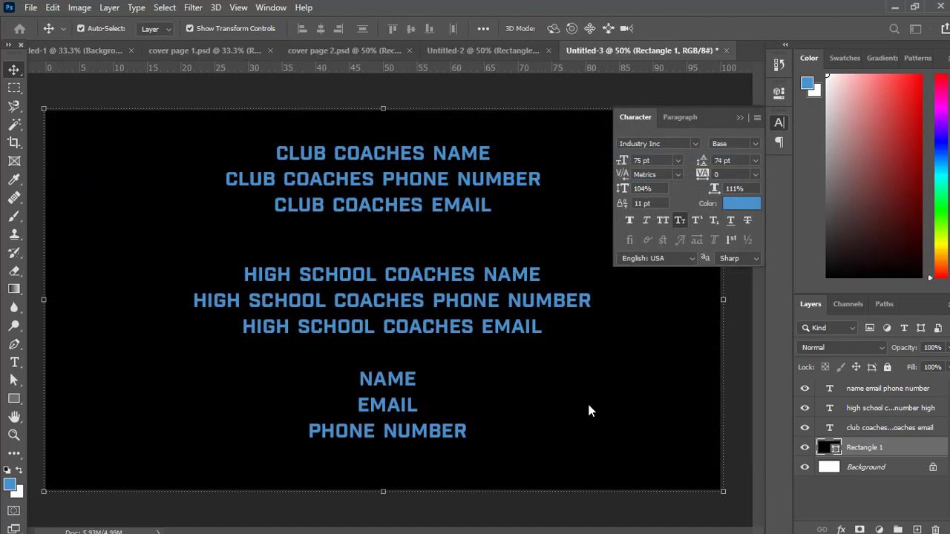
pyautogui.scroll(5, 508, 204)
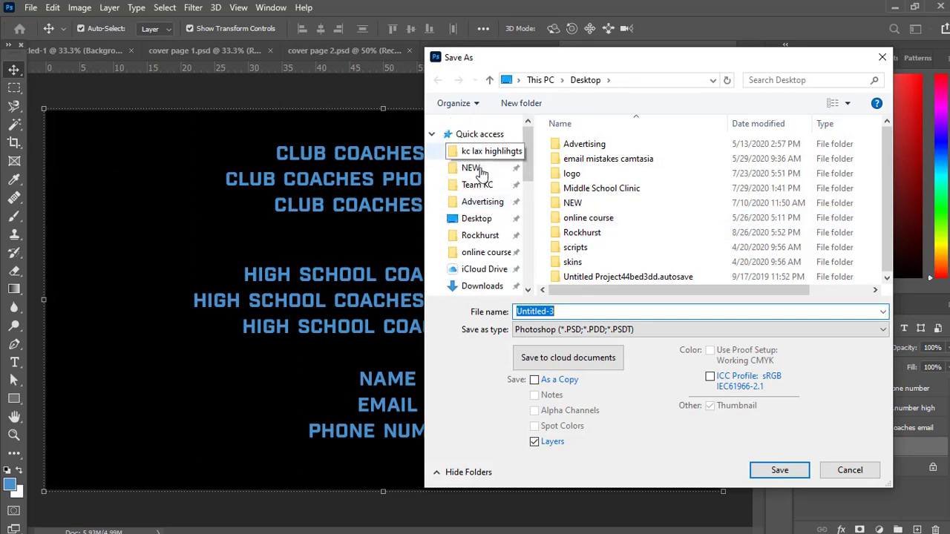
pyautogui.click(479, 219)
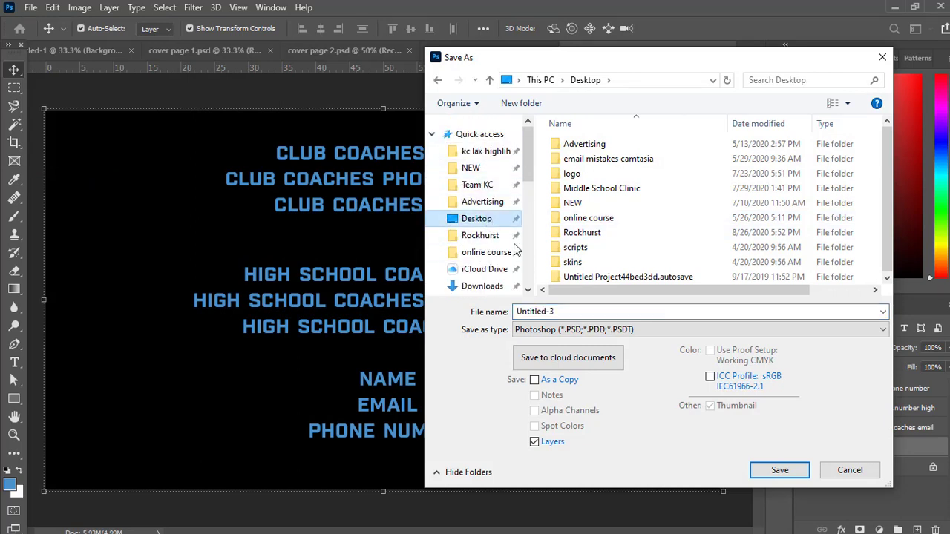
pyautogui.click(588, 313)
pyautogui.write('c')
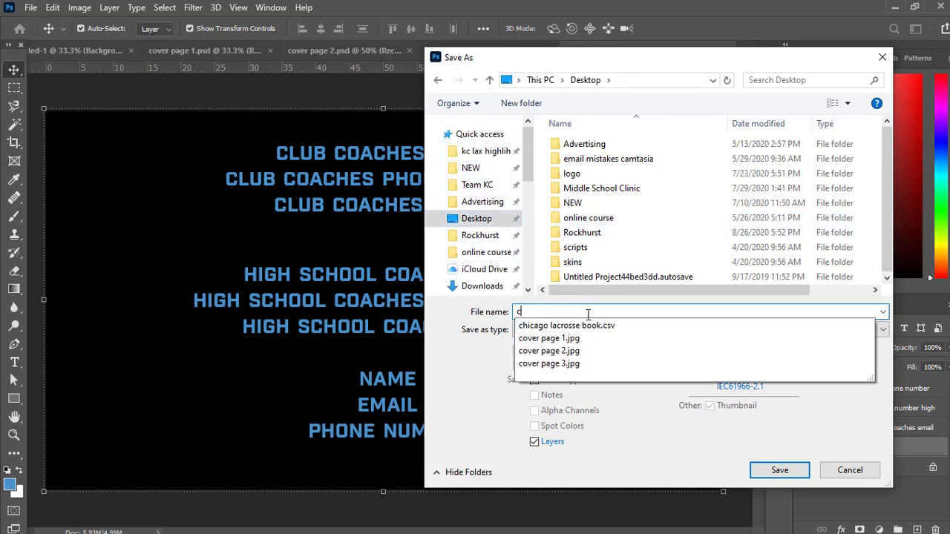
pyautogui.write('over page 4')
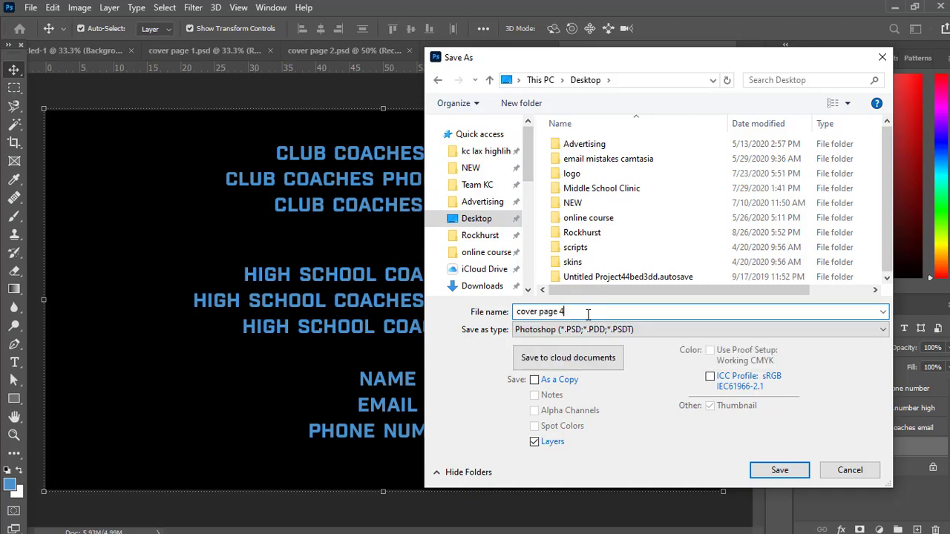
pyautogui.click(609, 329)
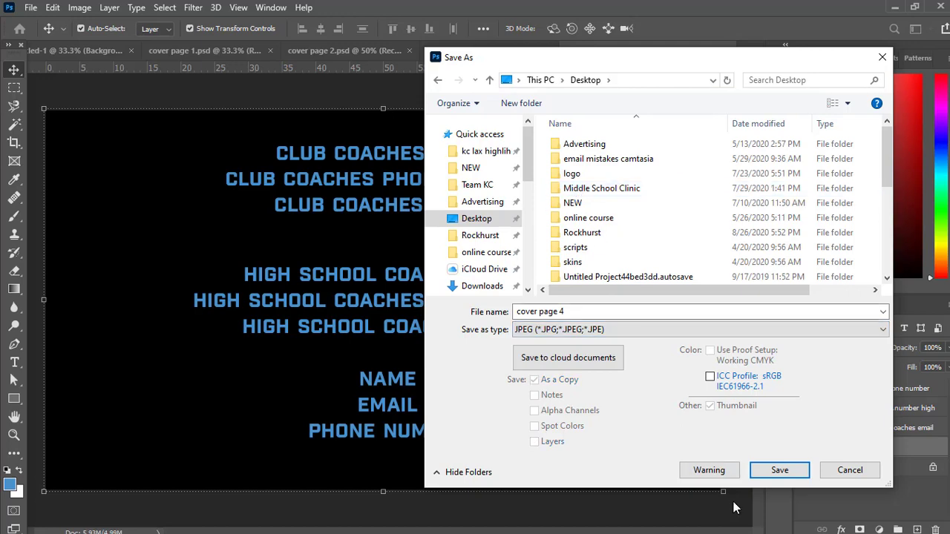
pyautogui.click(778, 471)
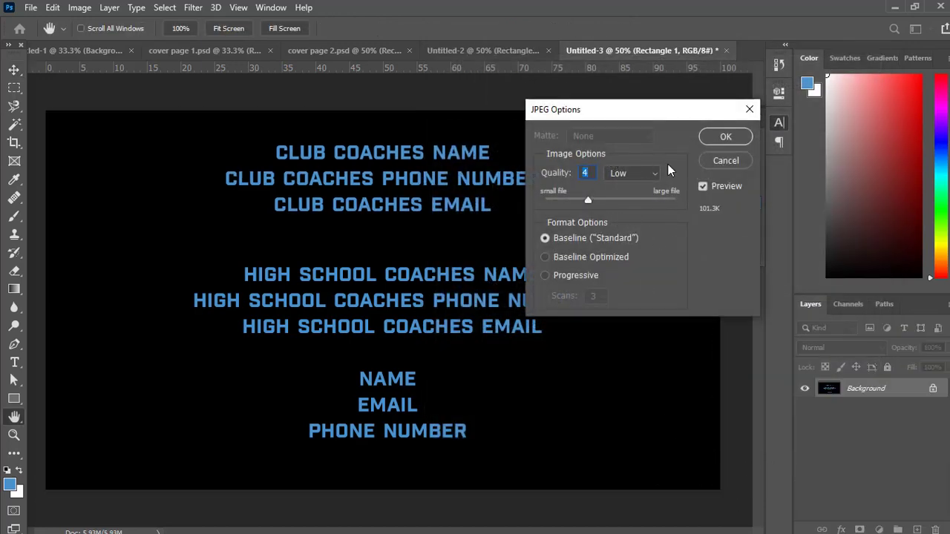
pyautogui.click(726, 136)
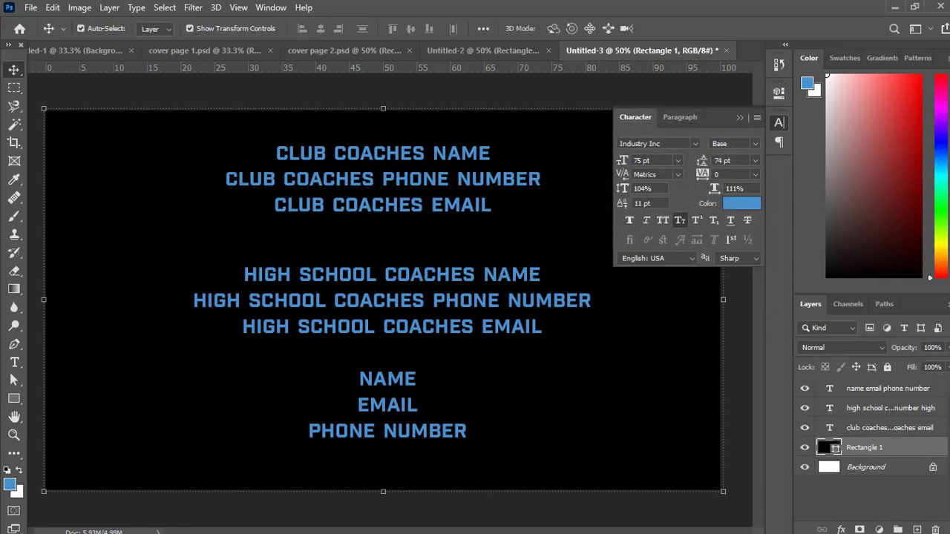
pyautogui.hotkey('alt', 'Tab')
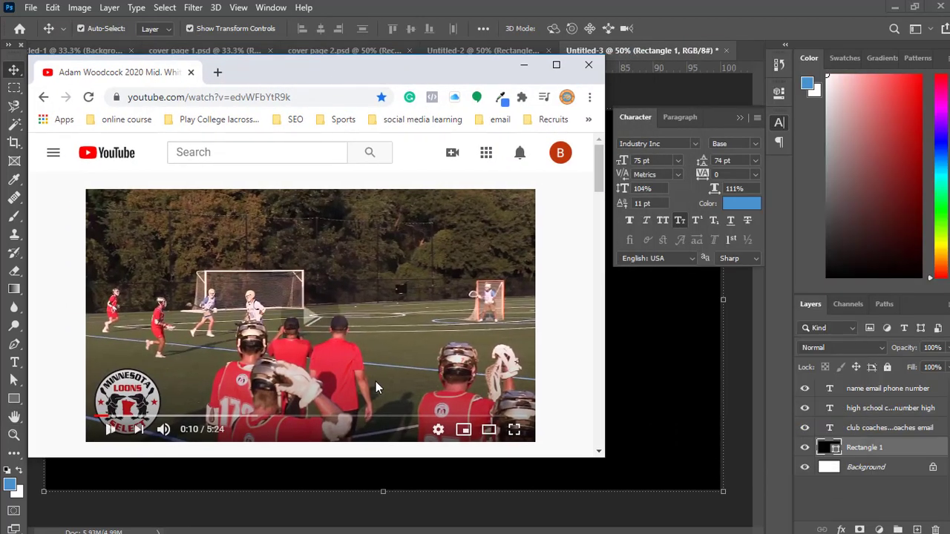
# Play the reference highlight video past its contacts card and pause at 0:11
pyautogui.click(376, 381)
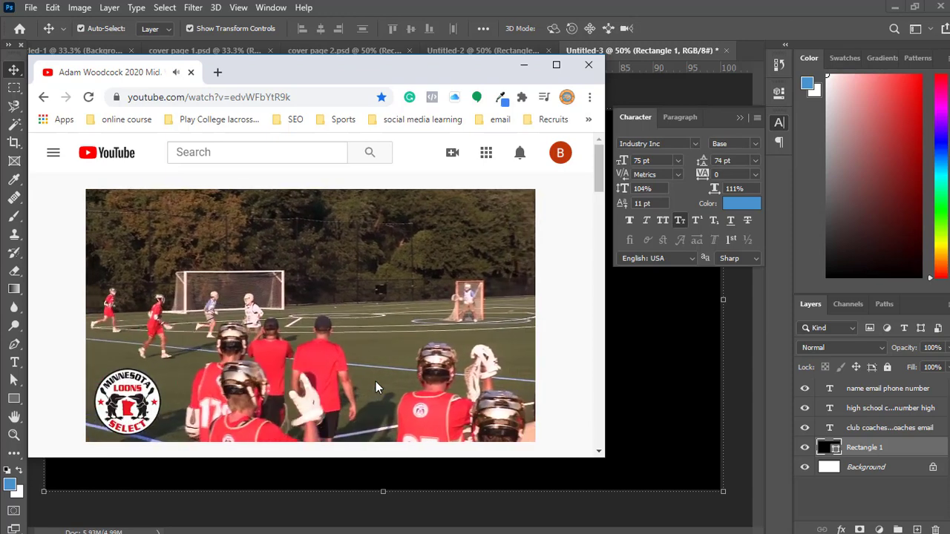
pyautogui.click(376, 385)
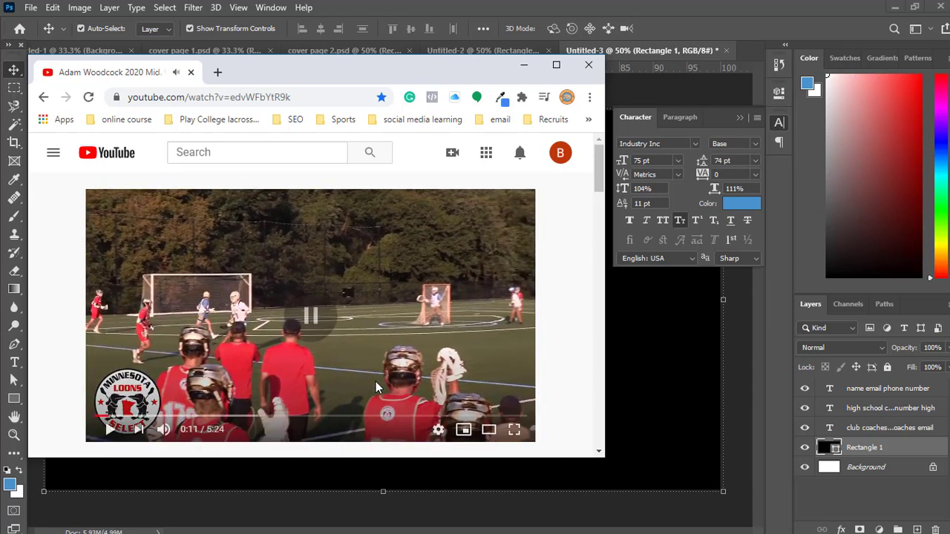